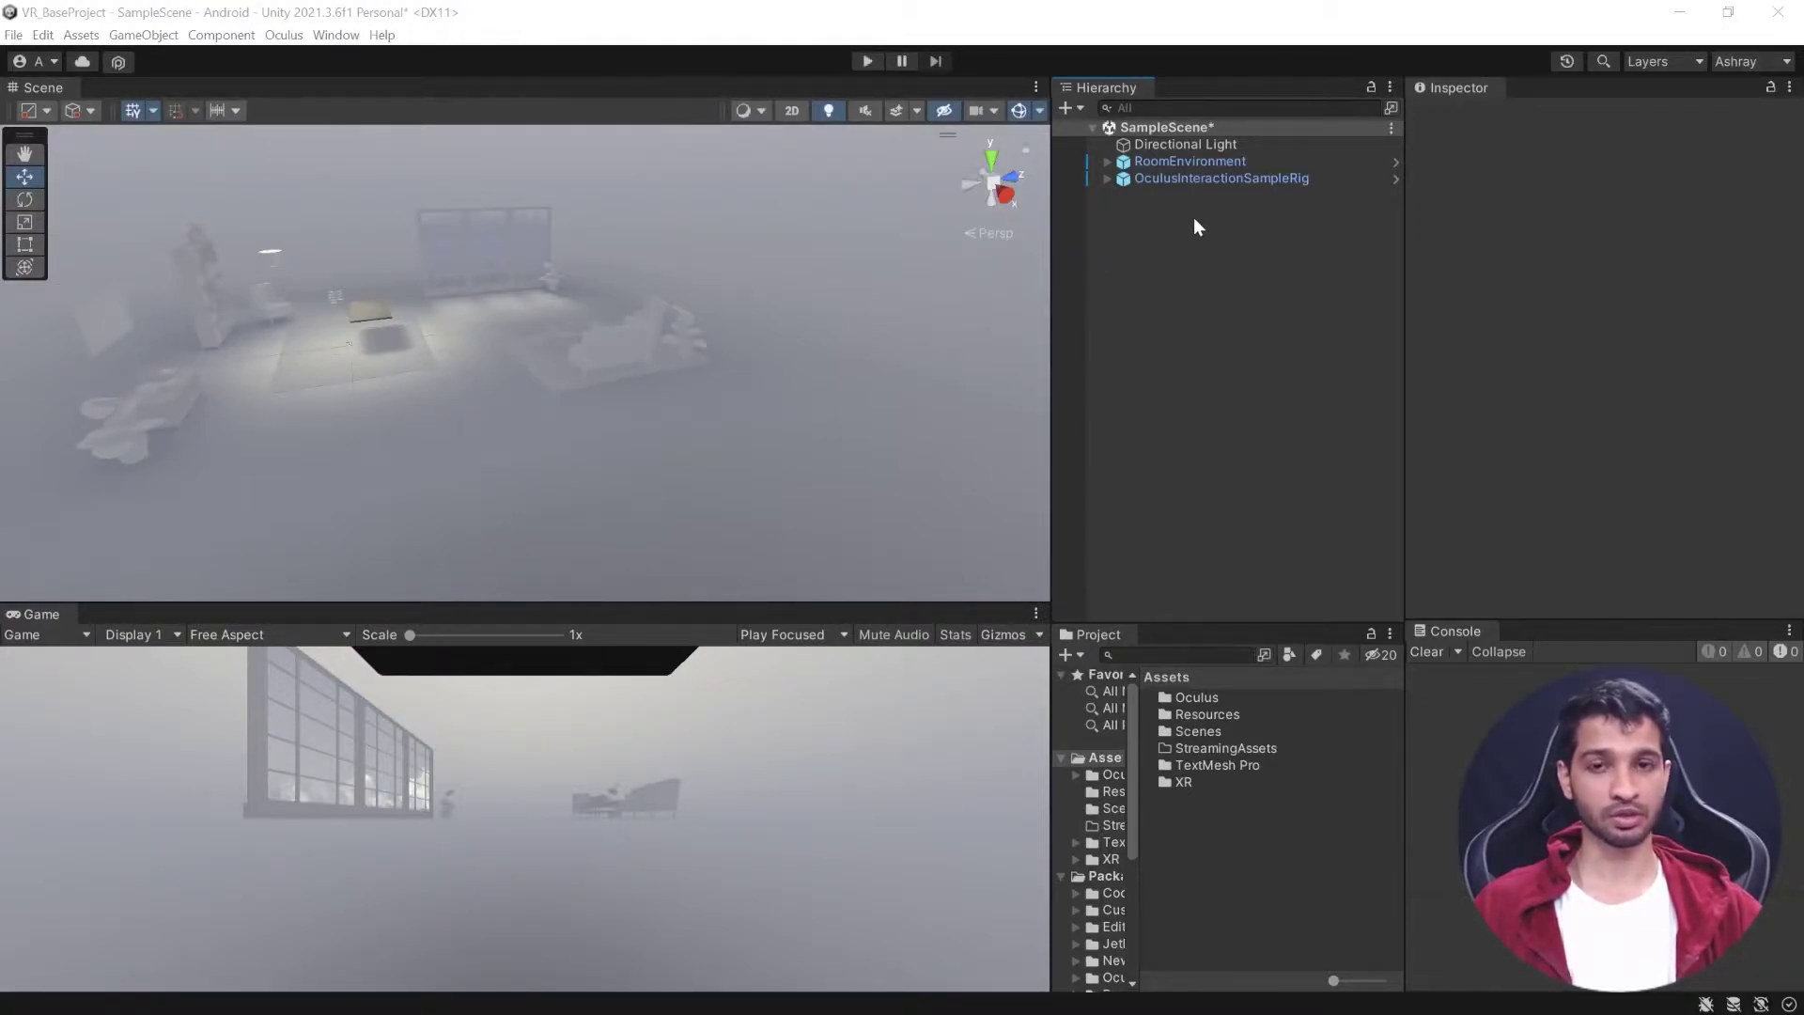
# Add a Rigidbody to OculusInteractionSampleRig and freeze its rotation on the X, Y and Z axes.
pyautogui.click(1222, 180)
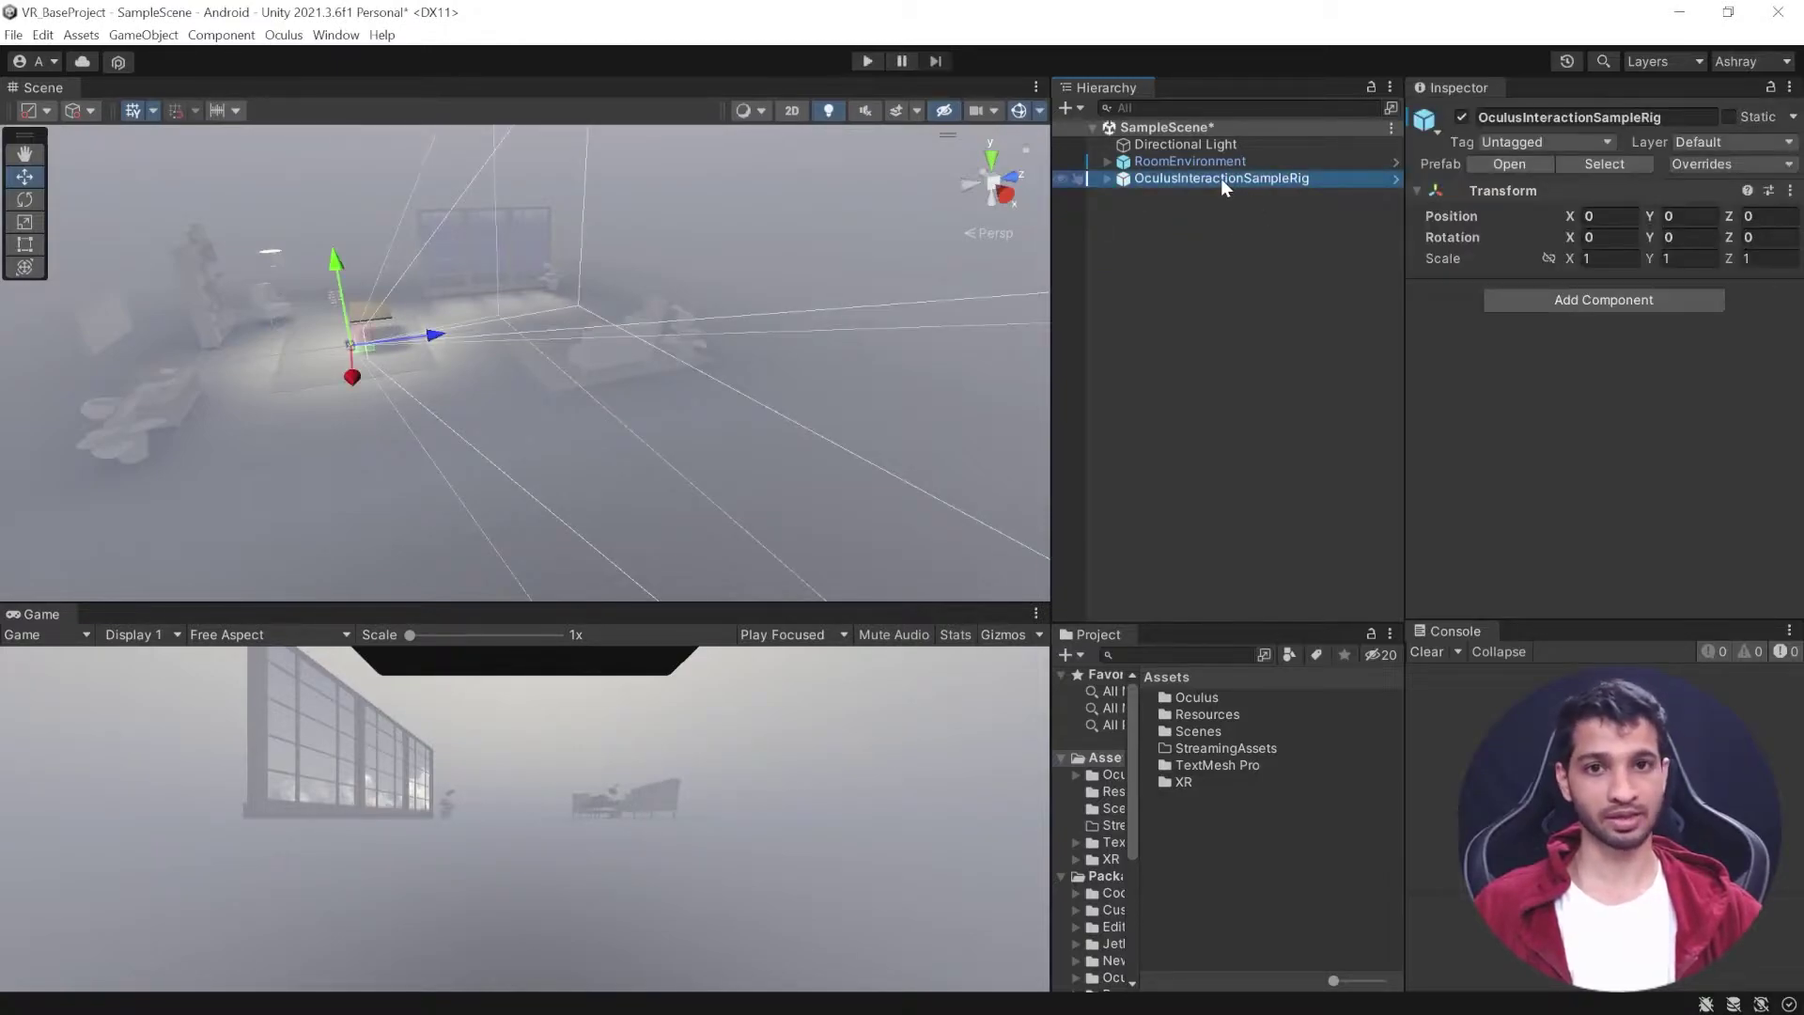
pyautogui.click(1626, 295)
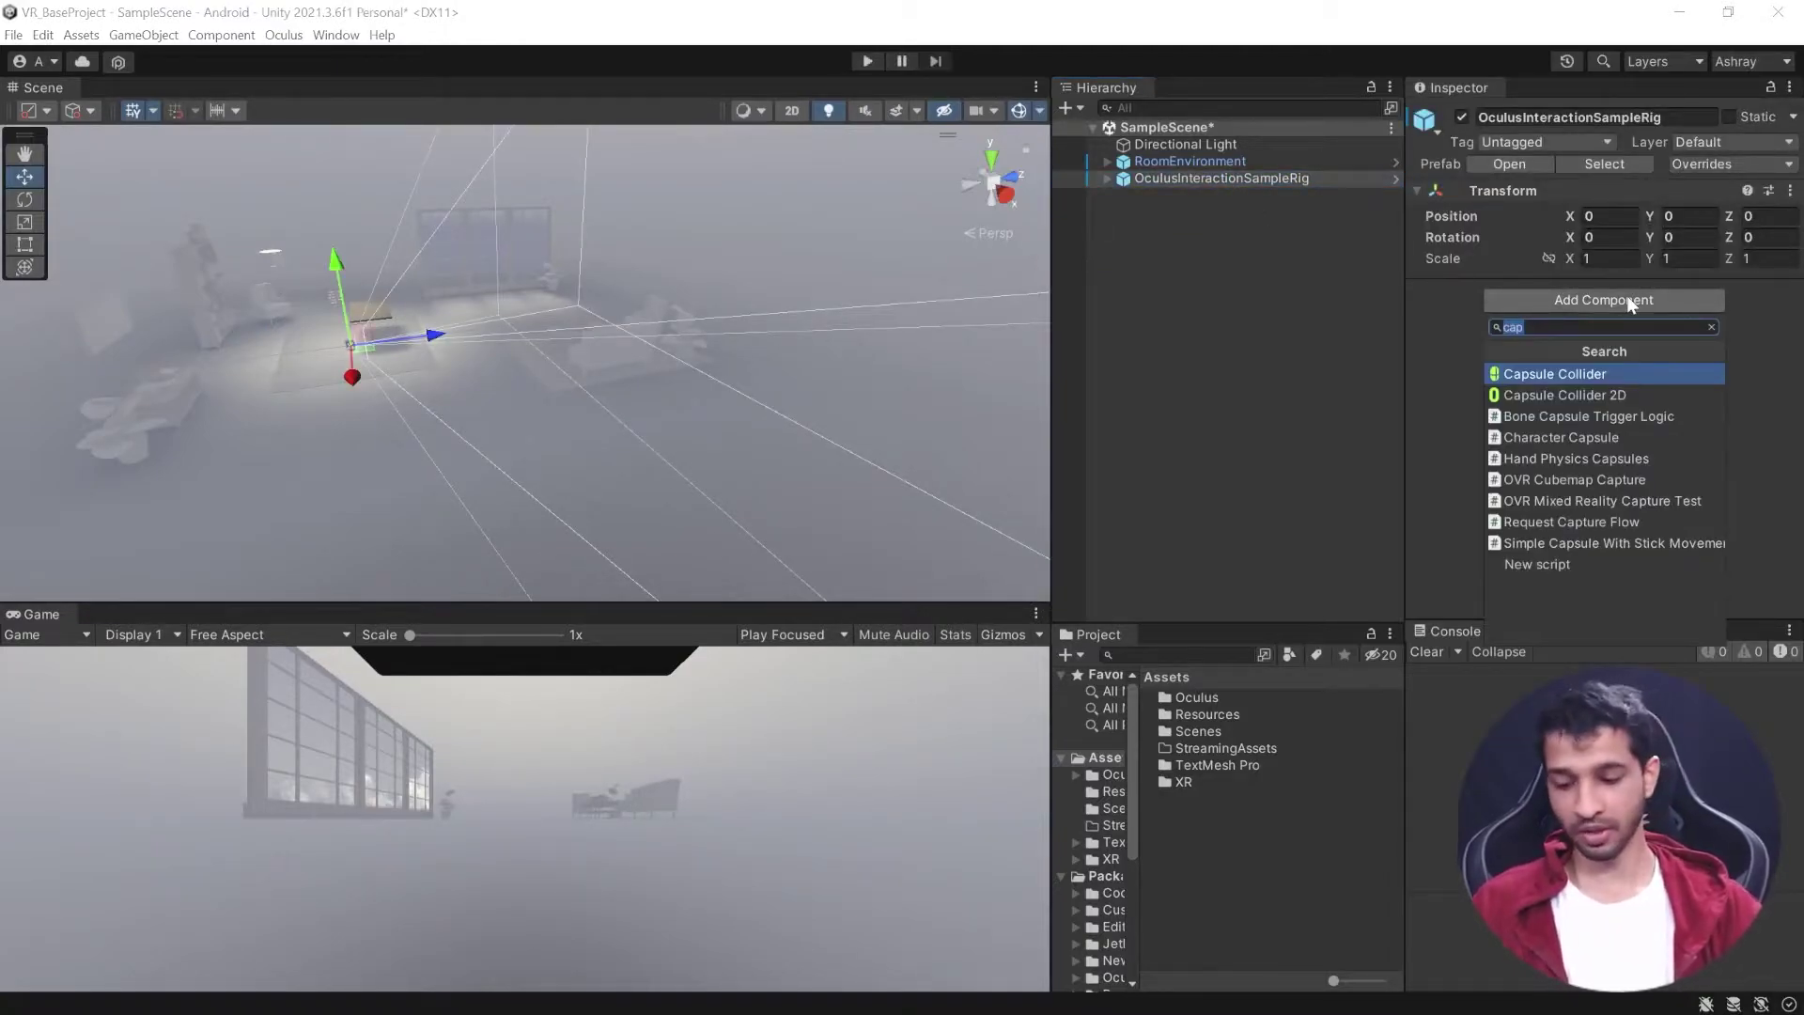
pyautogui.write('rig')
pyautogui.press('Return')
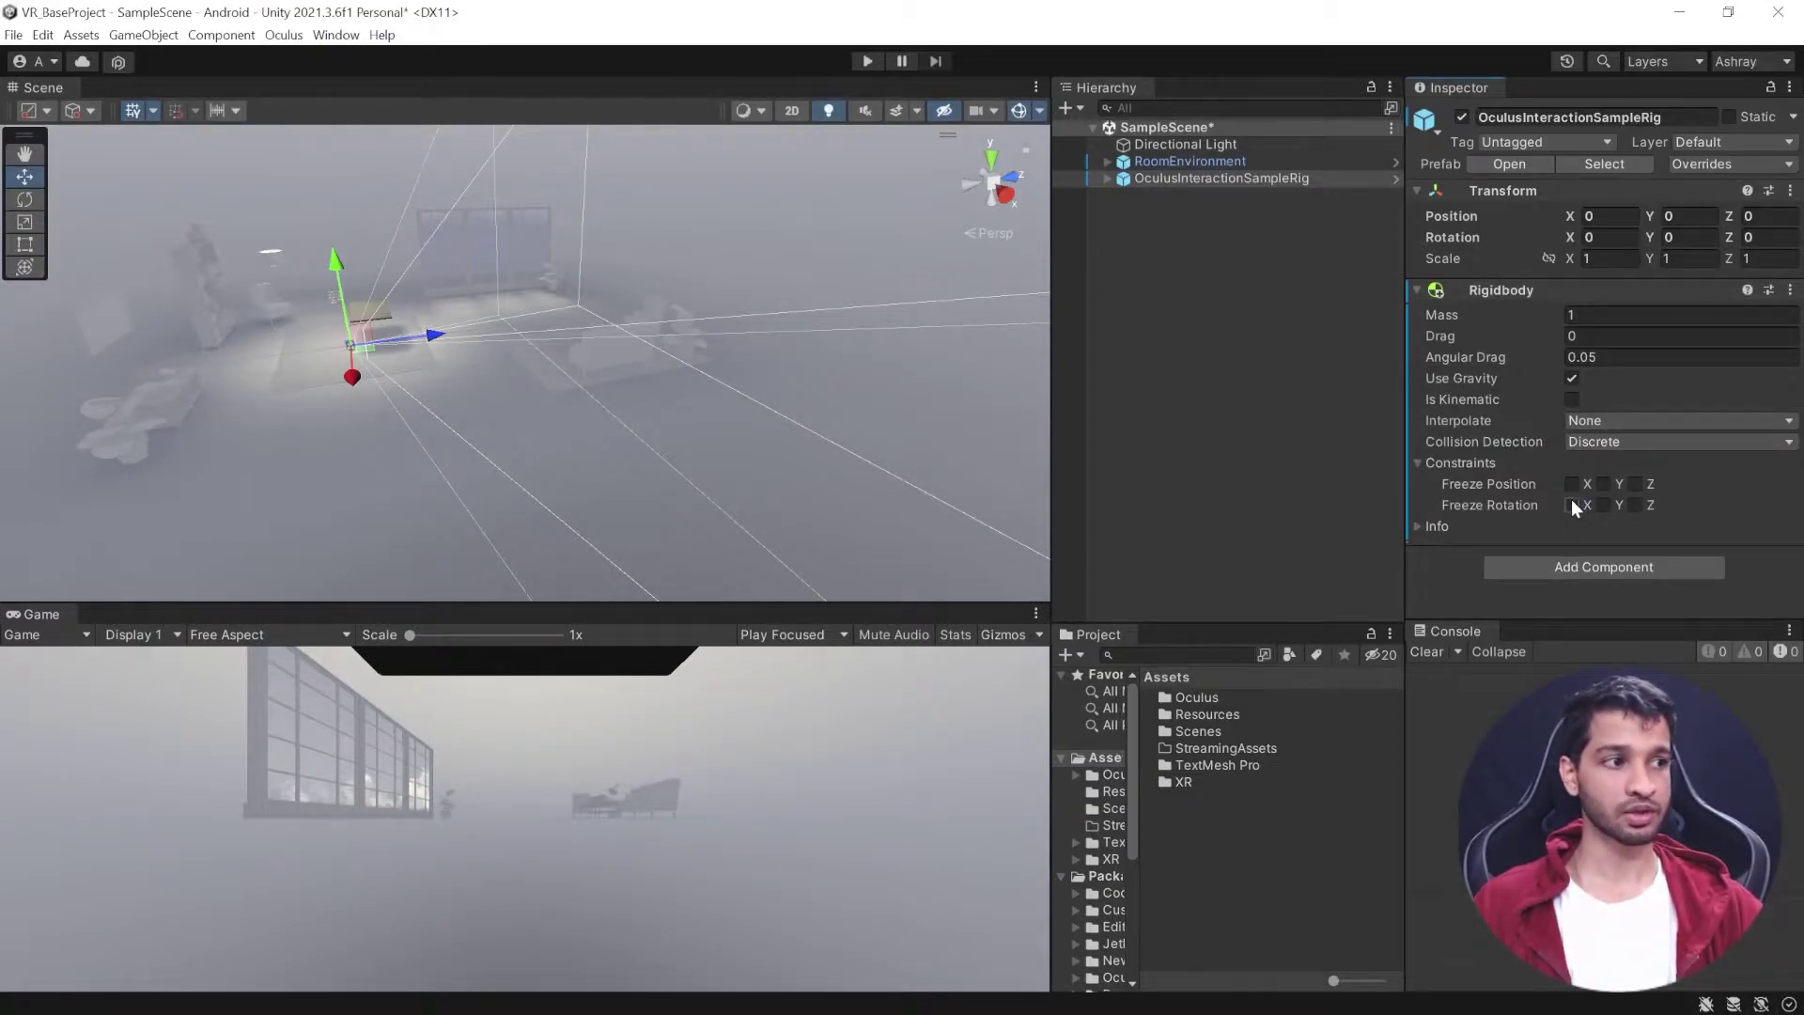
pyautogui.click(1636, 505)
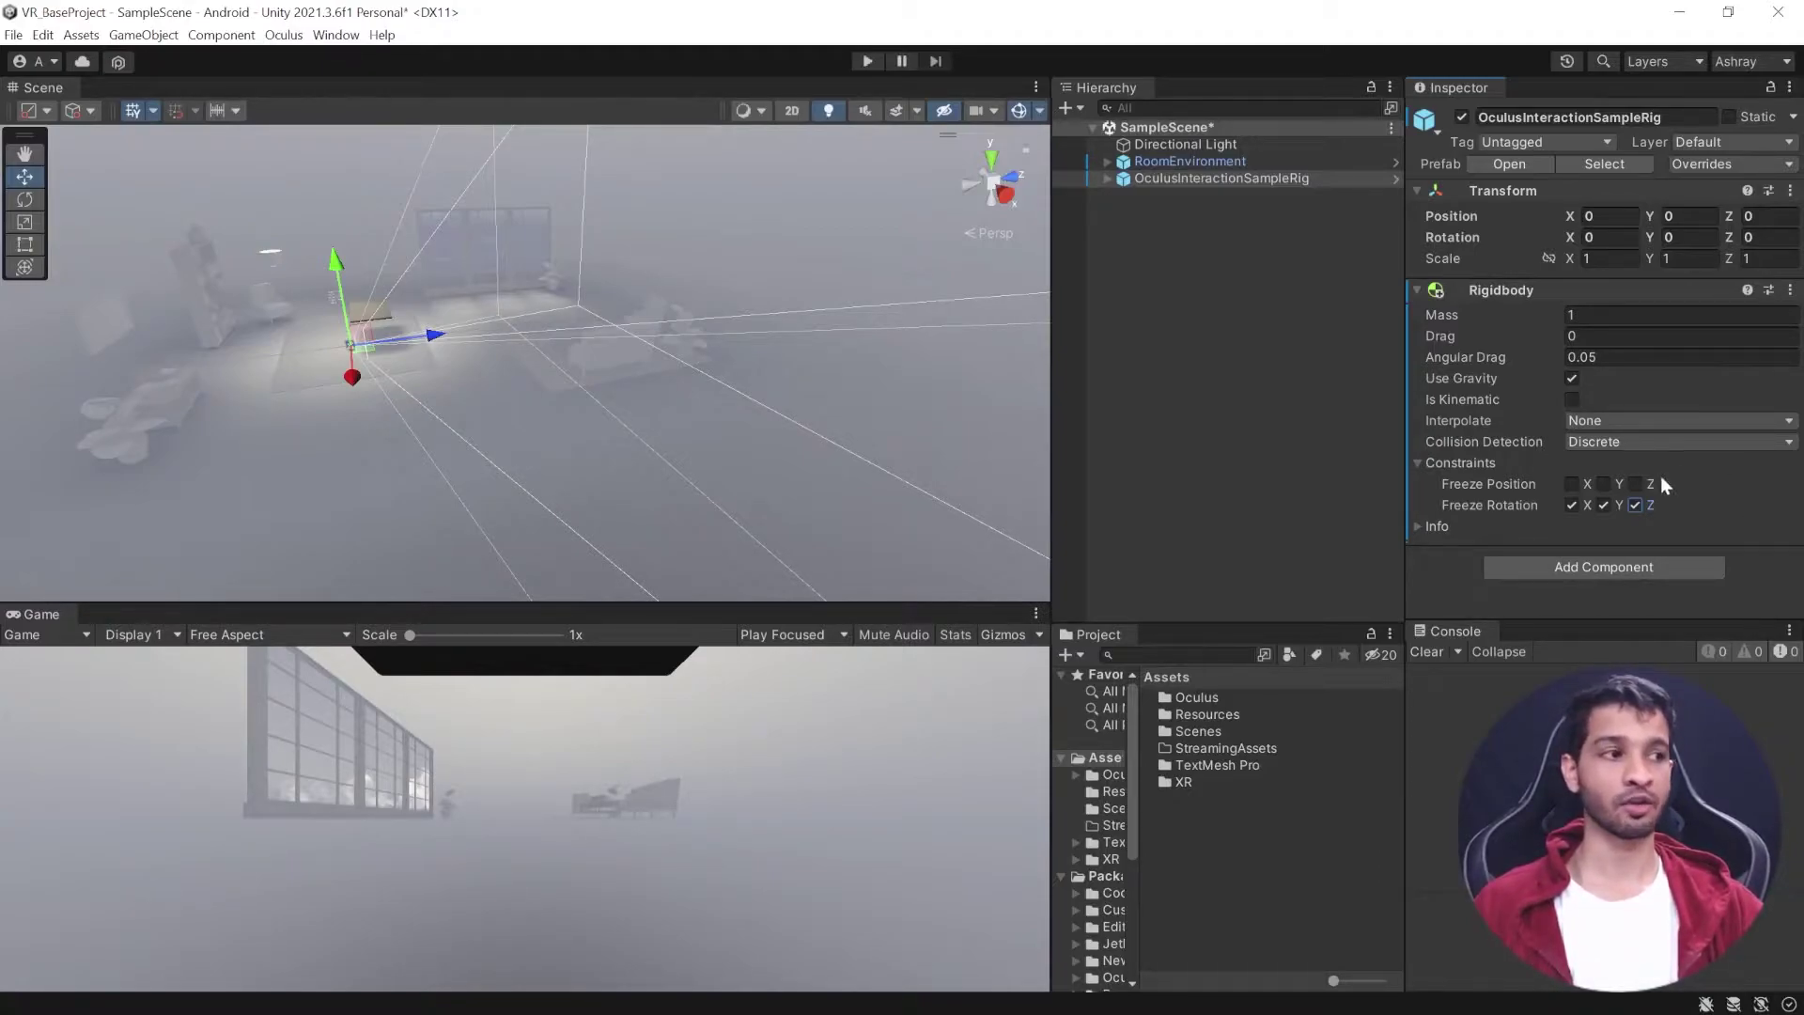
# Add a Capsule Collider component to OculusInteractionSampleRig.
pyautogui.click(1580, 567)
pyautogui.write('ri')
pyautogui.write('ca')
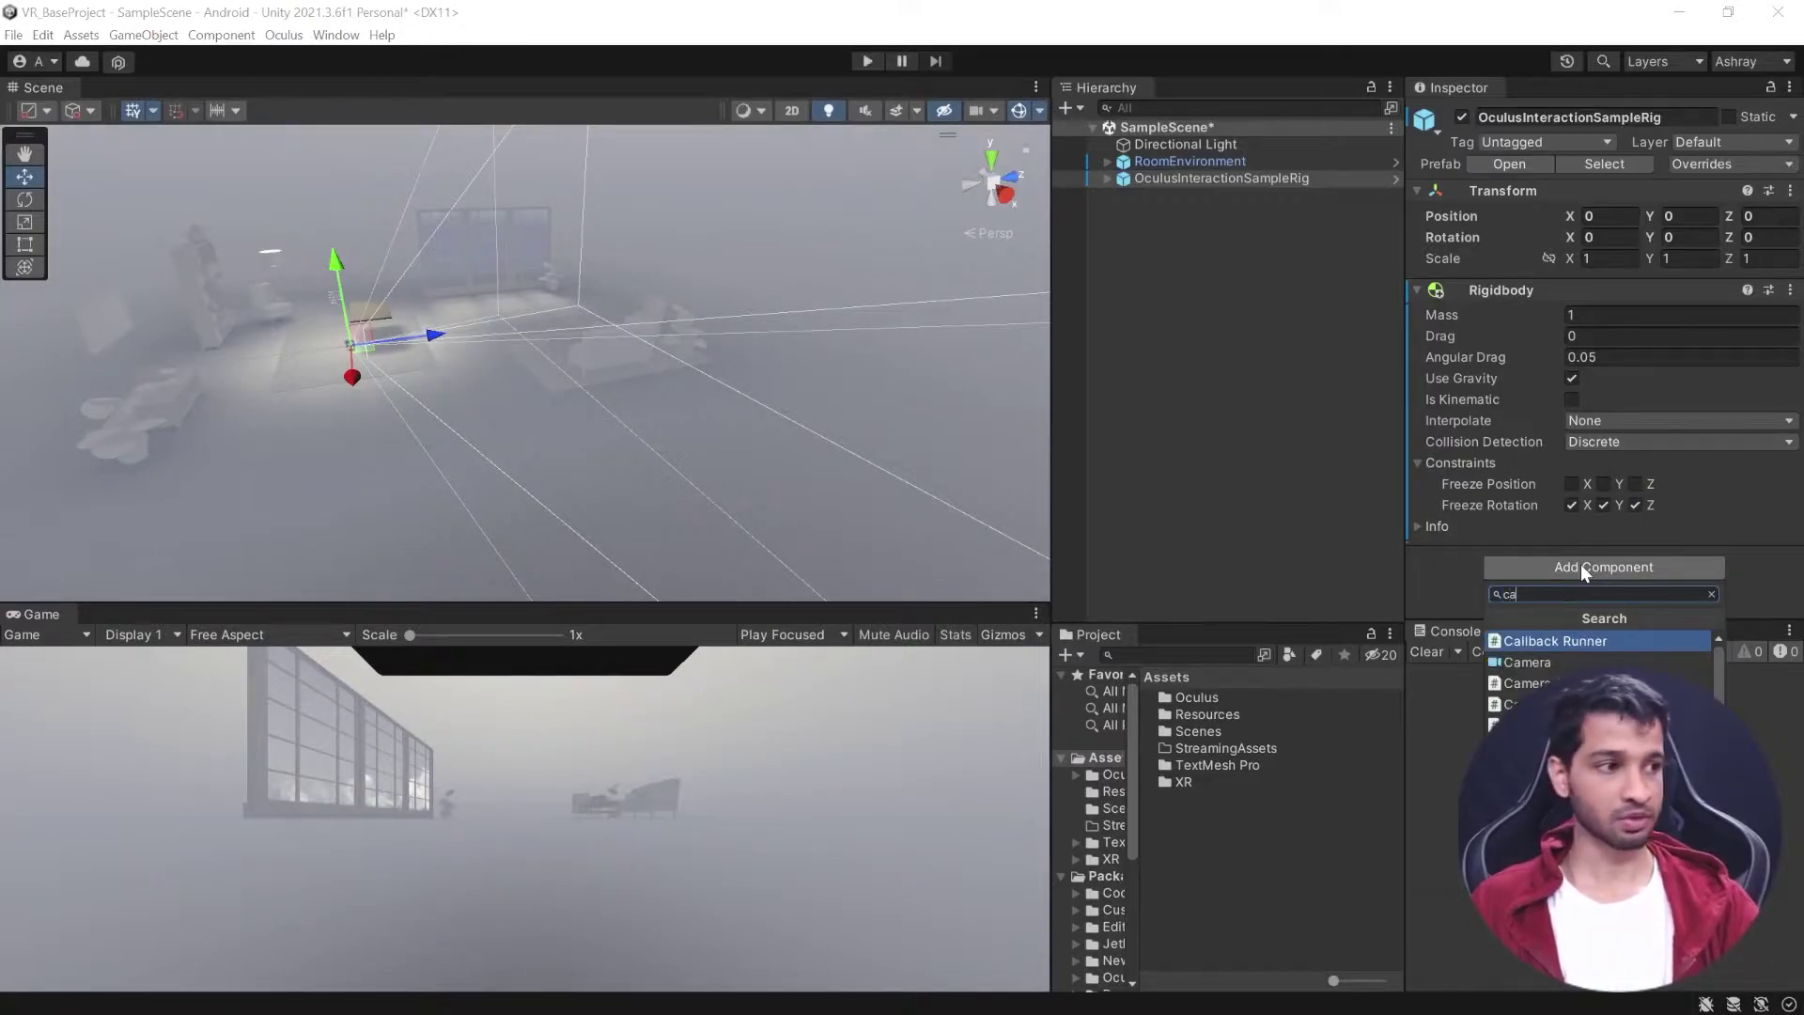
pyautogui.click(1541, 703)
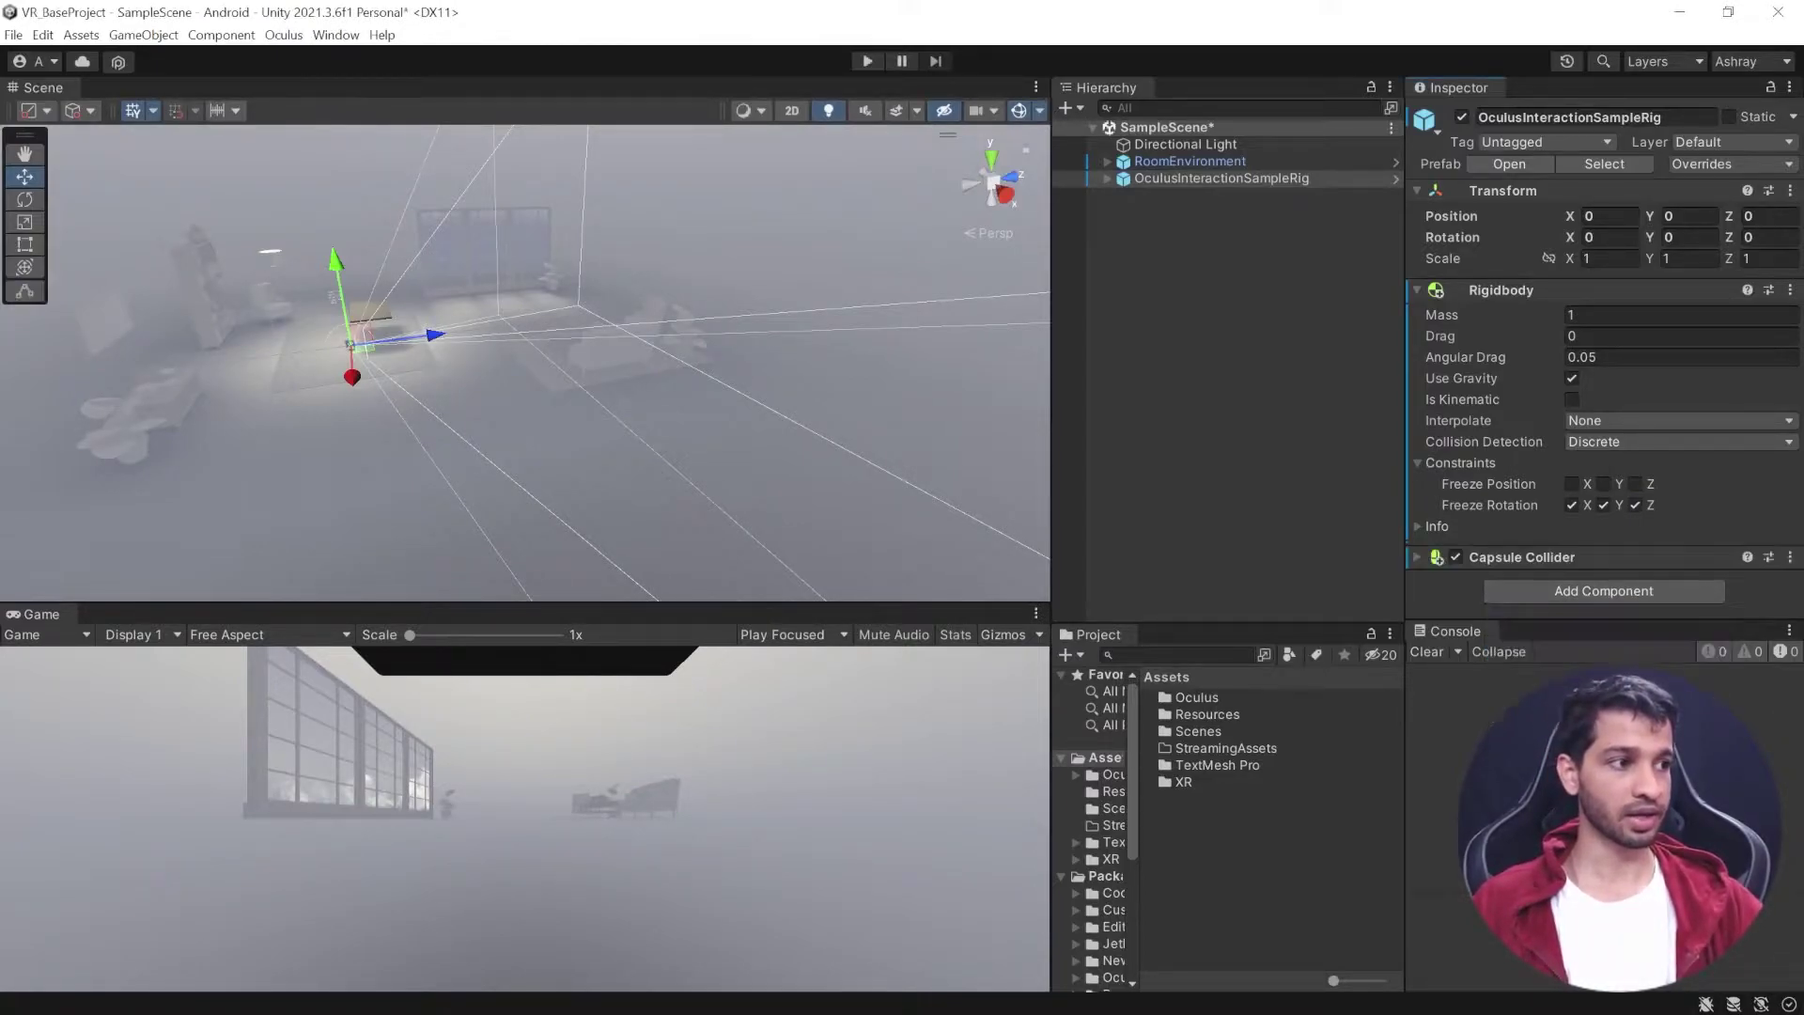
# Set the Capsule Collider's radius to 0.3, its height to 2 and its center Y to 1.
pyautogui.click(1416, 559)
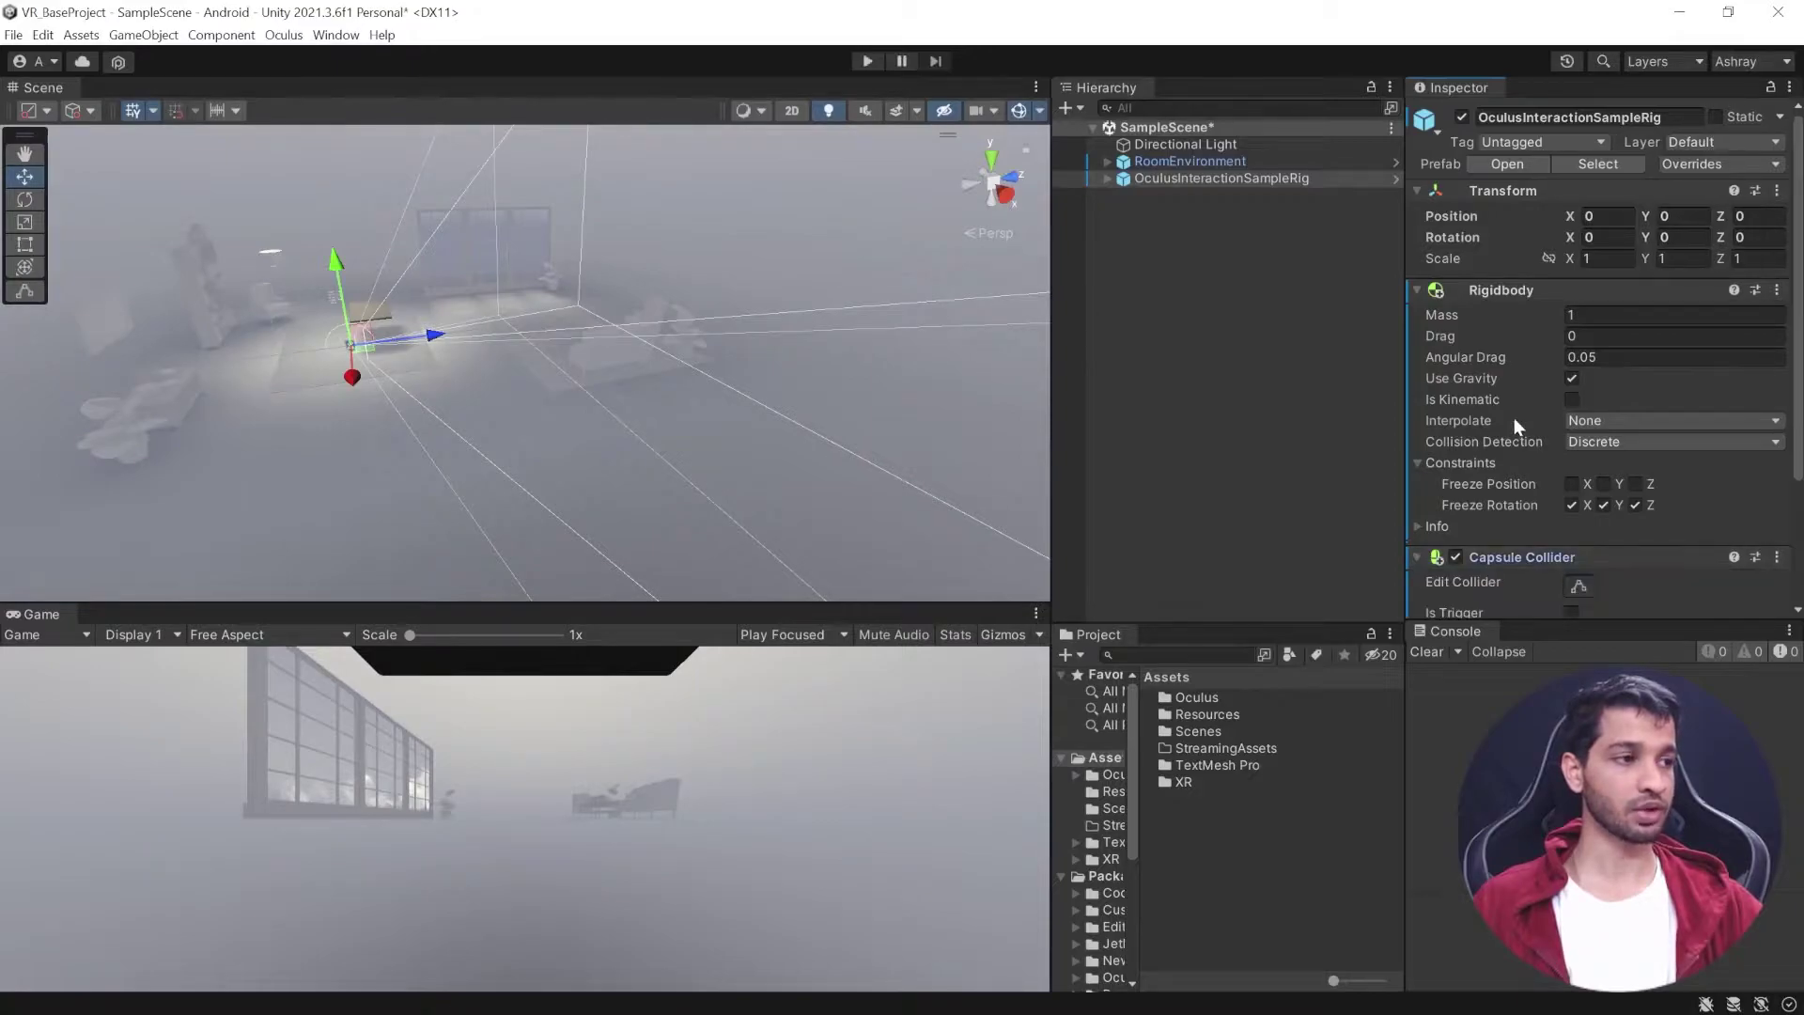
pyautogui.scroll(-3, 1514, 417)
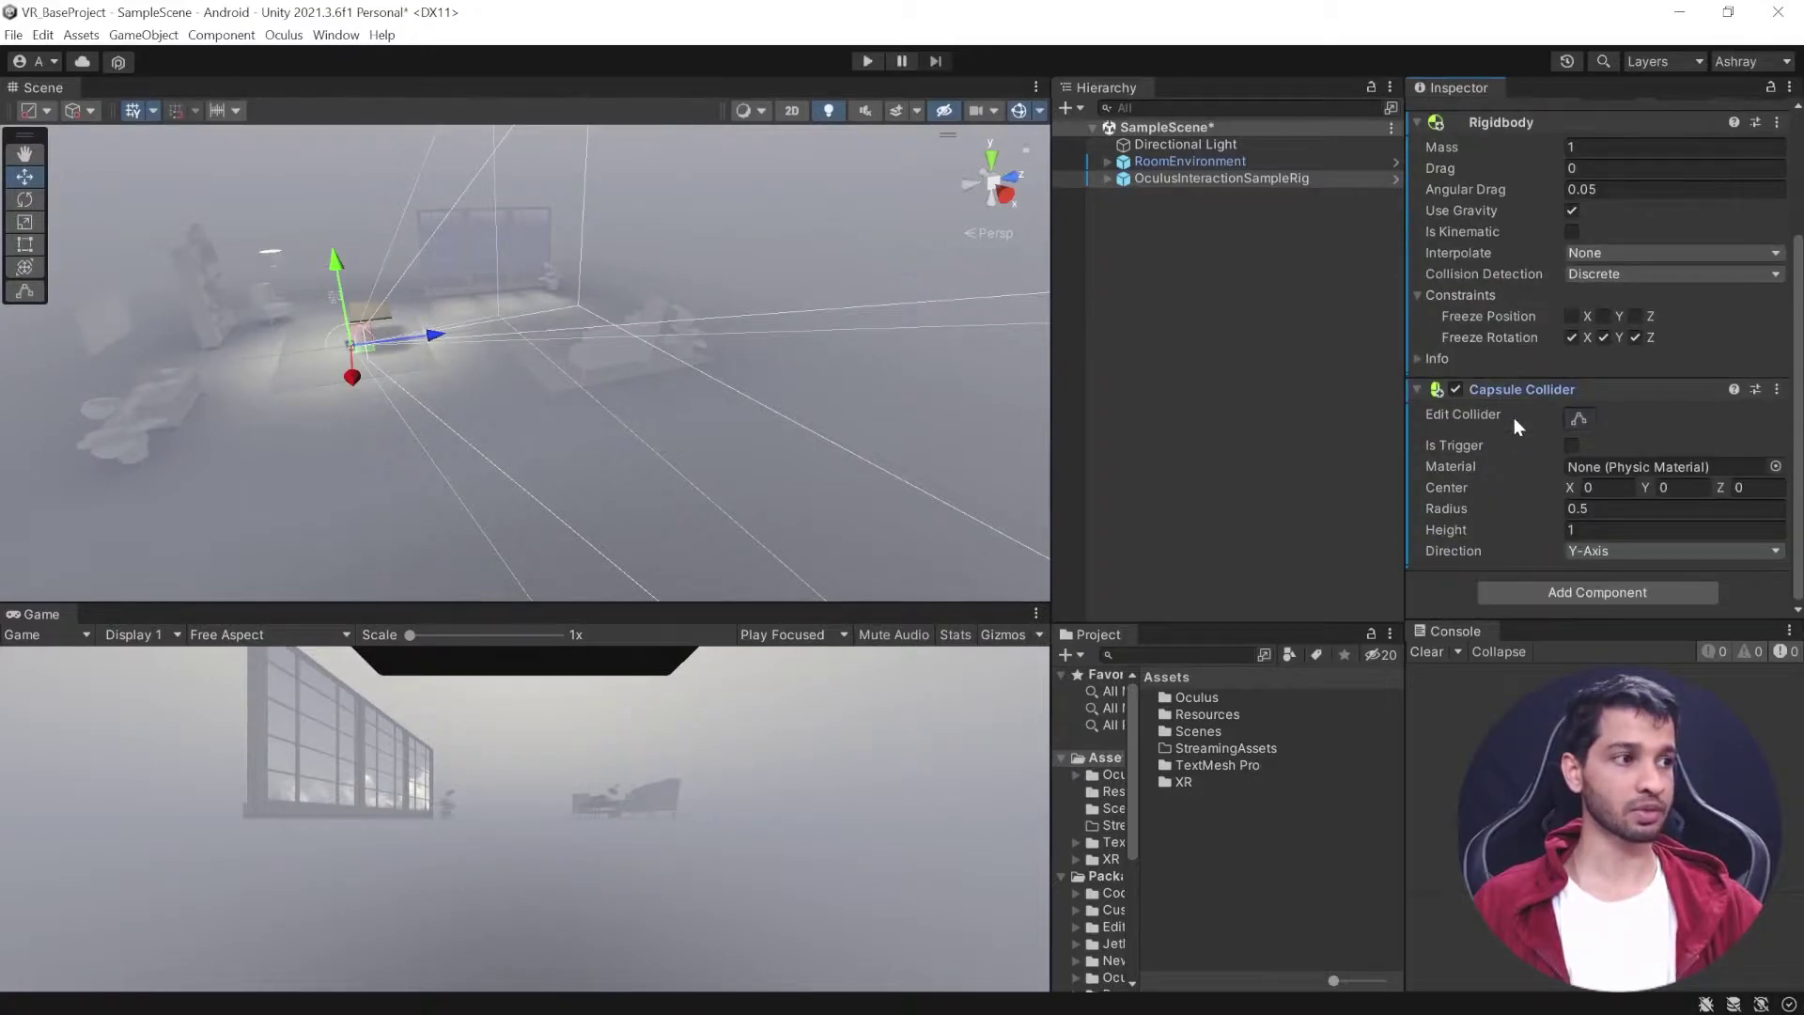
pyautogui.click(1608, 512)
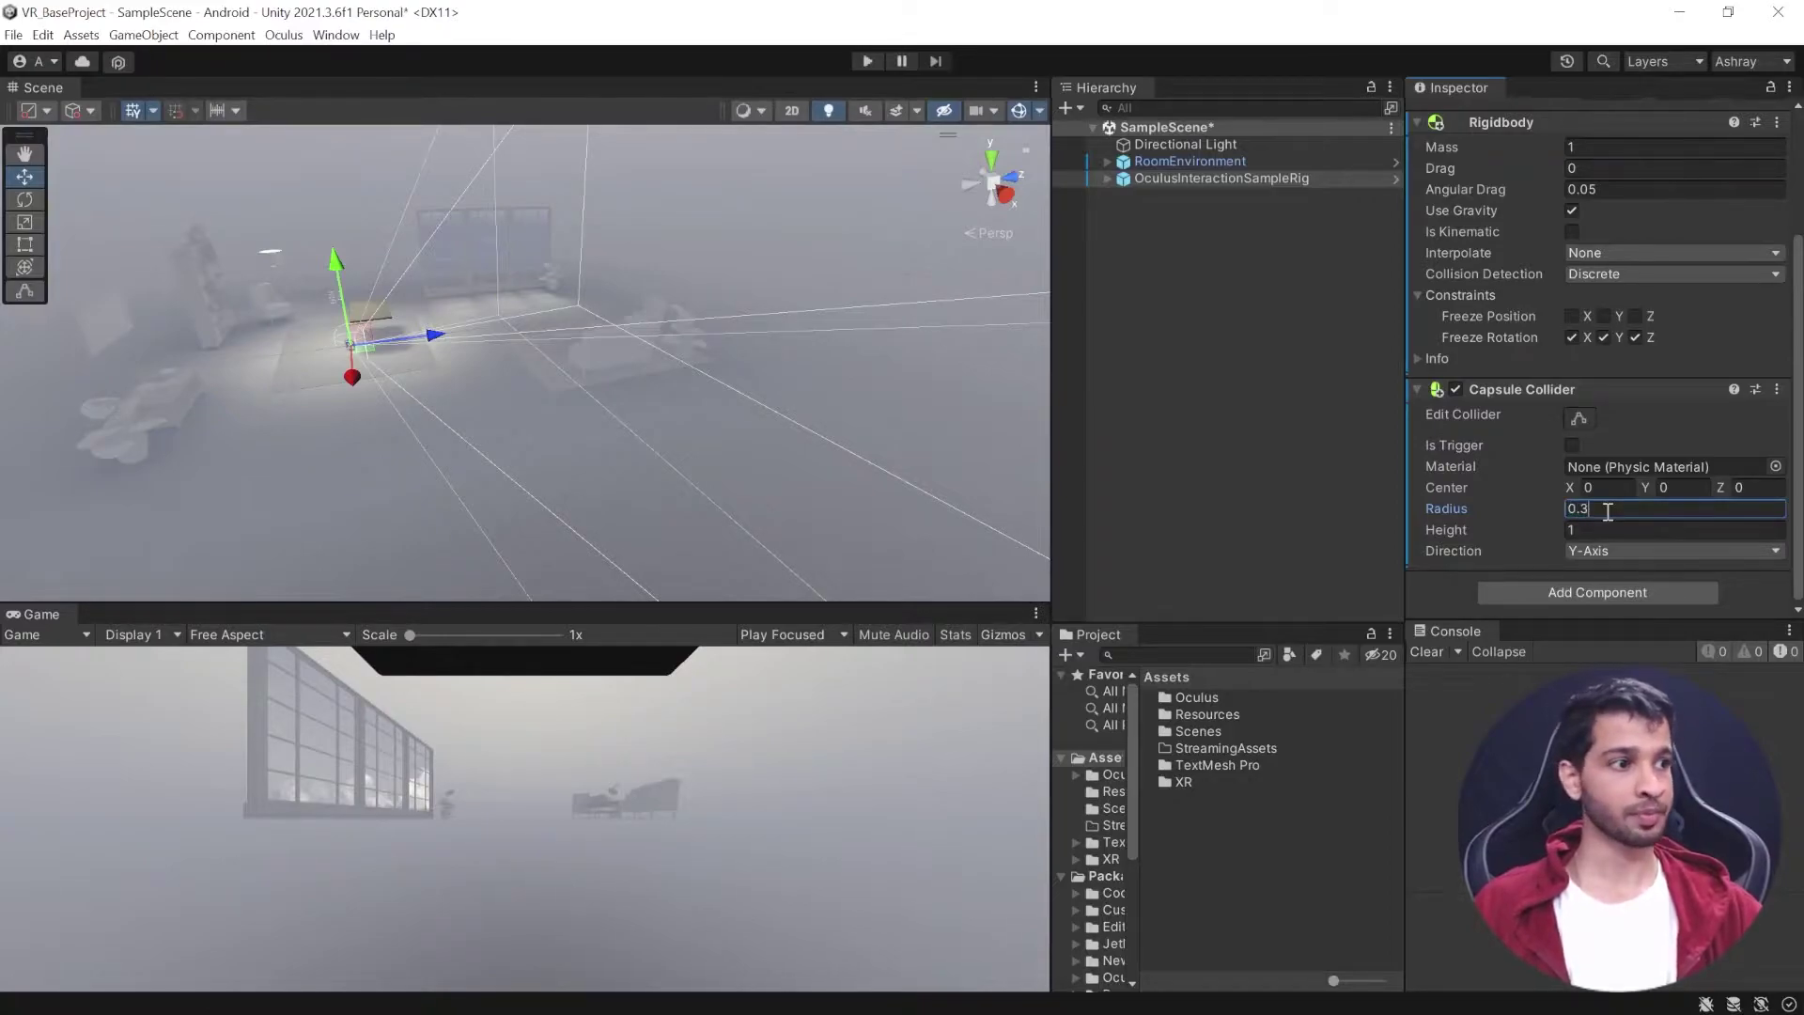
pyautogui.click(1599, 530)
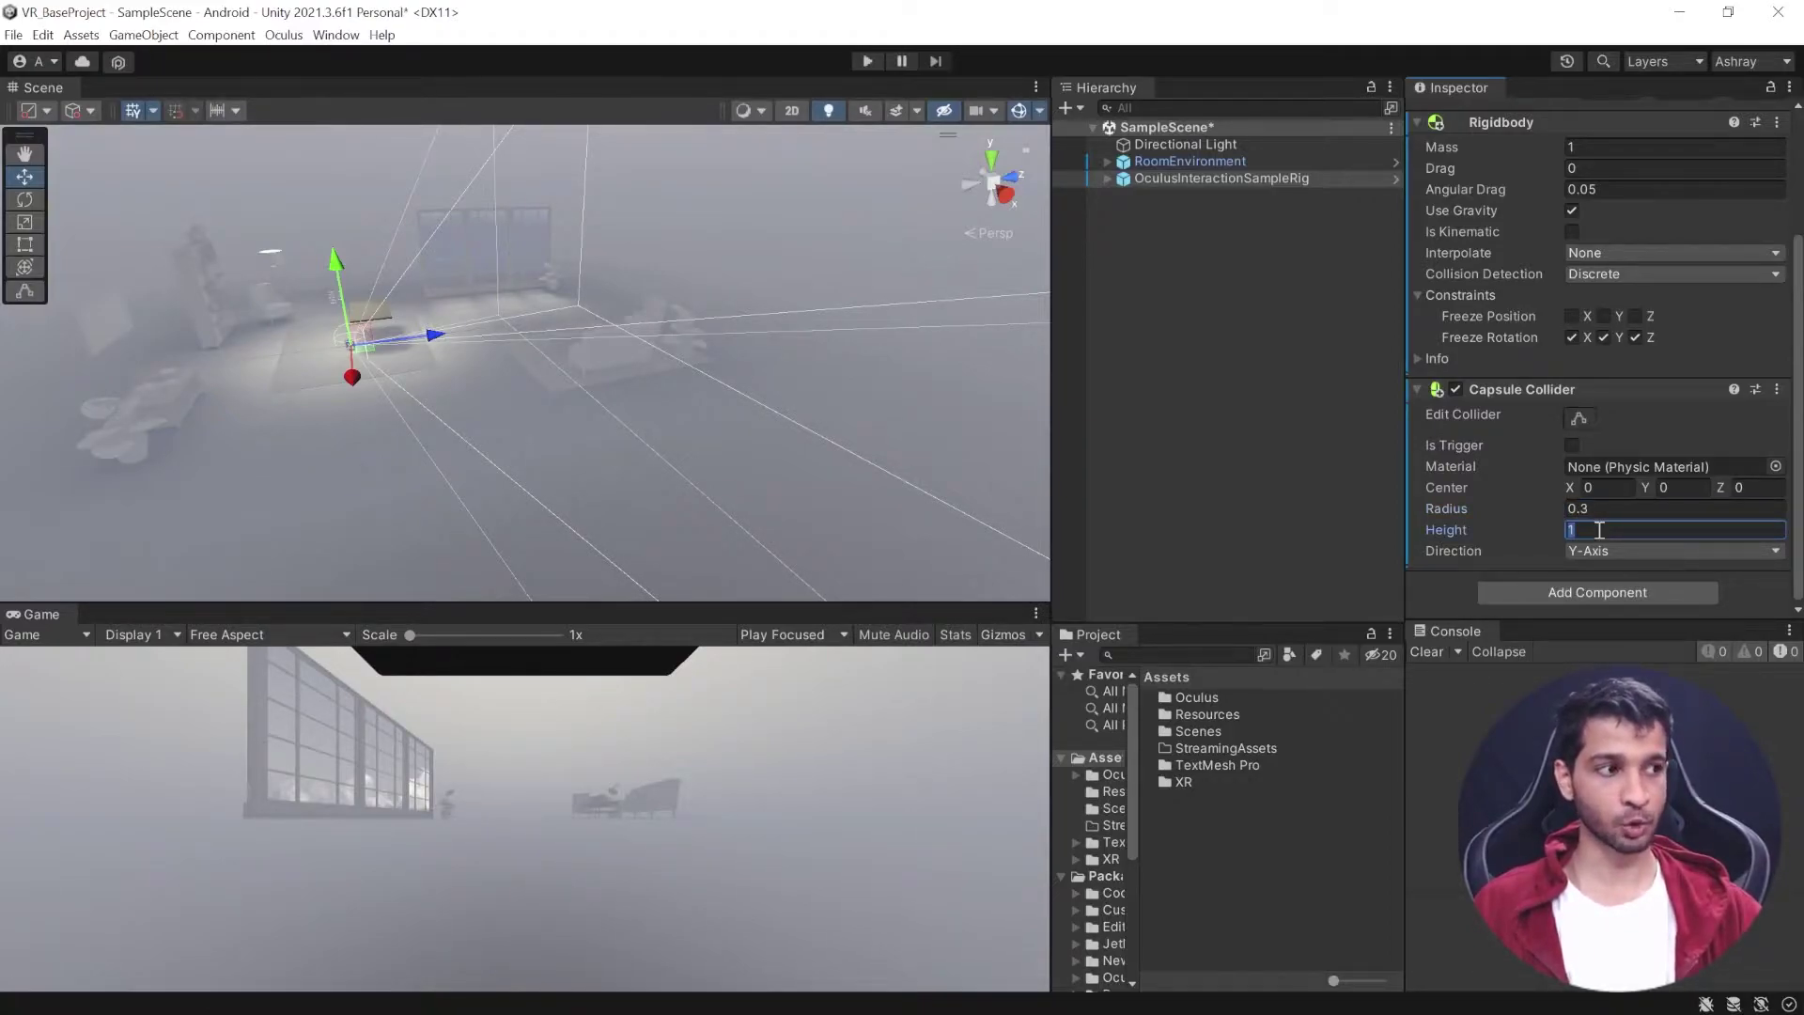
pyautogui.write('2')
pyautogui.click(1675, 487)
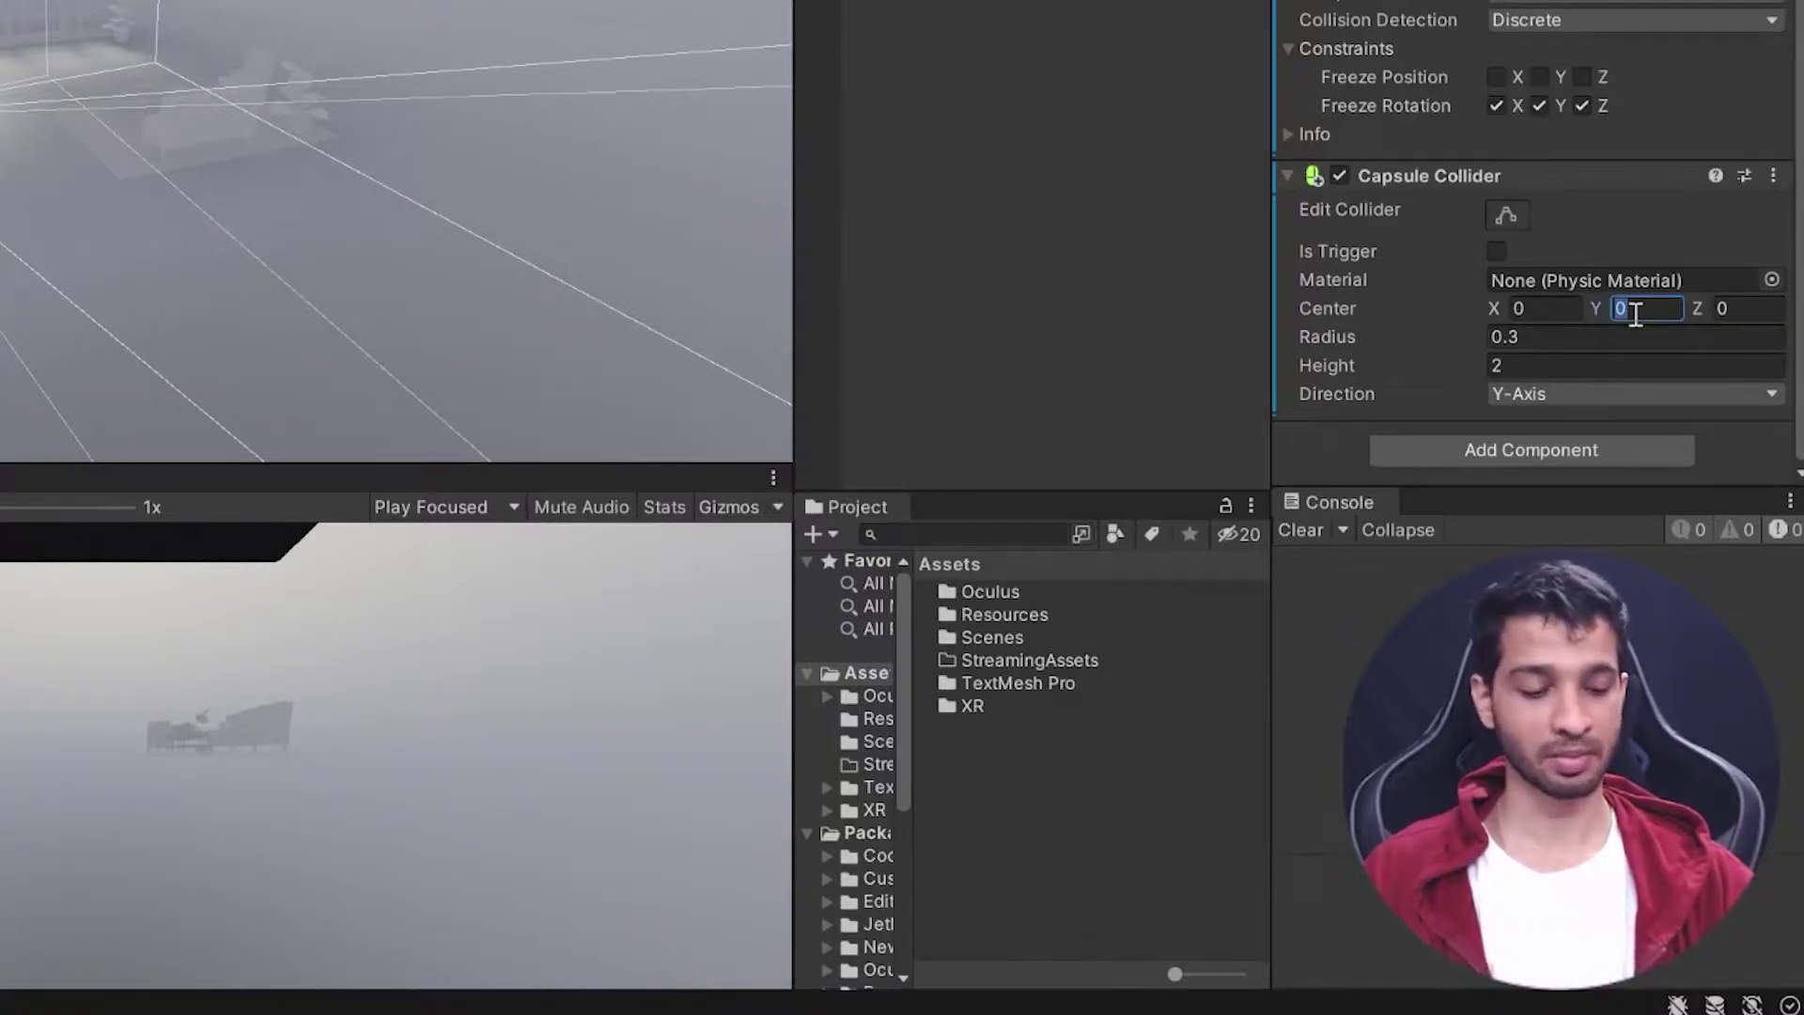
pyautogui.write('1')
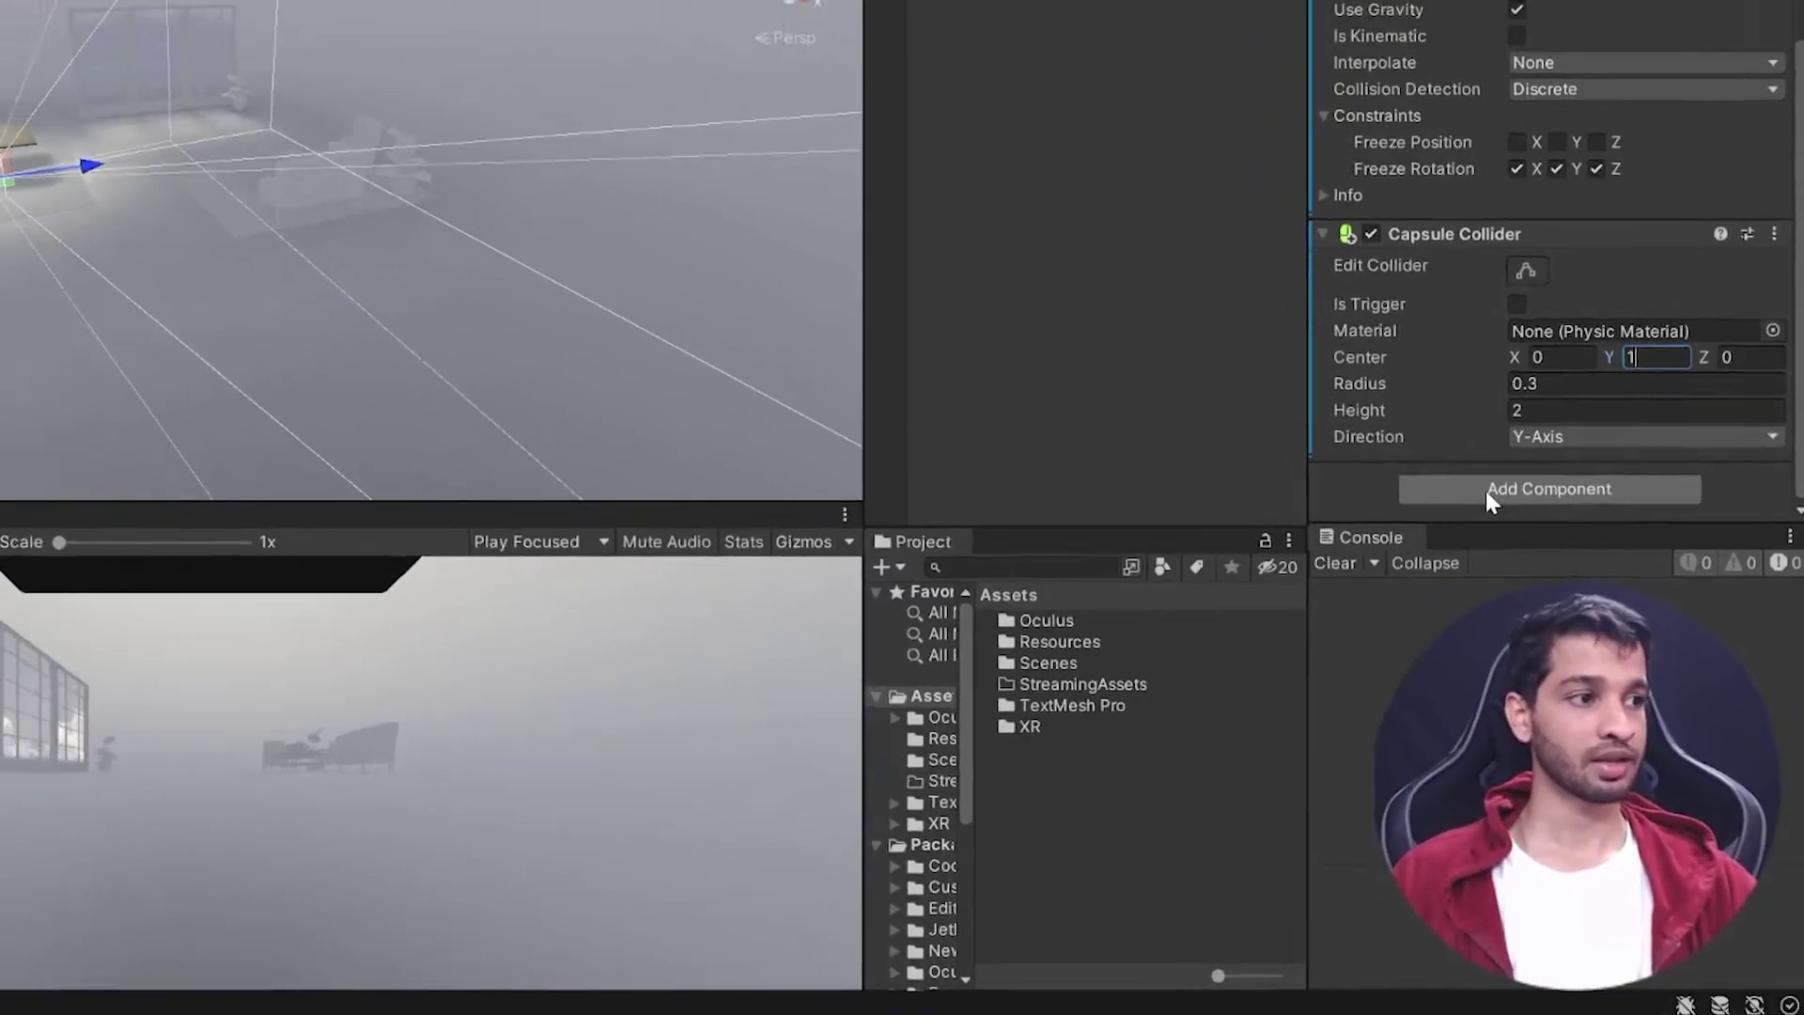
# Add the Simple Capsule With Stick Movement script to OculusInteractionSampleRig.
pyautogui.click(1531, 450)
pyautogui.write('ca')
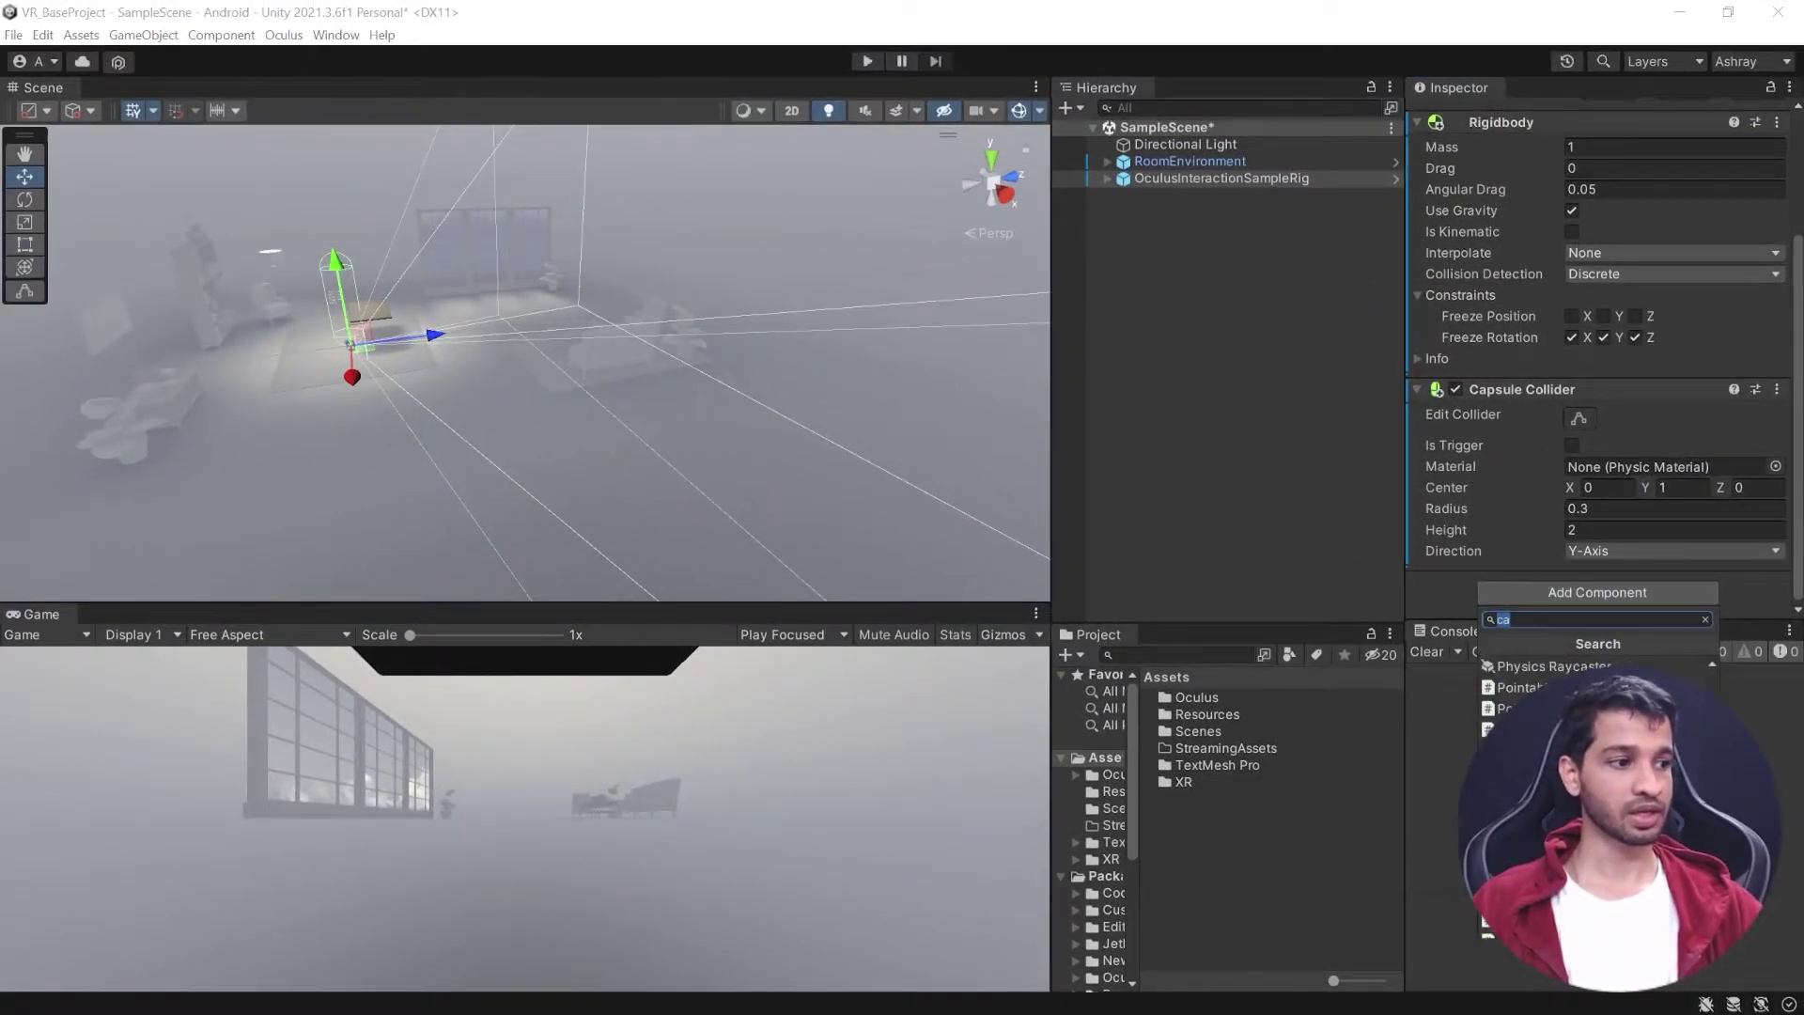
pyautogui.press('Return')
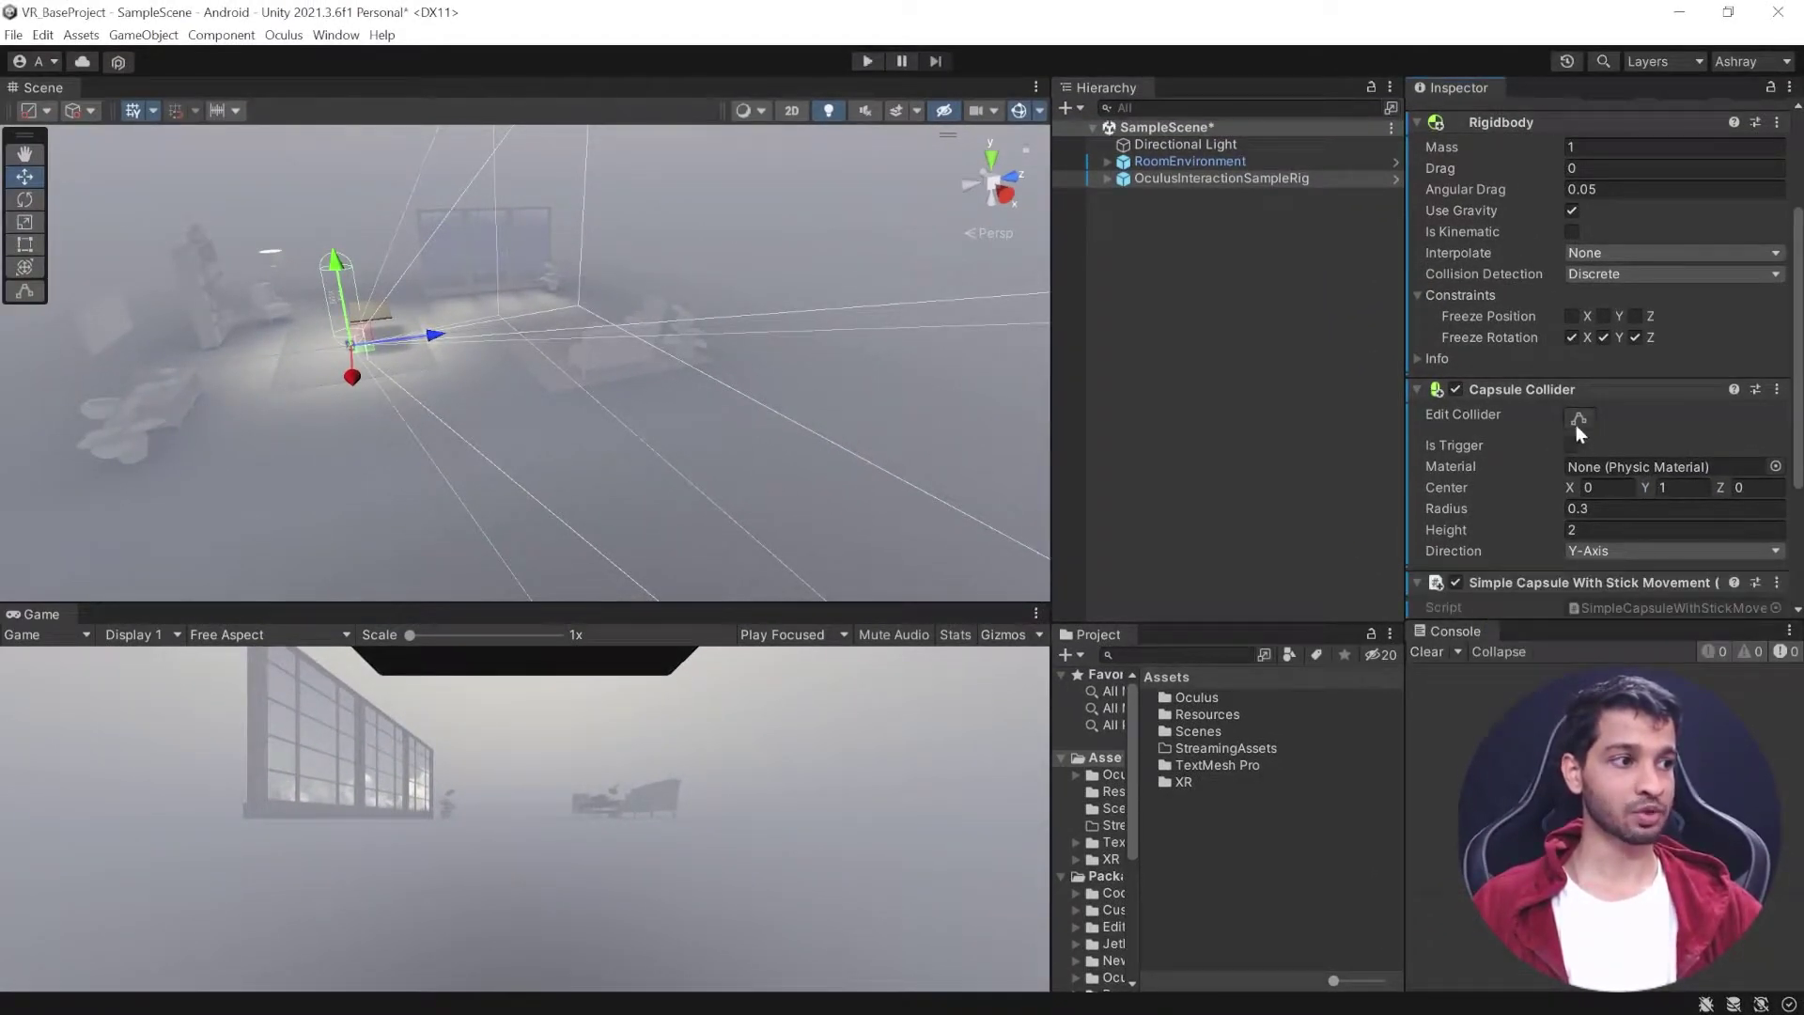
pyautogui.scroll(-3, 1576, 425)
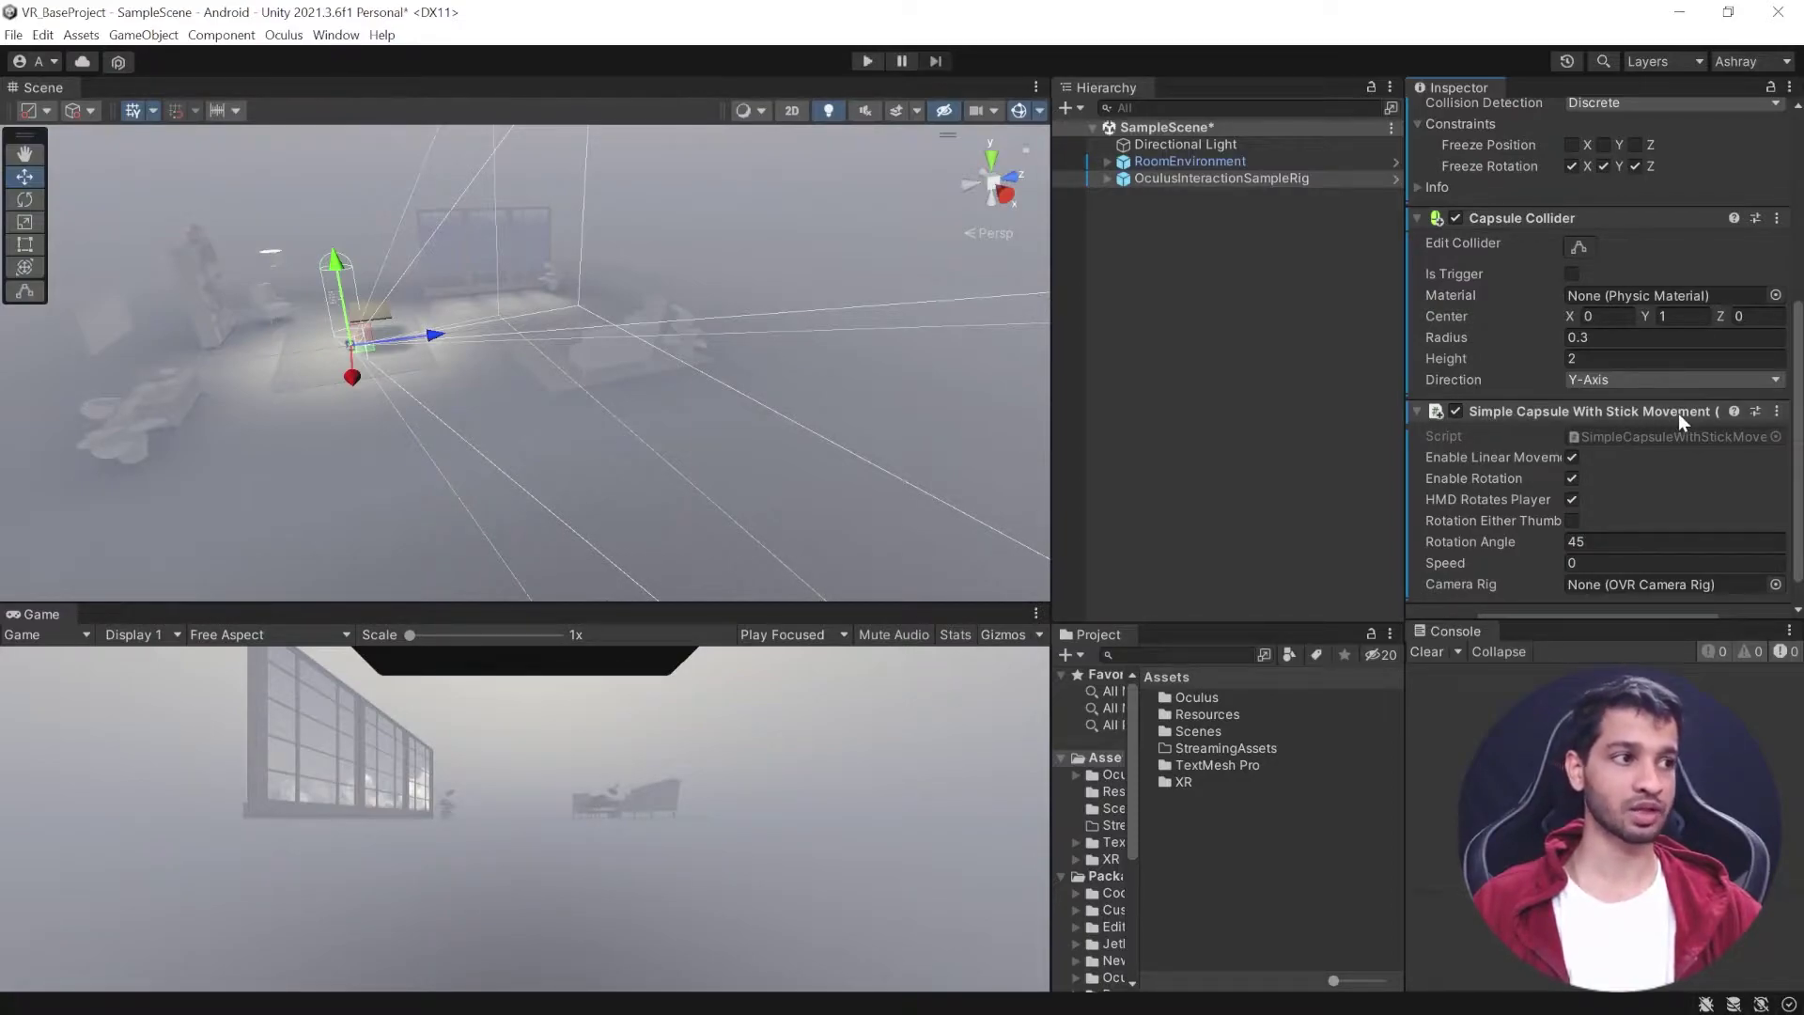
pyautogui.scroll(-1, 1678, 413)
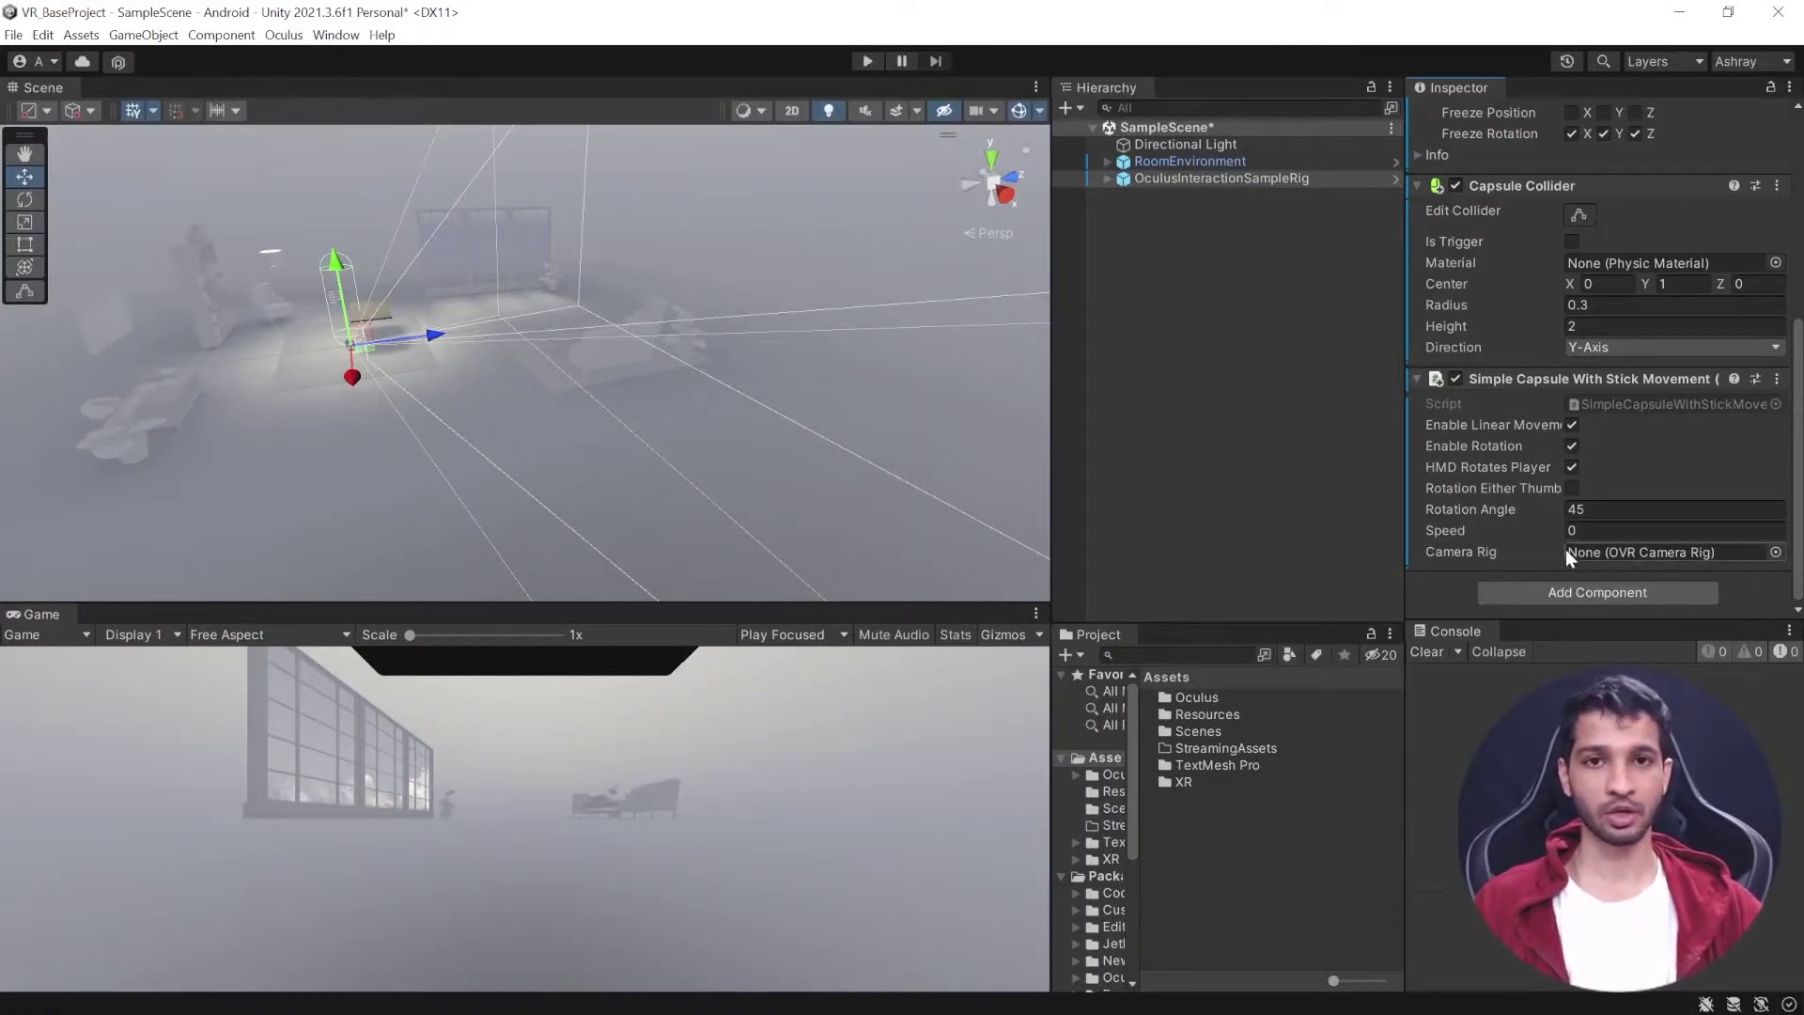
# Assign the rig's child OVRCameraRig as the Camera Rig of the Simple Capsule With Stick Movement script.
pyautogui.click(1108, 177)
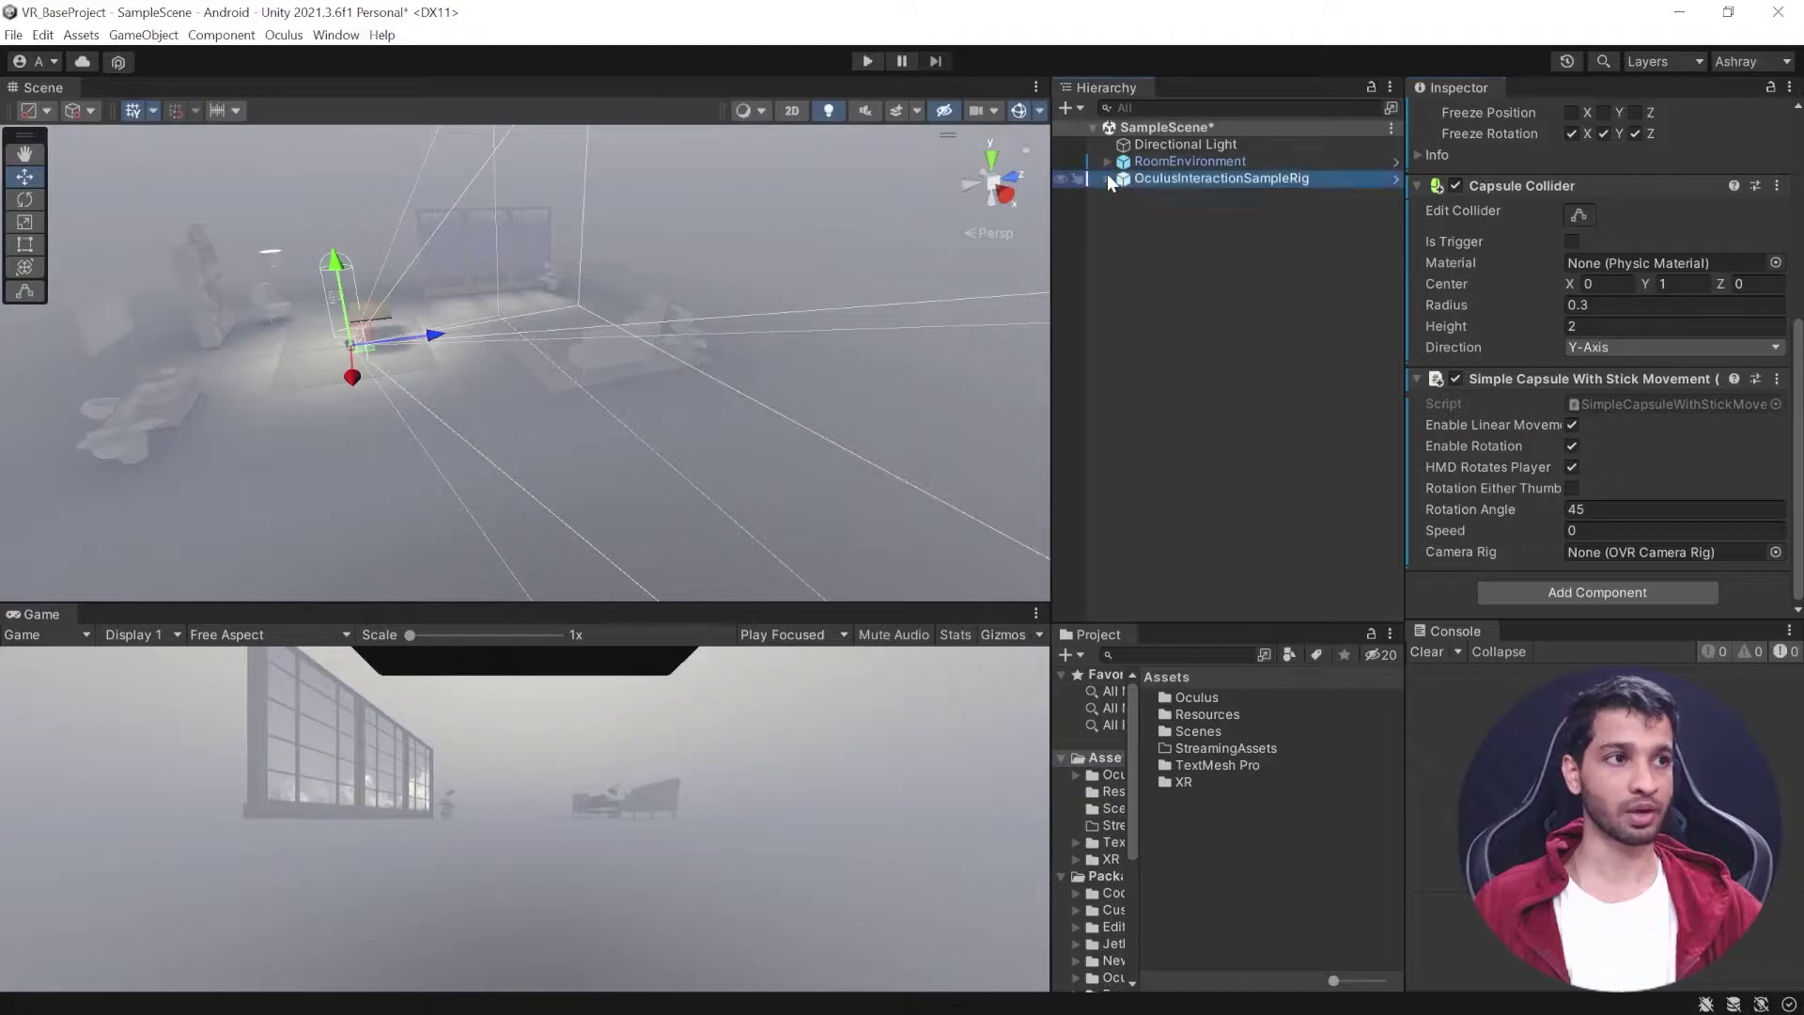
pyautogui.moveTo(1170, 195); pyautogui.dragTo(1631, 562)
pyautogui.click(1254, 351)
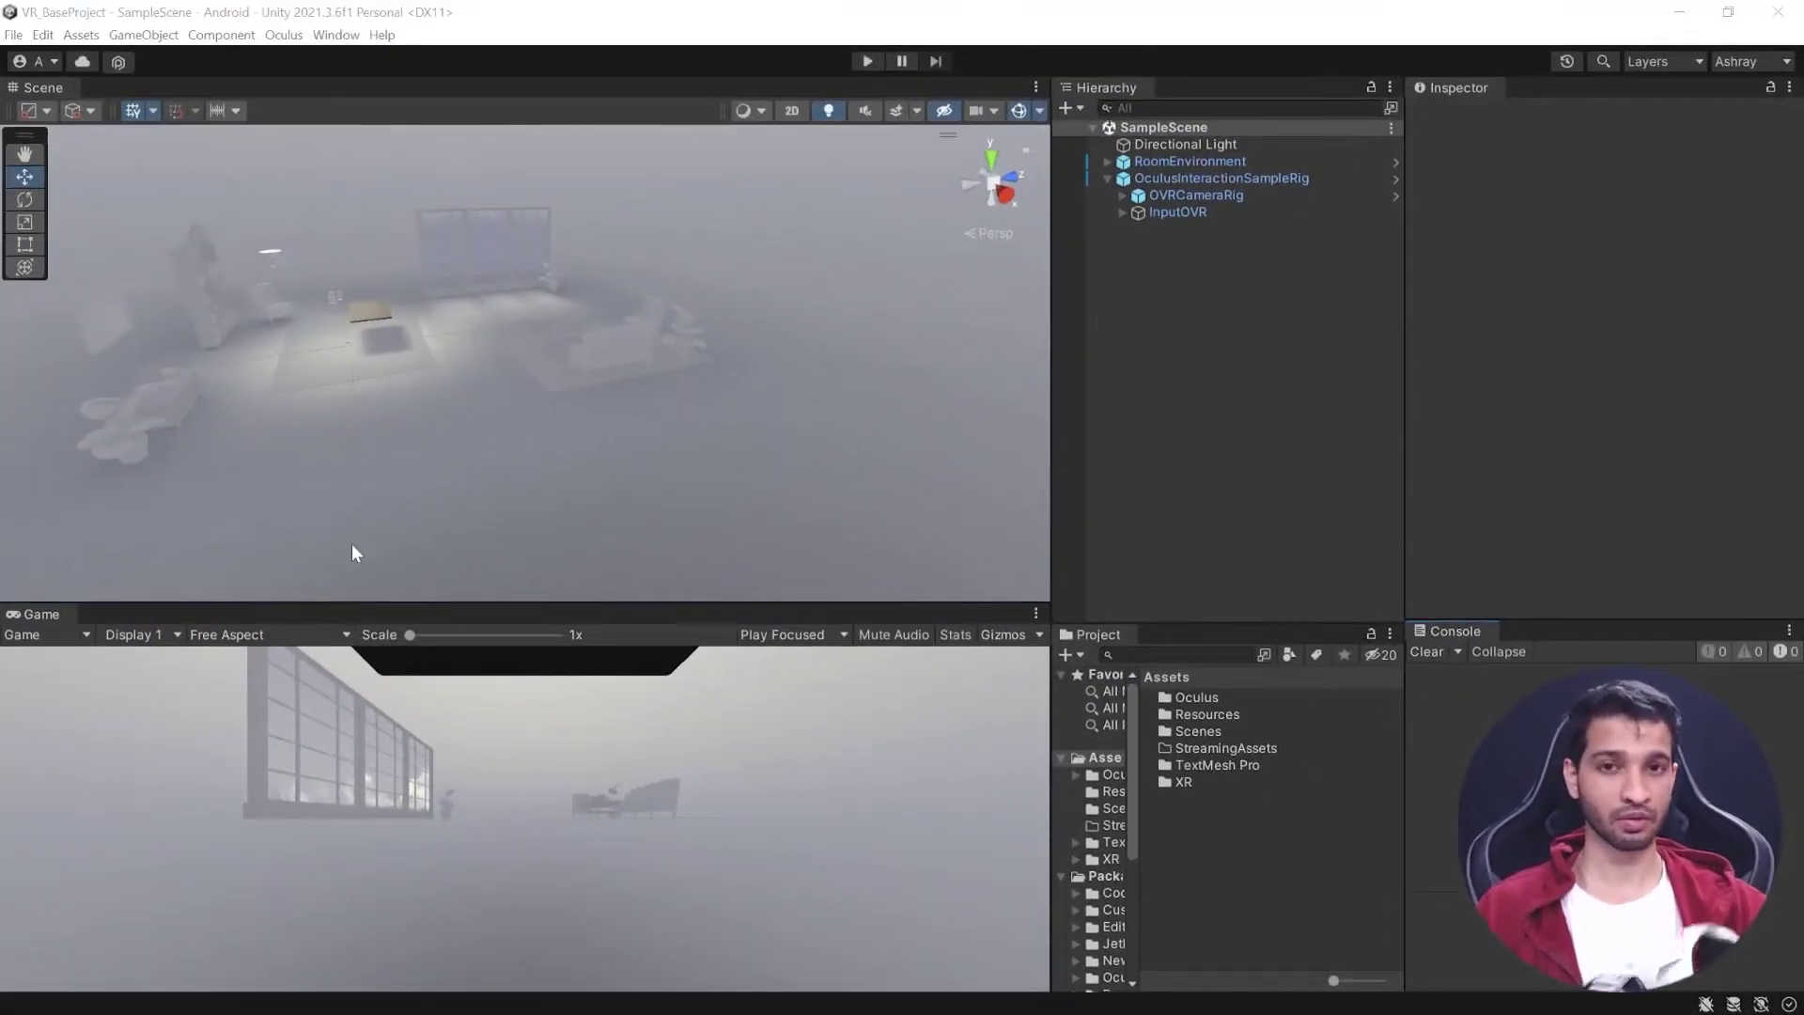
# Run the scene in Play mode to test the player rig, and stop it again.
pyautogui.click(865, 56)
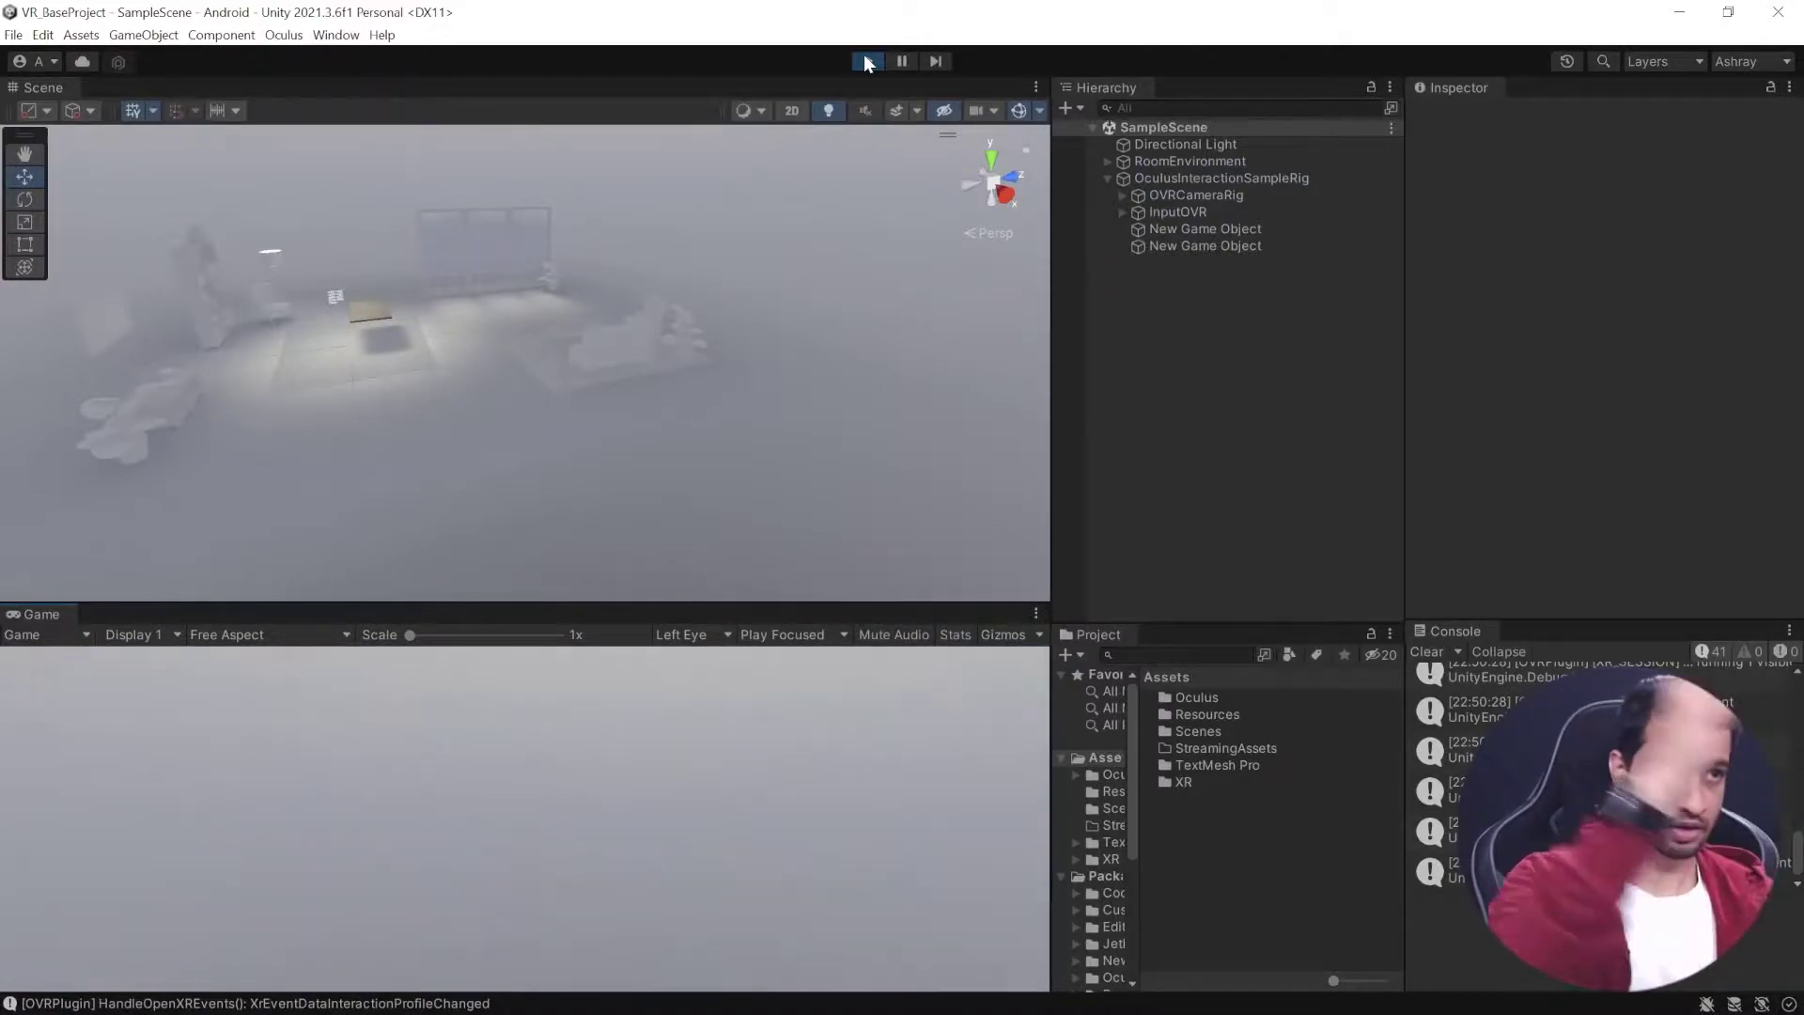
pyautogui.click(866, 61)
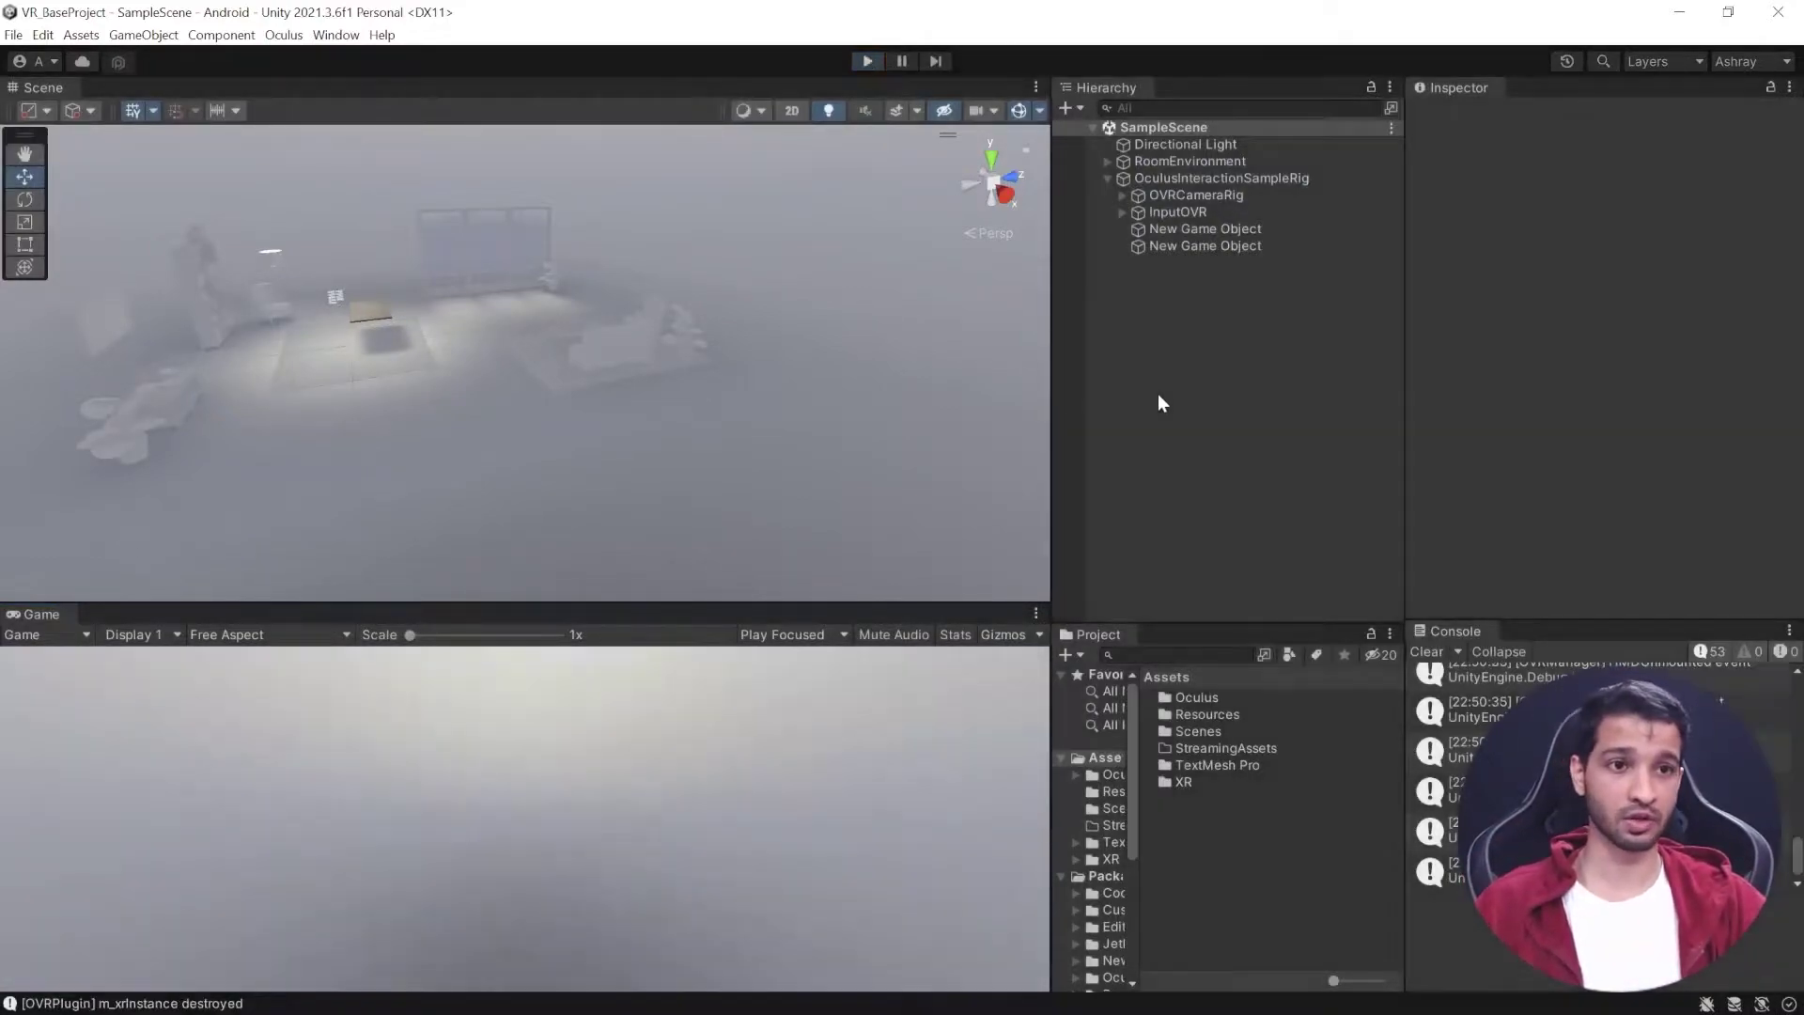
# Add a Box Collider to the Ground object of the room environment and save the scene.
pyautogui.click(476, 391)
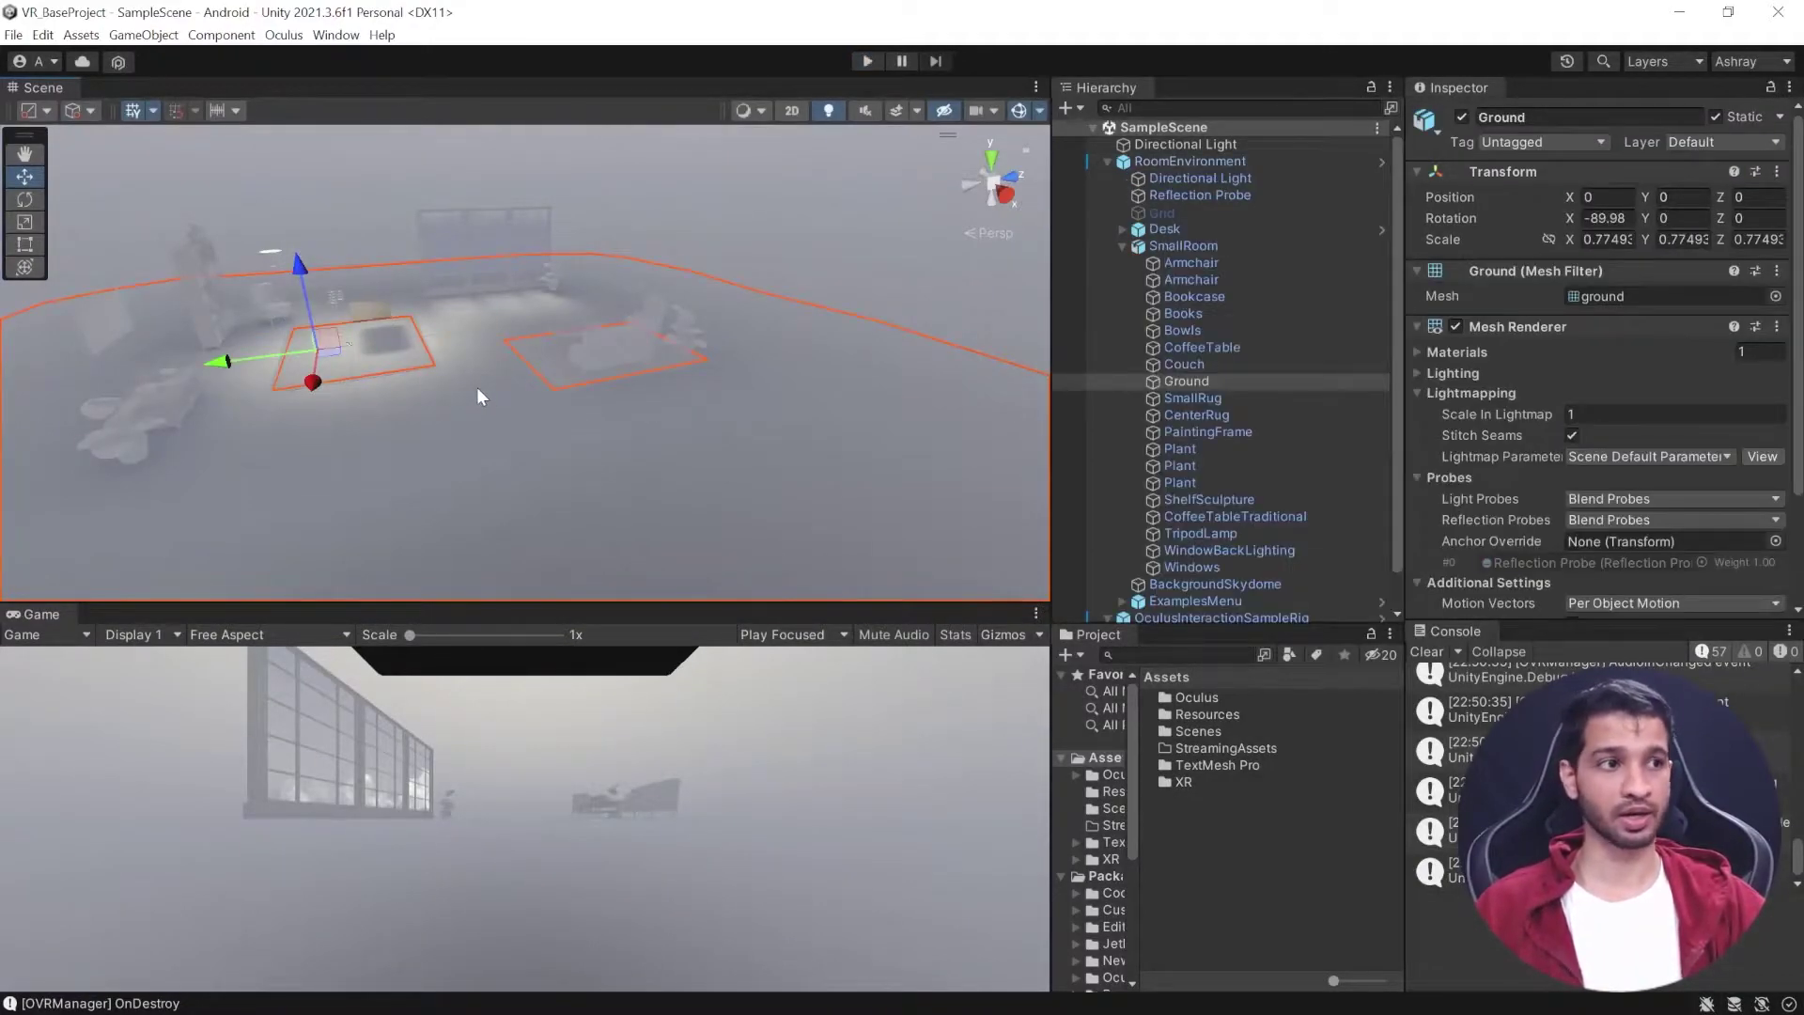
pyautogui.scroll(-3, 1691, 451)
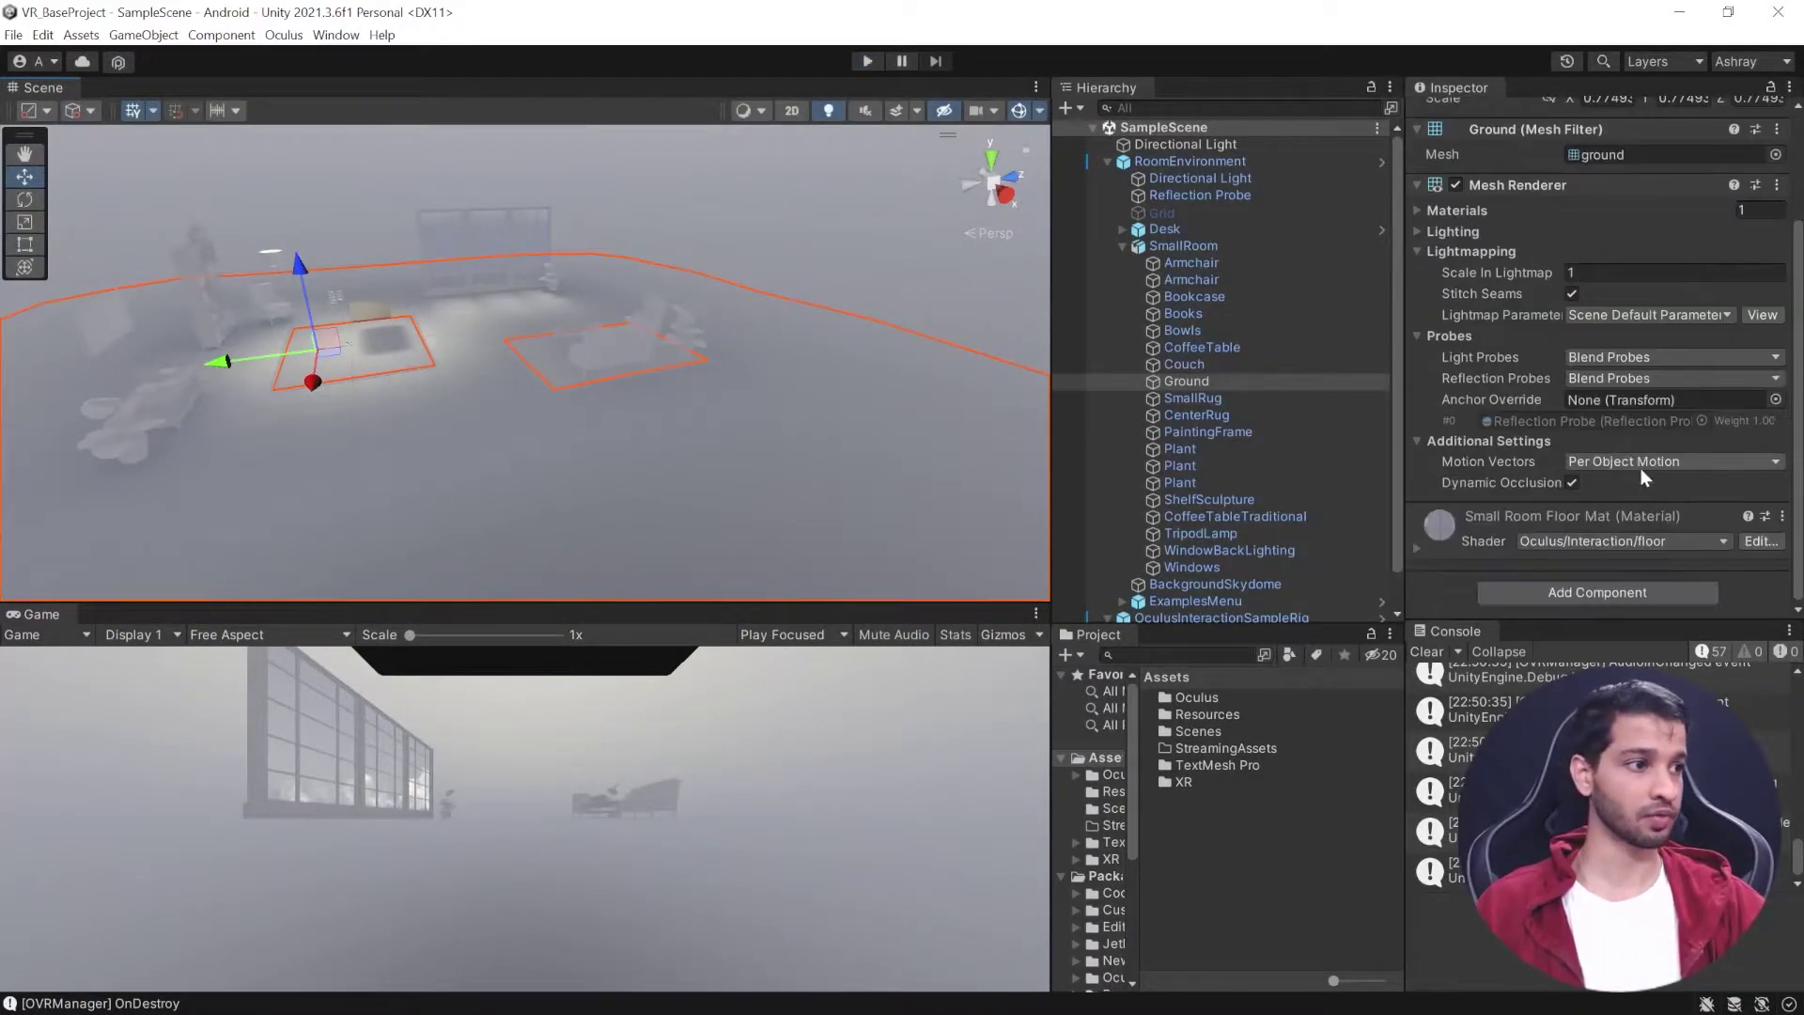
pyautogui.click(1553, 586)
pyautogui.write('x')
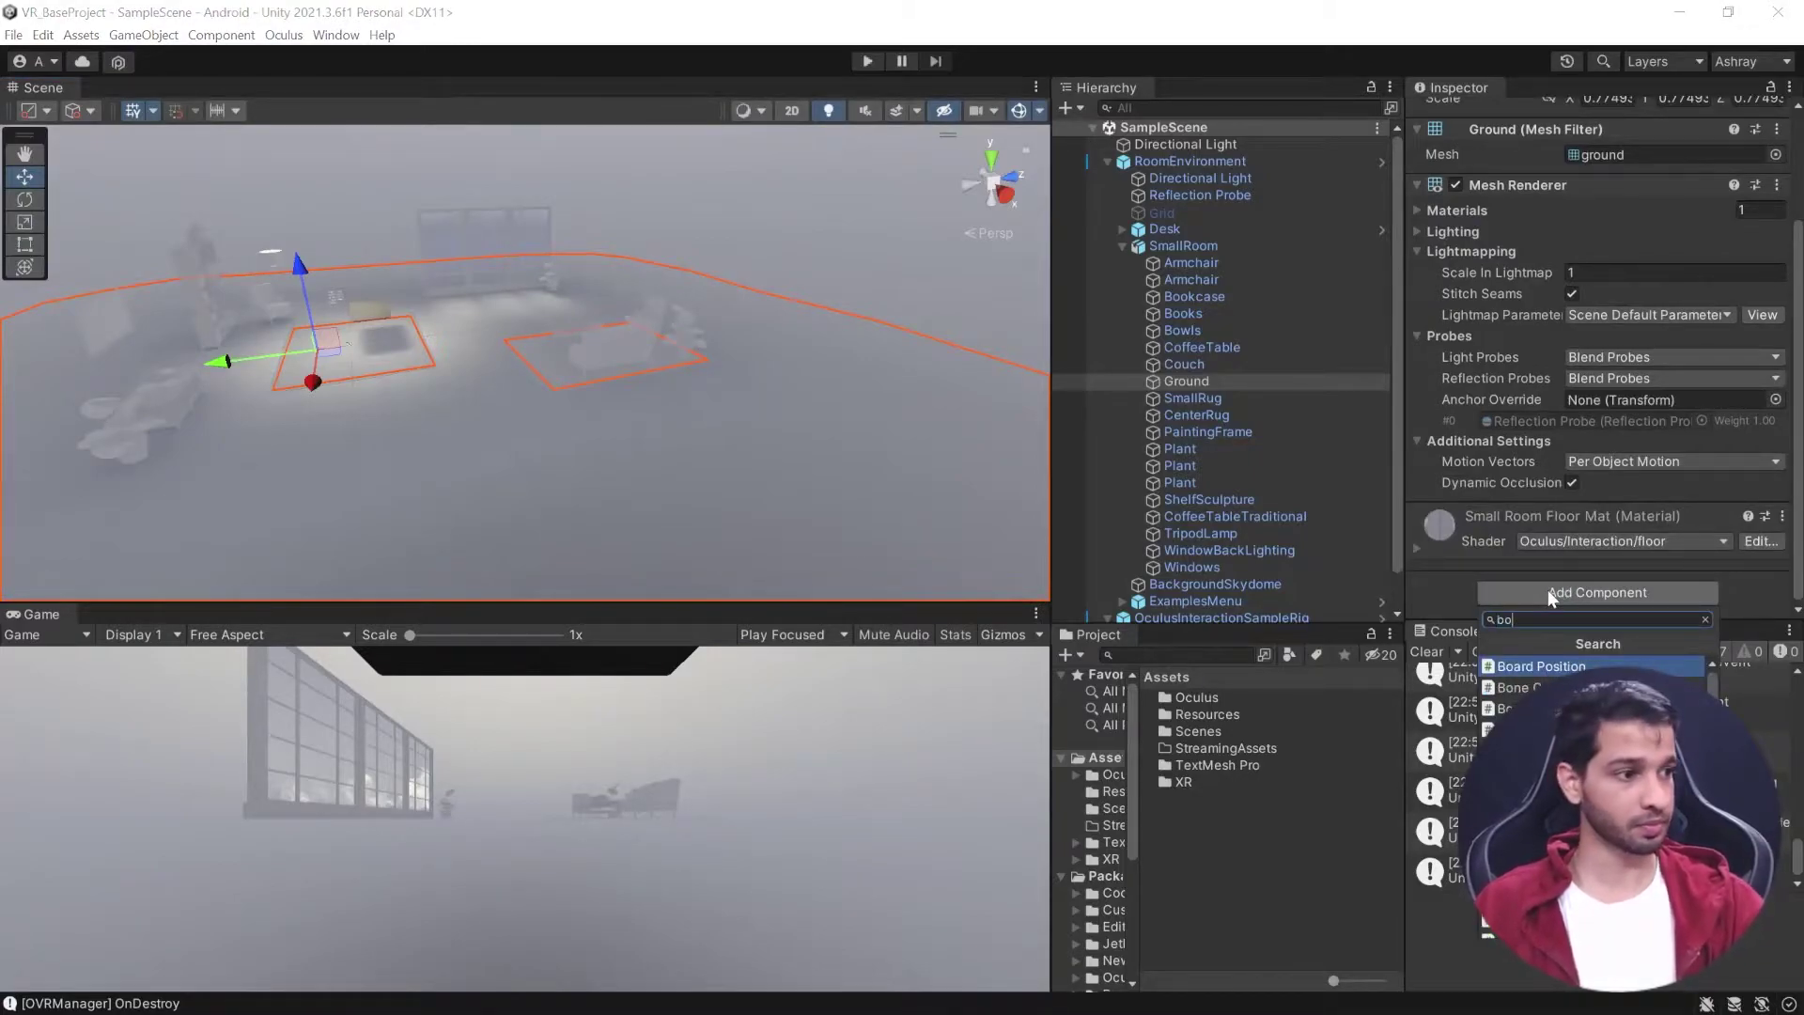
pyautogui.press('Return')
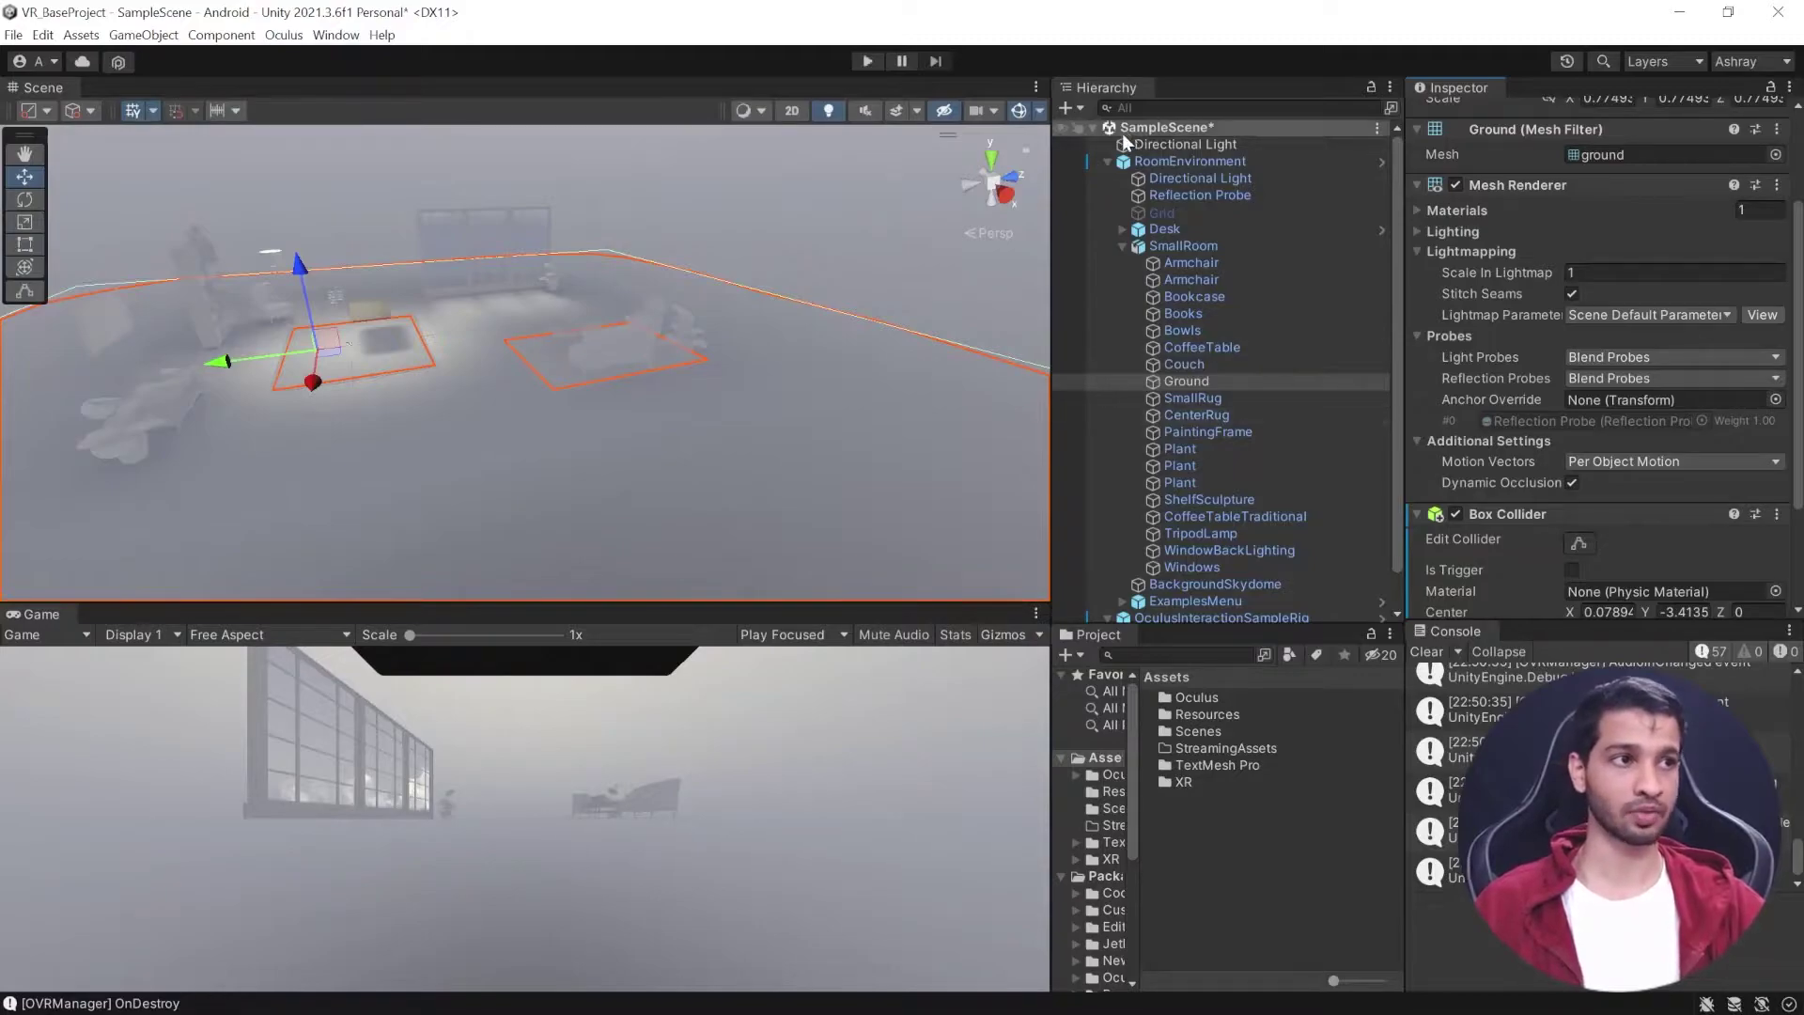
pyautogui.click(1108, 161)
pyautogui.click(1165, 415)
pyautogui.hotkey('ctrl', 's')
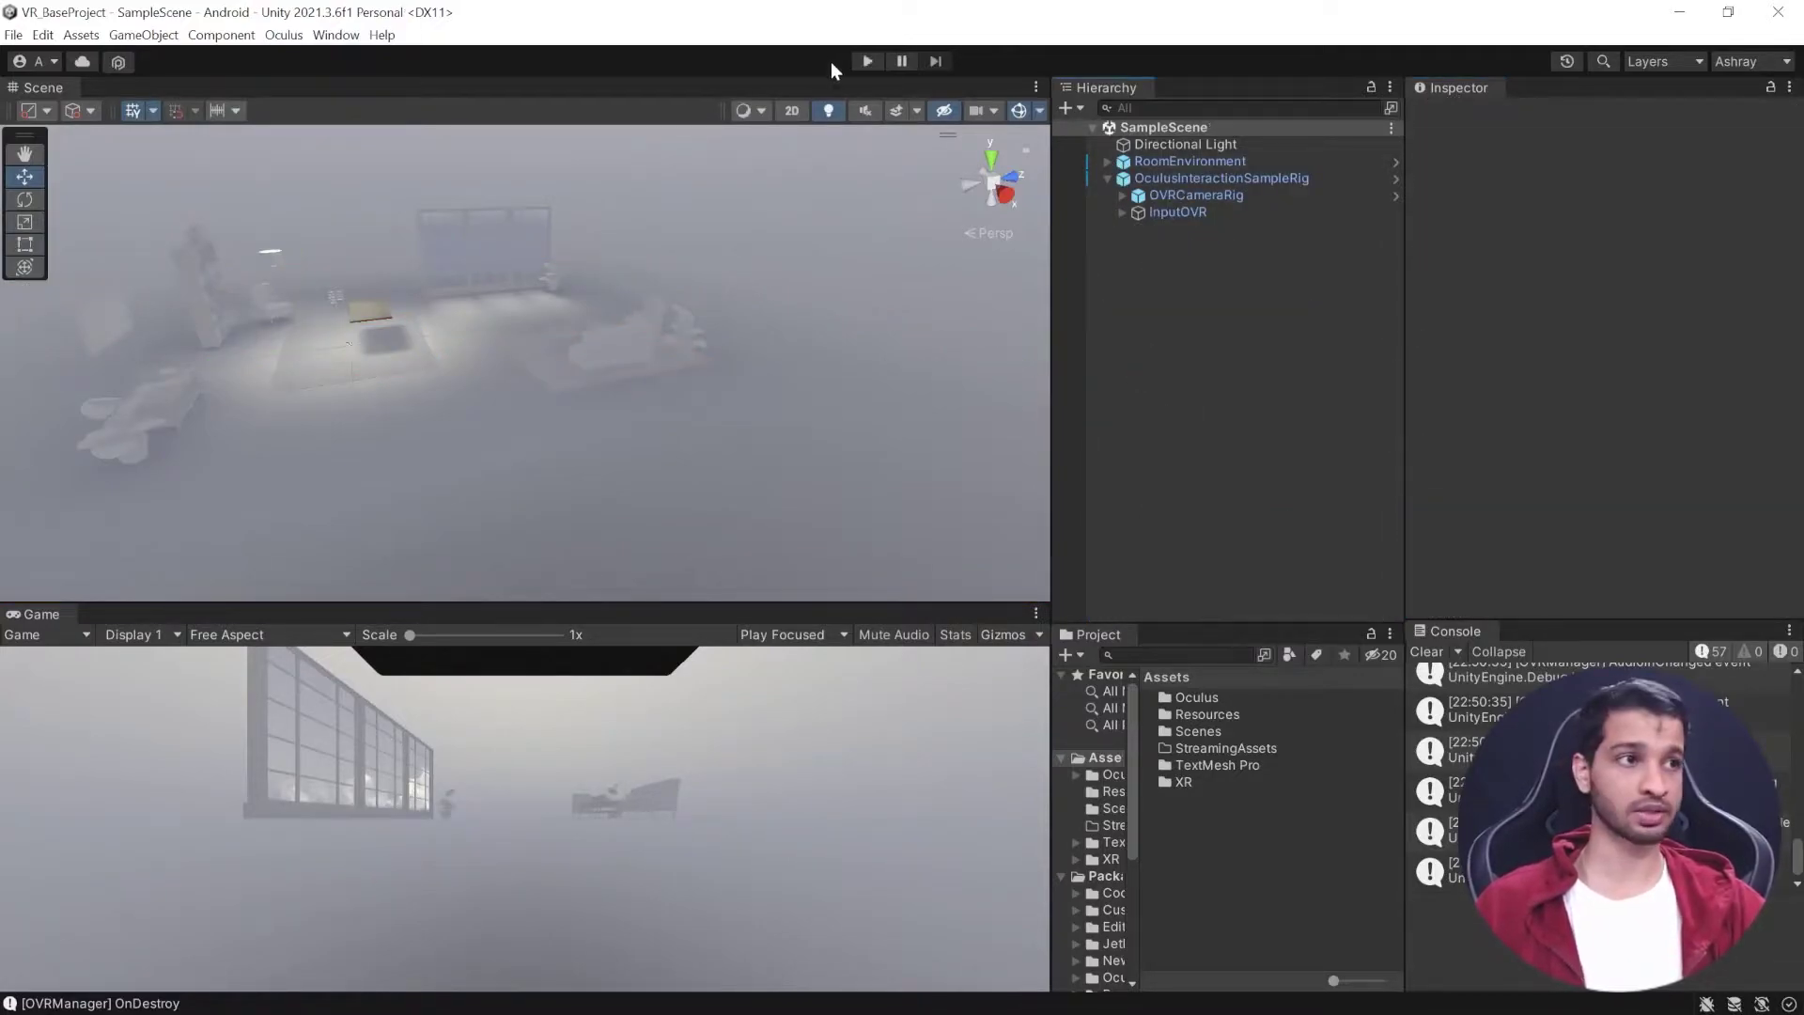
# Run the scene, try a Speed of 10 in the rig's Simple Capsule With Stick Movement script, and stop Play mode.
pyautogui.click(869, 62)
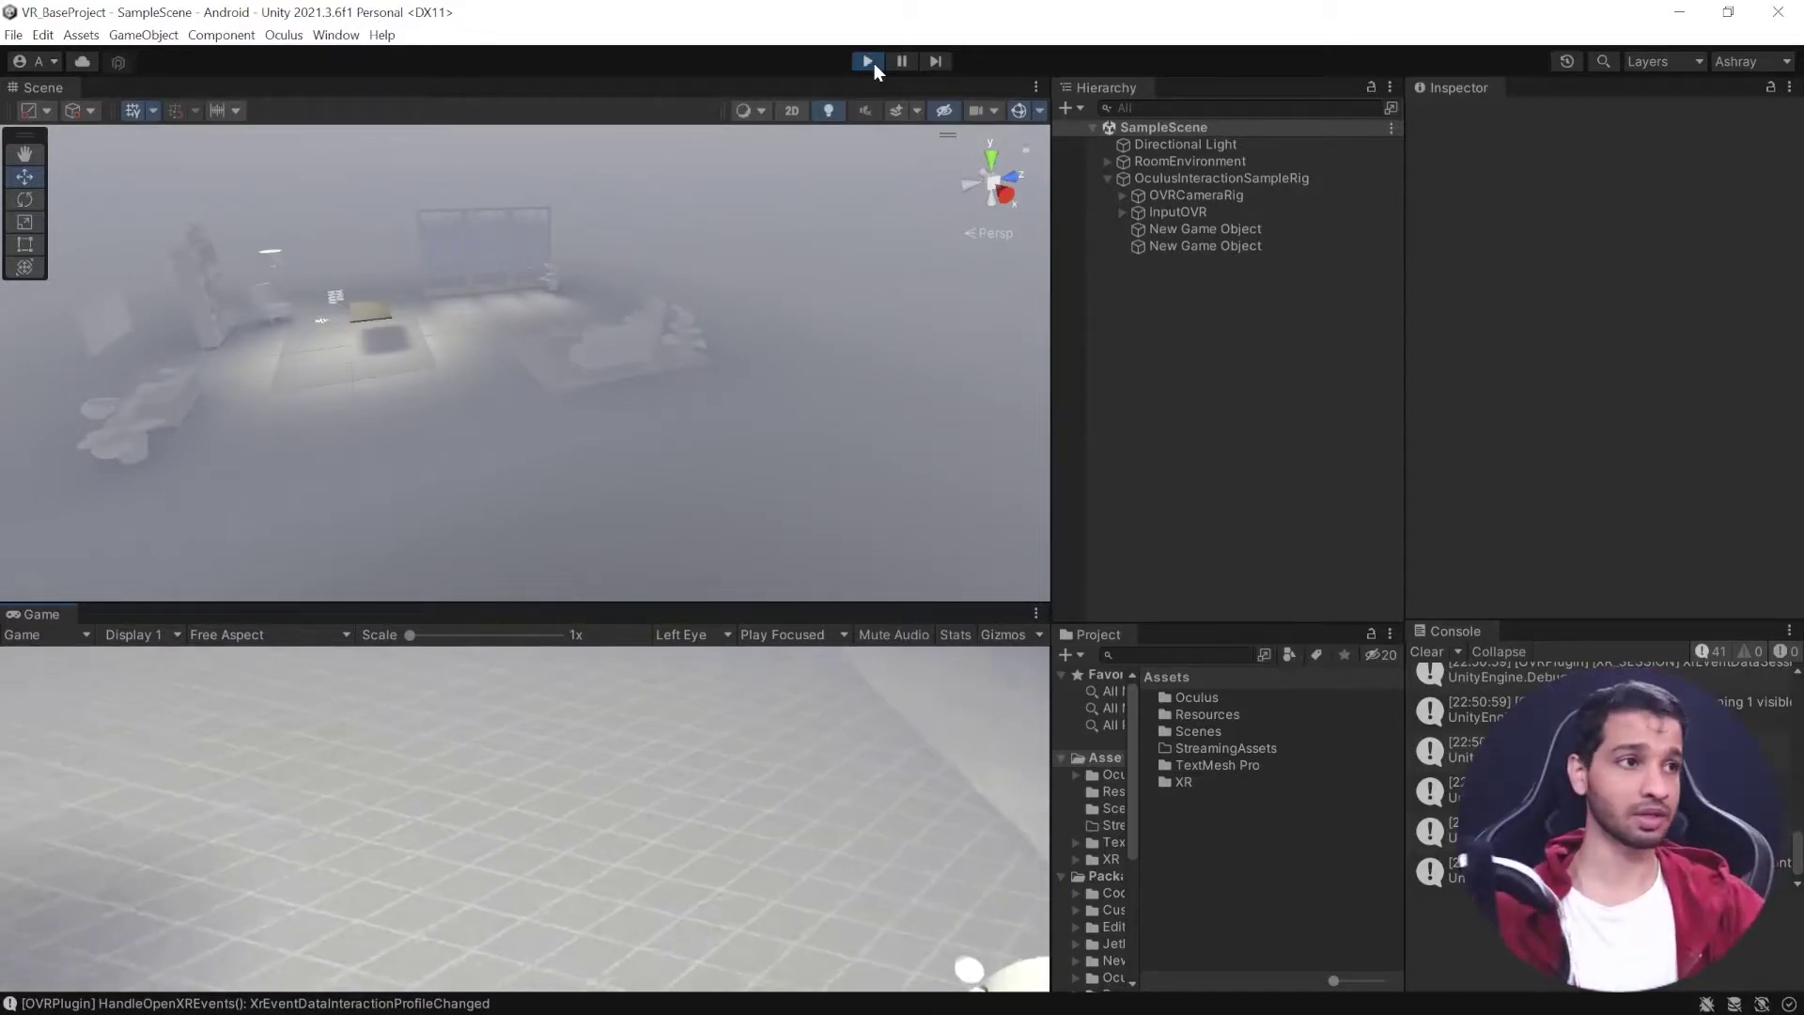
pyautogui.click(1220, 180)
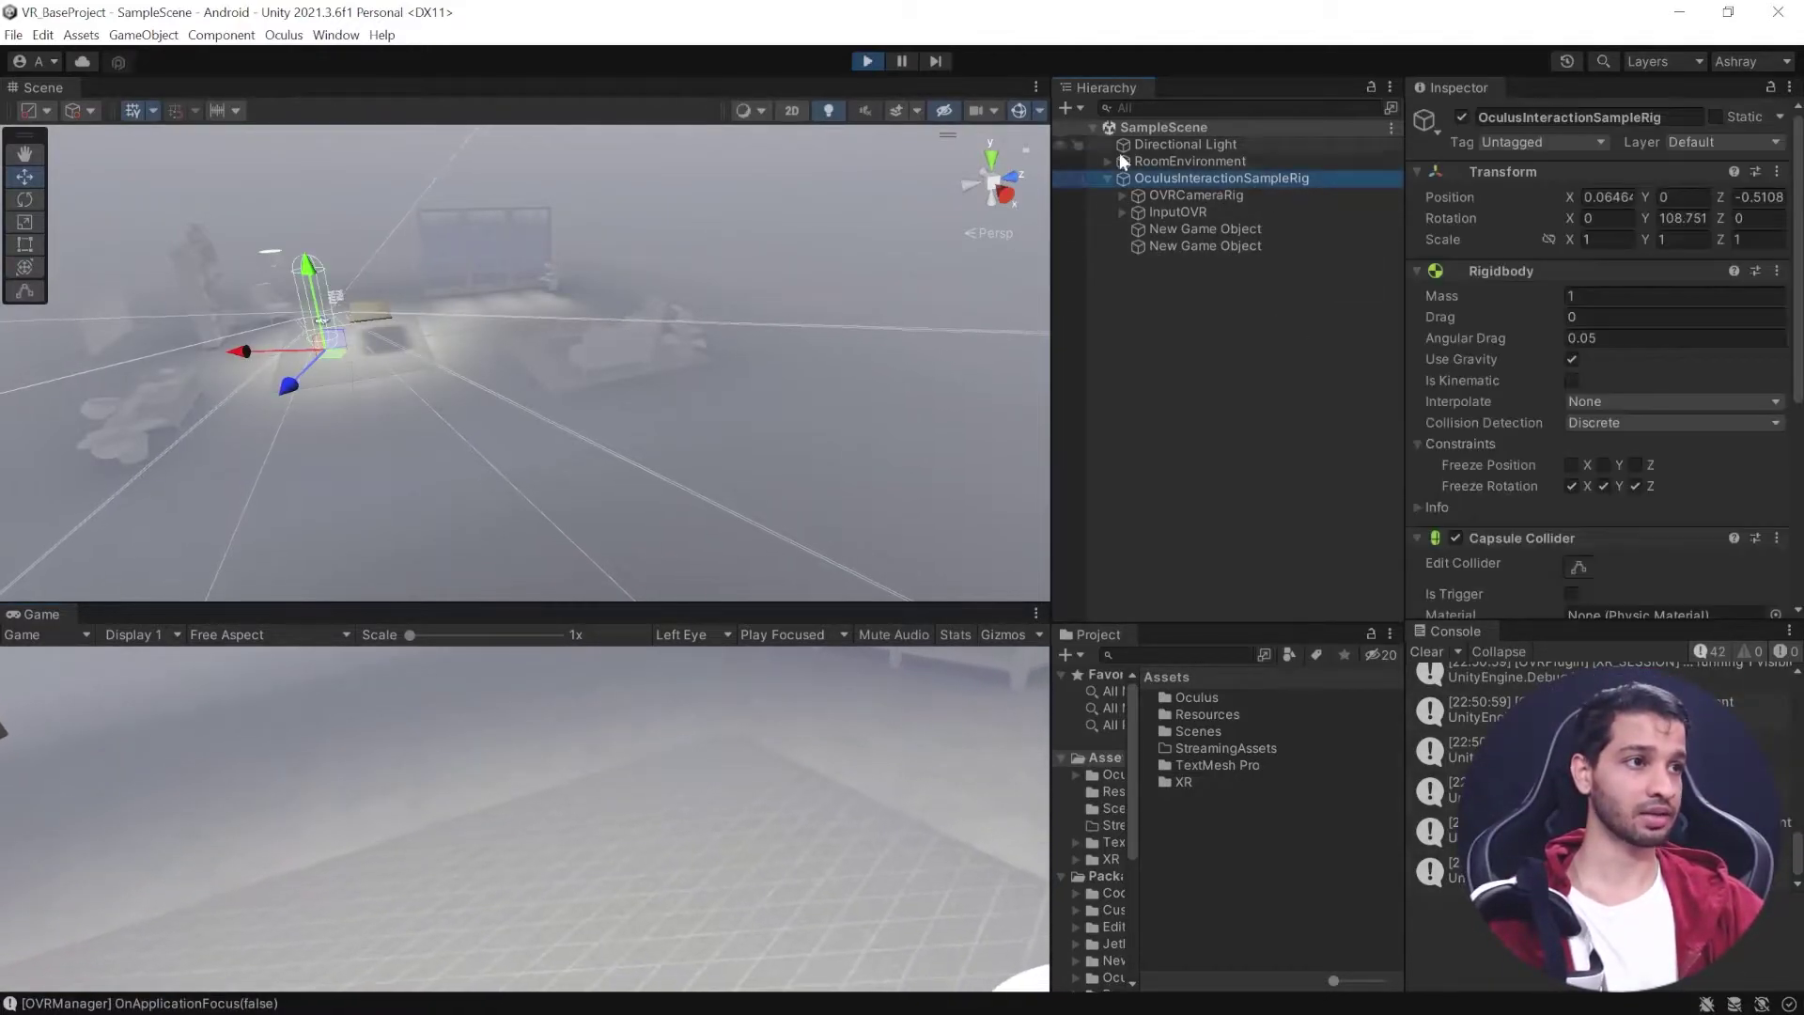
pyautogui.scroll(-5, 1518, 319)
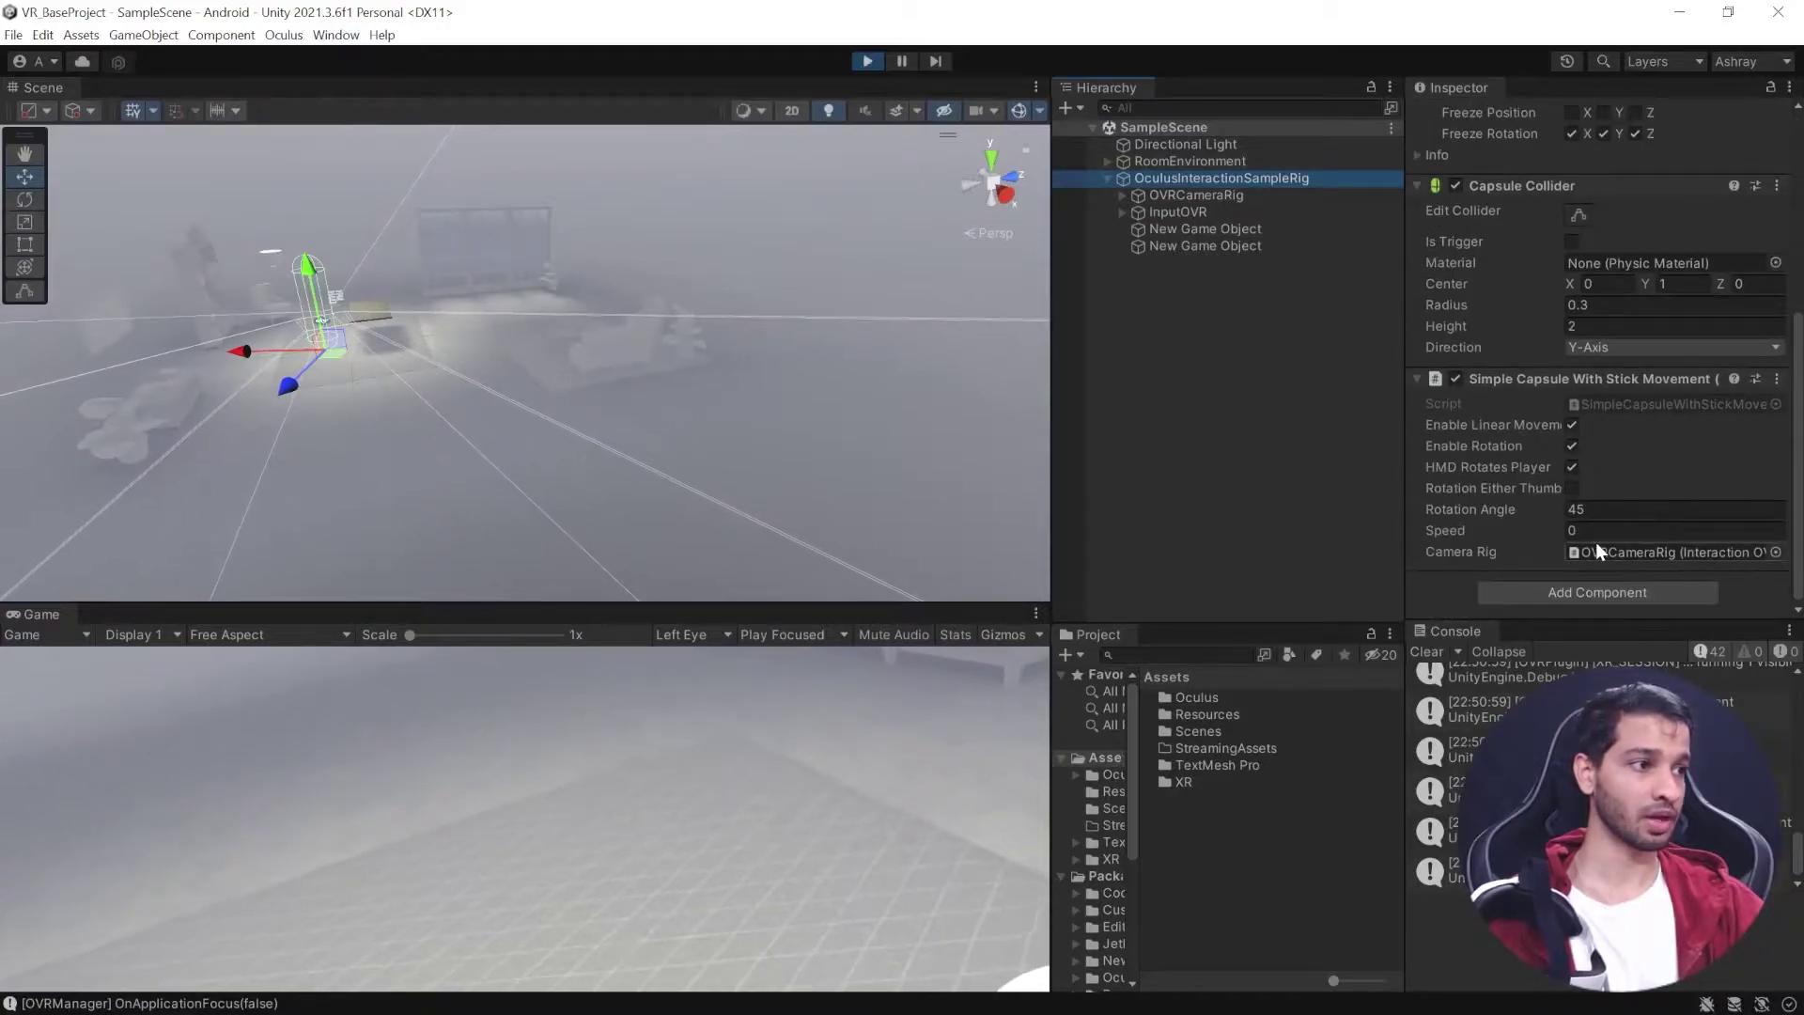
pyautogui.write('10')
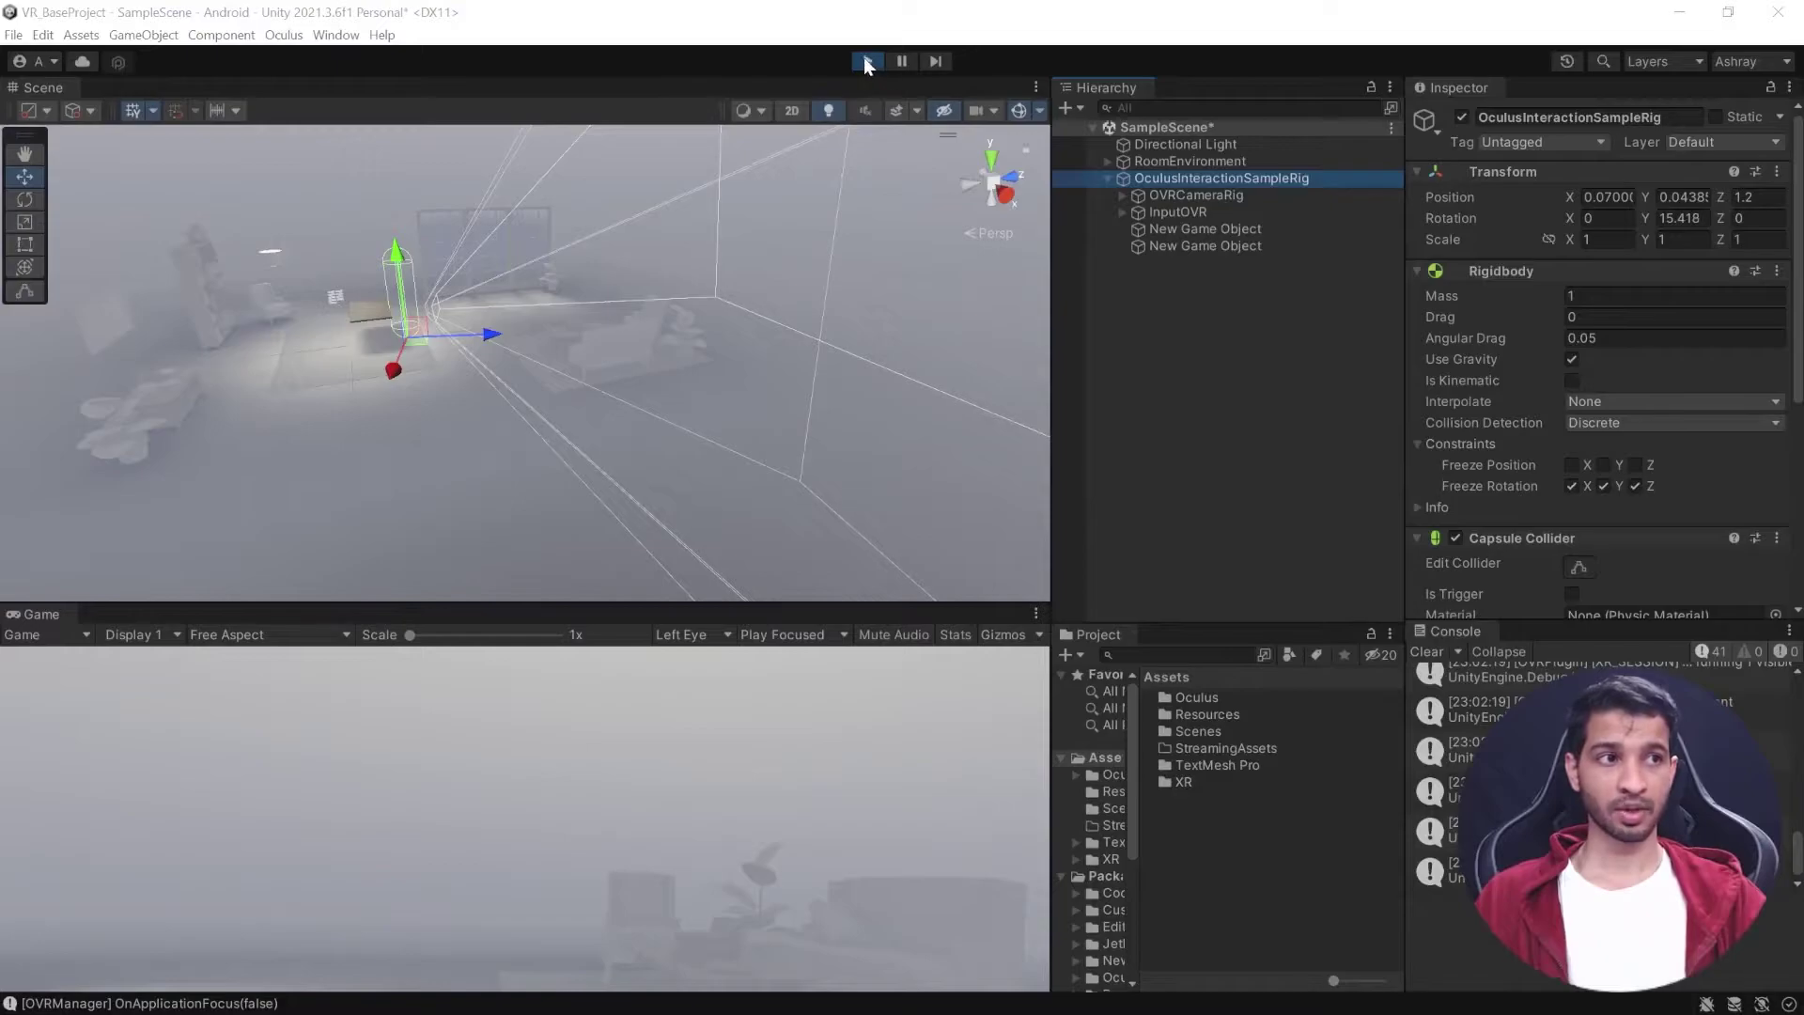
pyautogui.click(865, 62)
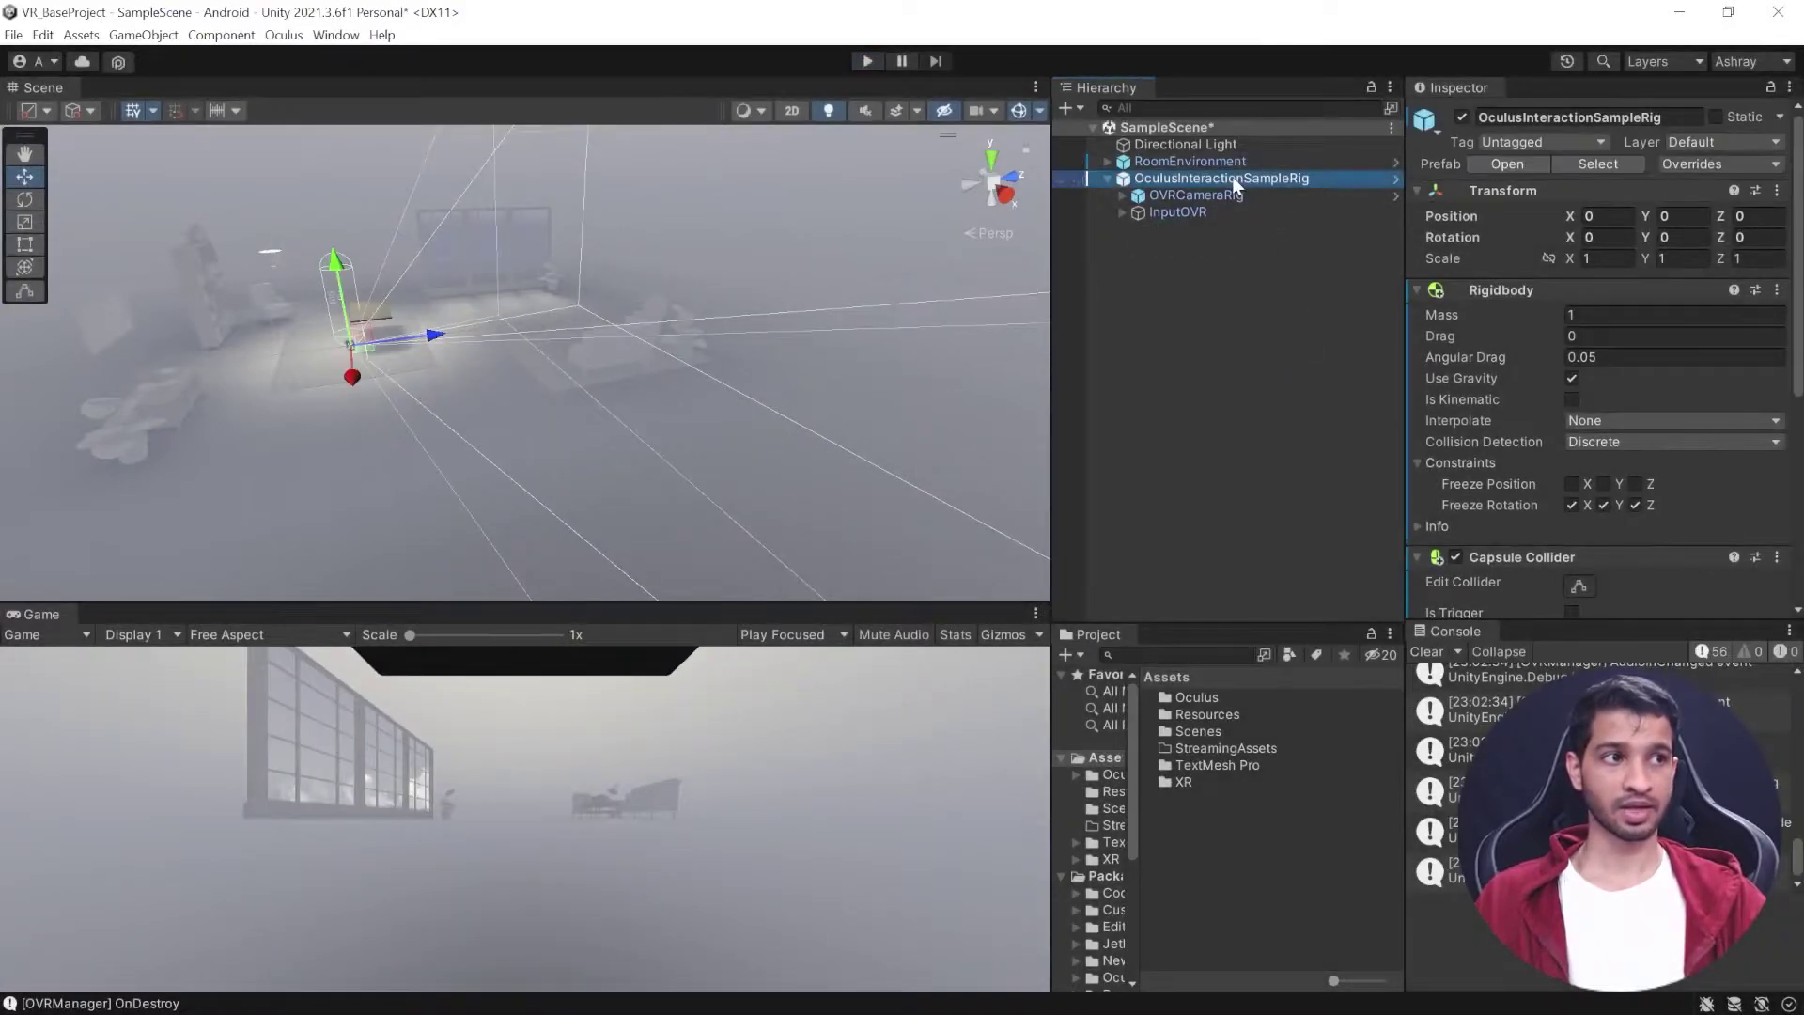
# Change the Speed of the Simple Capsule With Stick Movement script on OculusInteractionSampleRig outside Play mode.
pyautogui.scroll(-8, 1555, 532)
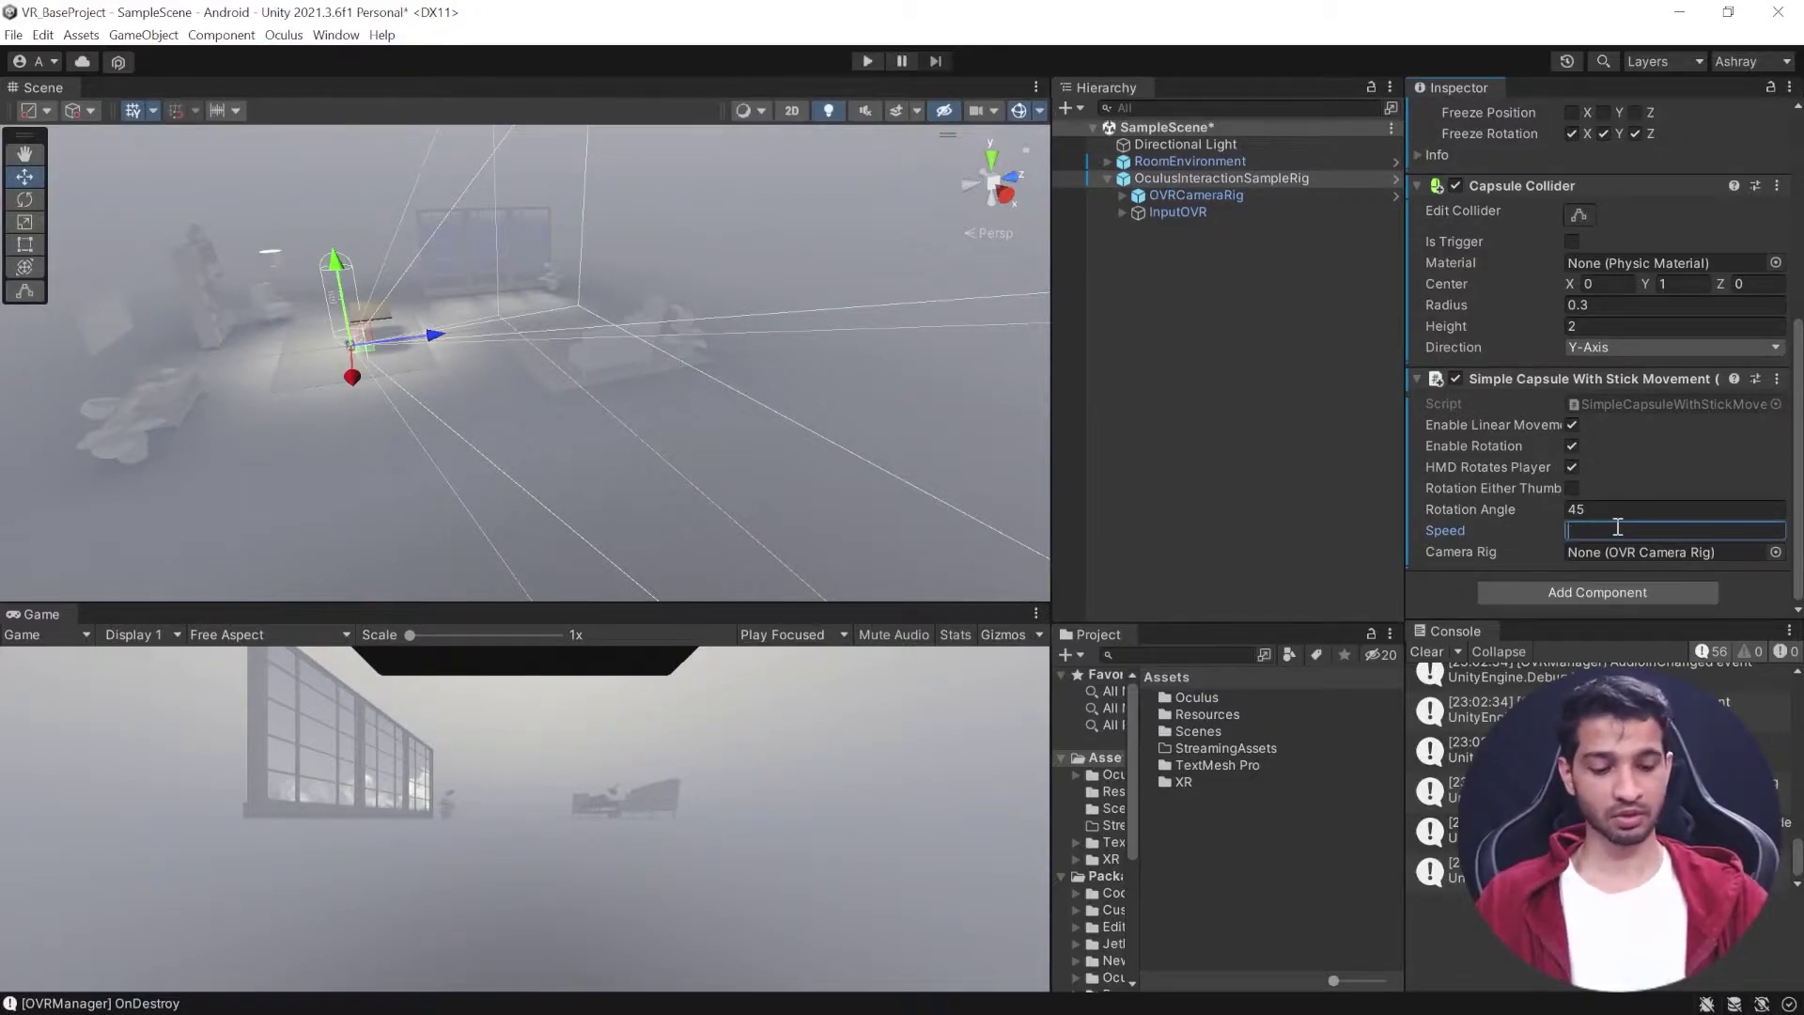
pyautogui.click(1231, 286)
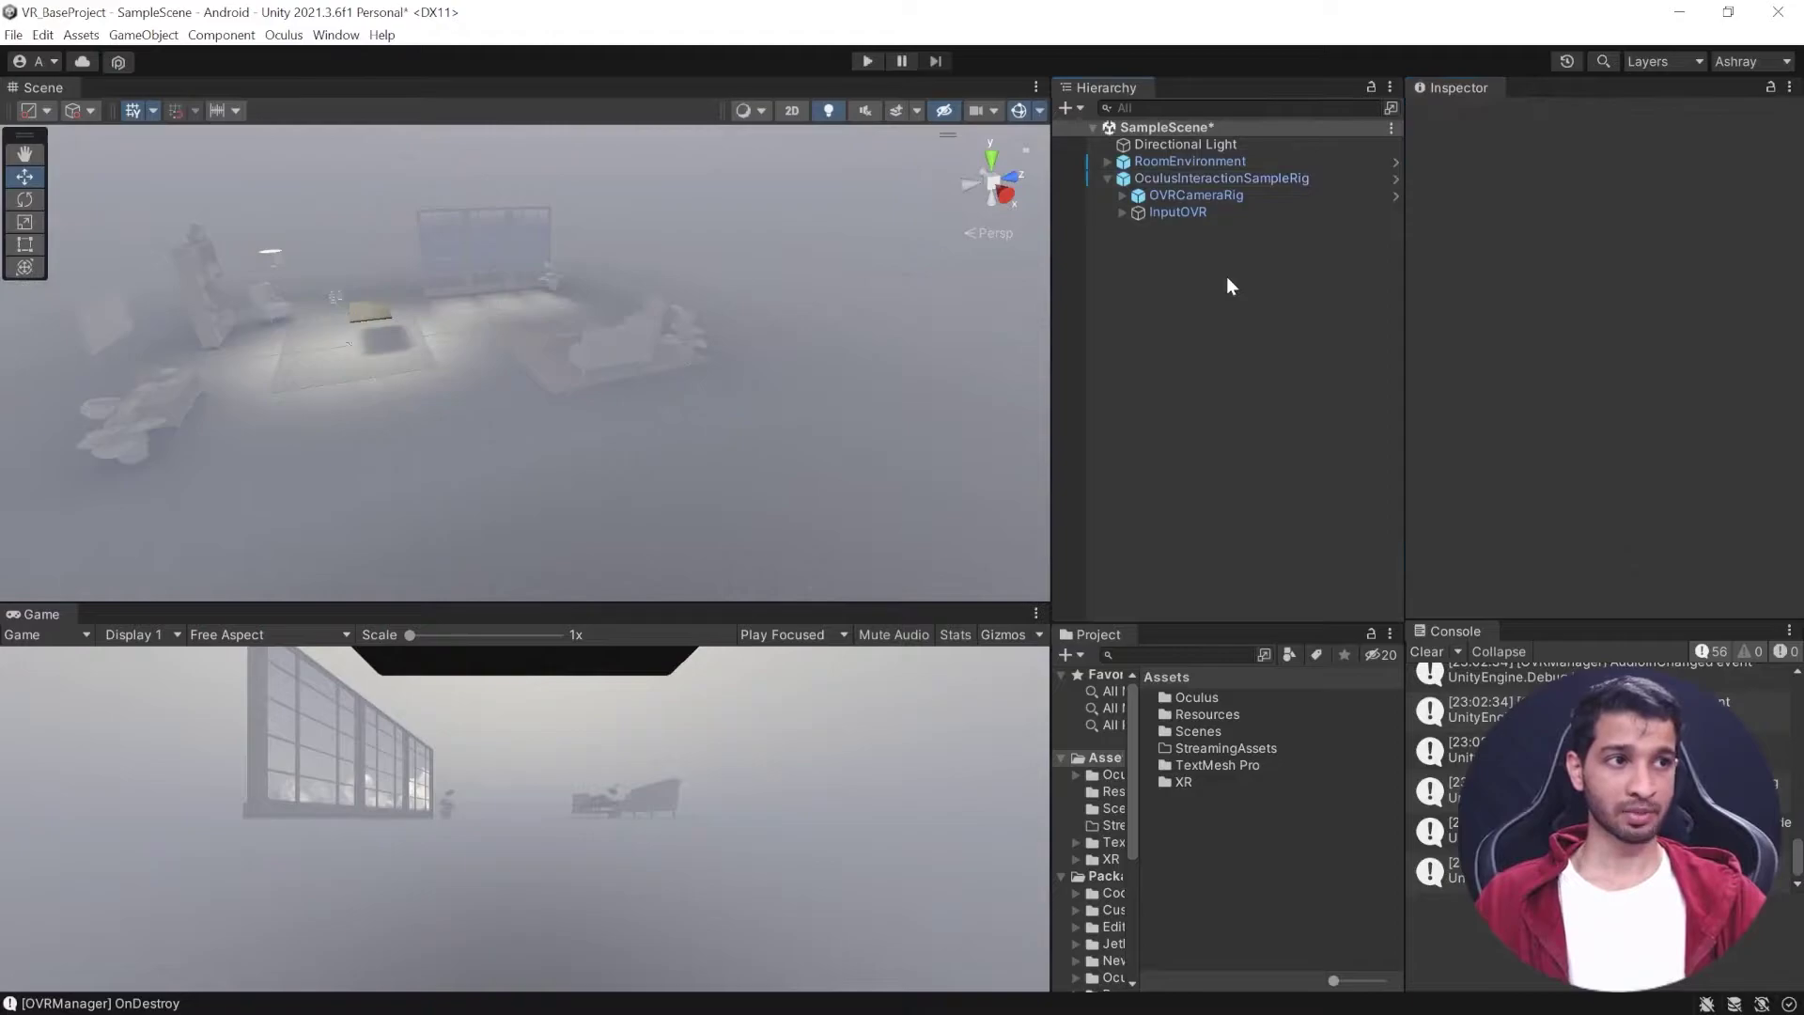
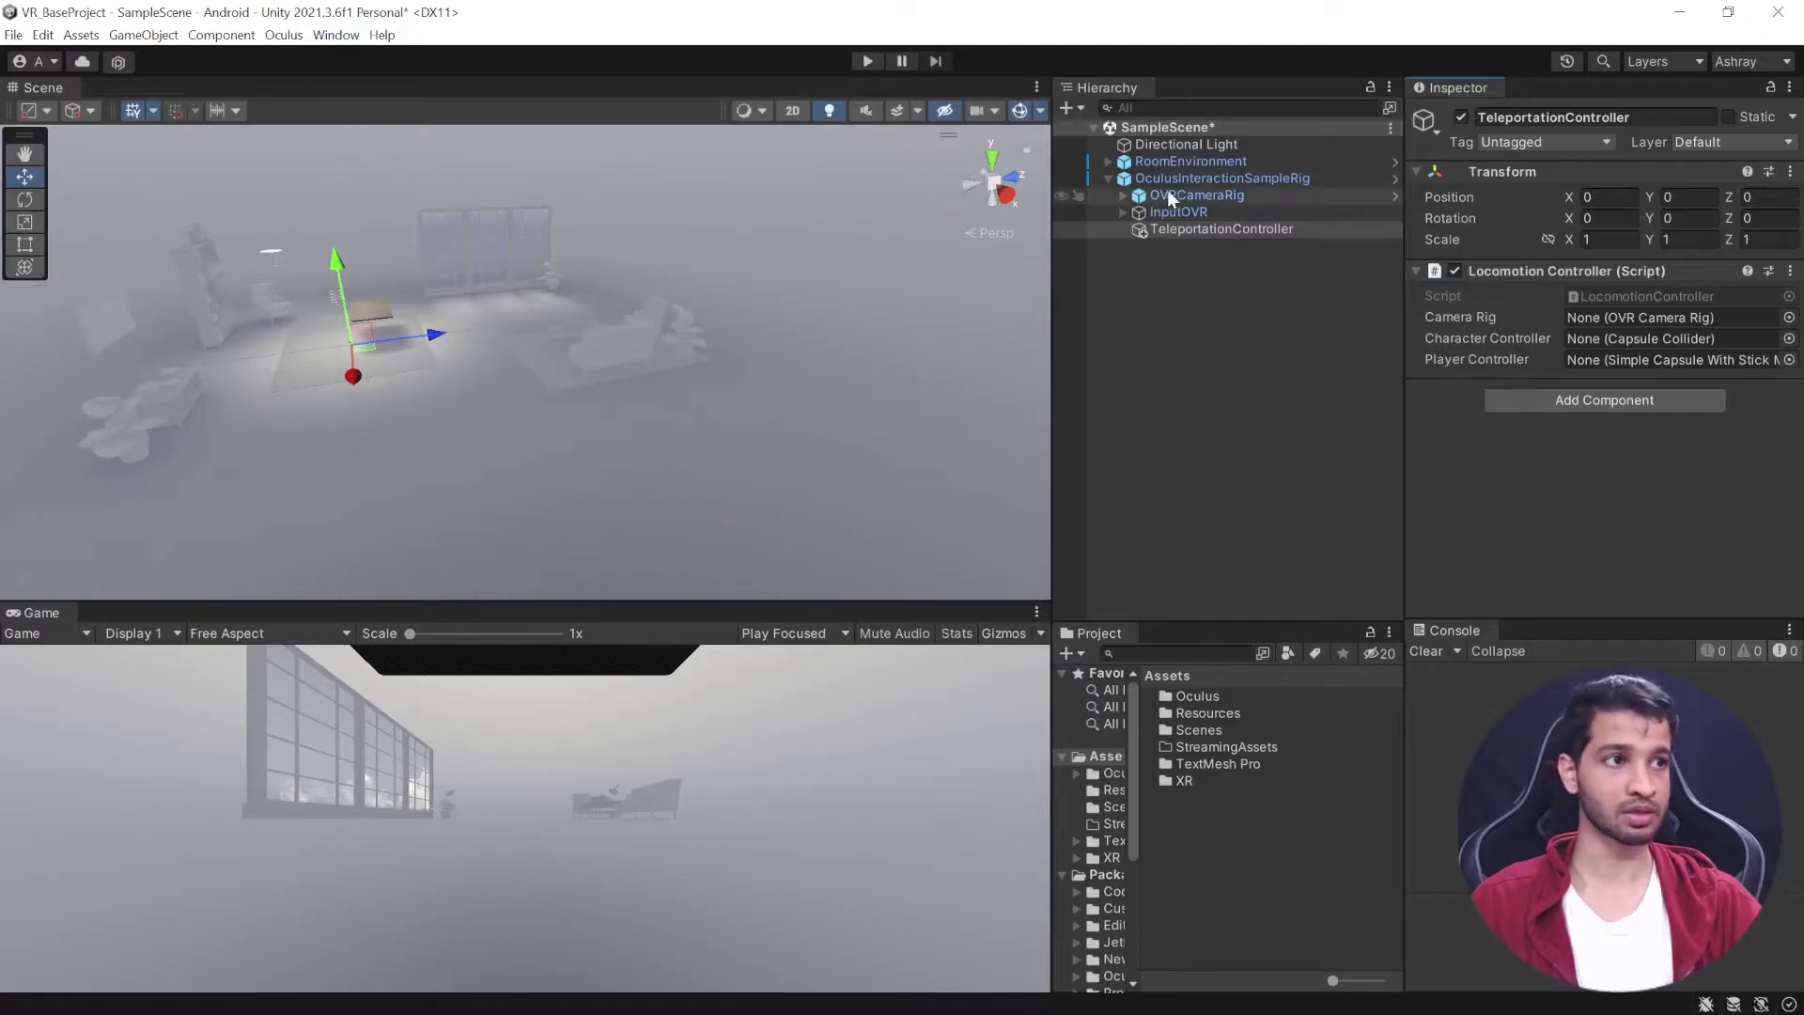
# In TeleportationController's Locomotion Controller, assign OVRCameraRig as Camera Rig and OculusInteractionSampleRig as both Character Controller and Player Controller.
pyautogui.moveTo(1182, 192); pyautogui.dragTo(1611, 319)
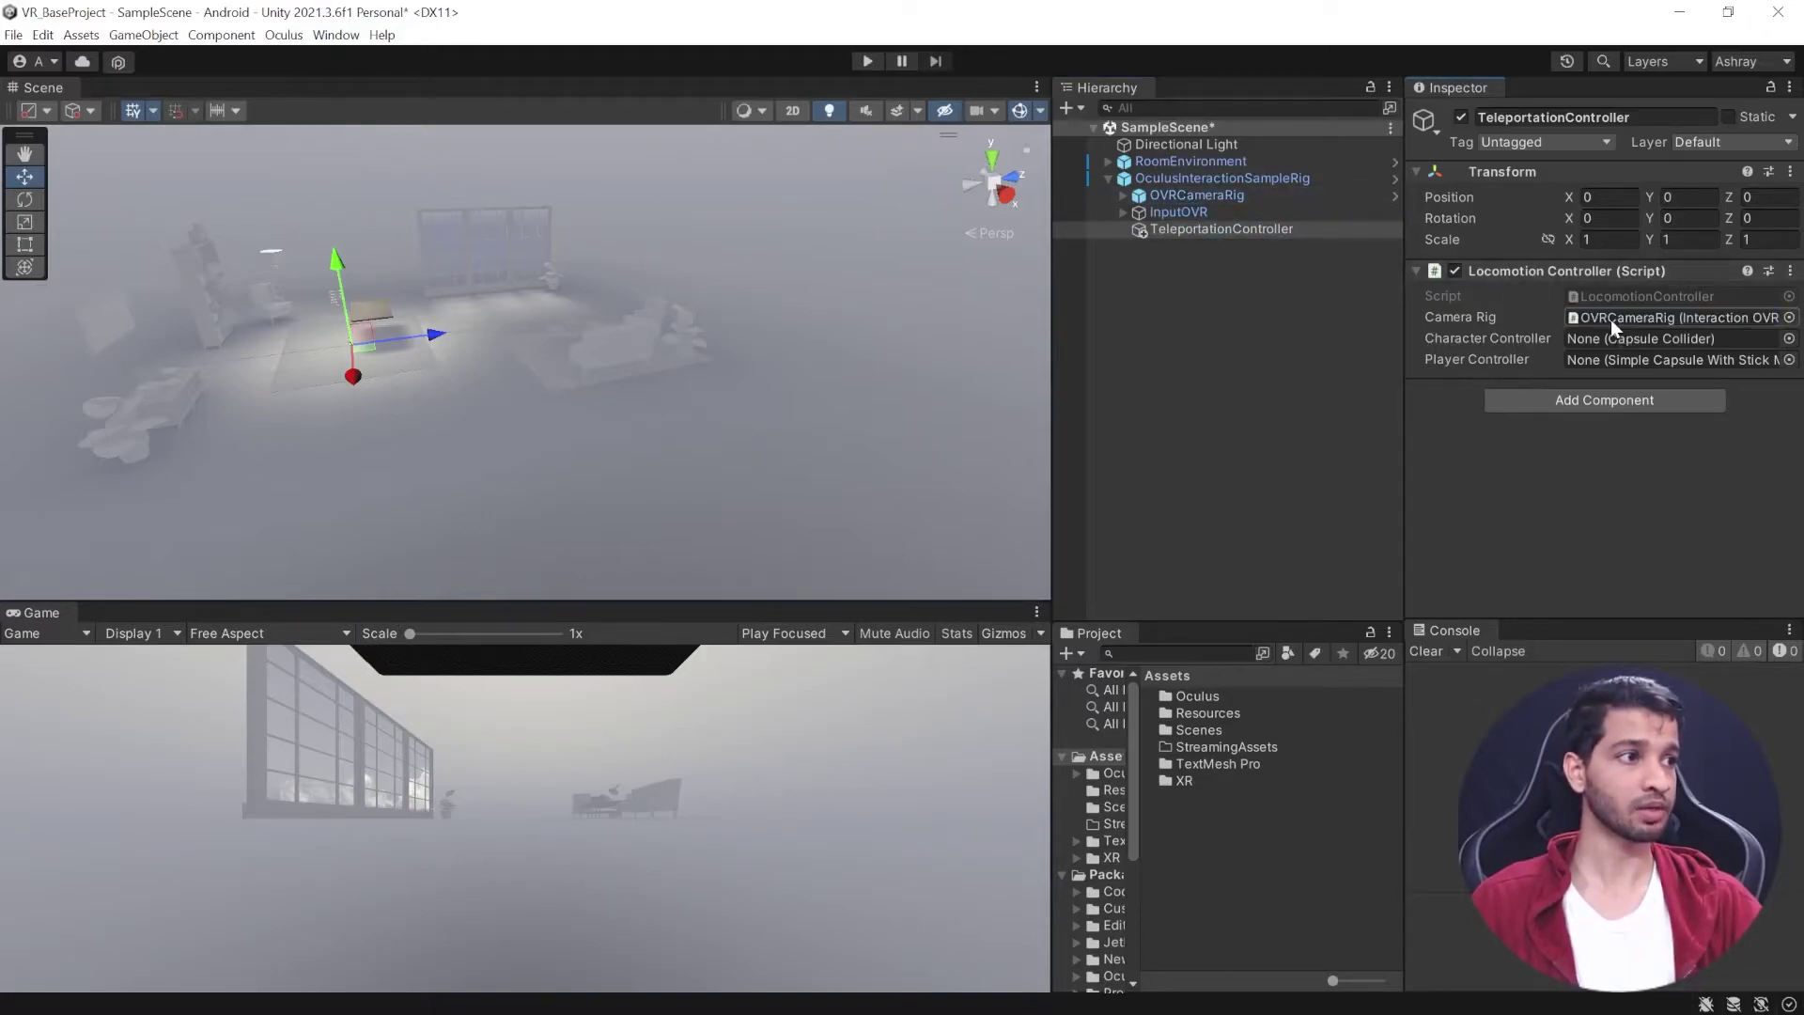
pyautogui.moveTo(1195, 178); pyautogui.dragTo(1613, 346)
pyautogui.moveTo(1214, 177); pyautogui.dragTo(1624, 361)
# Add a Locomotion Teleport component to TeleportationController.
pyautogui.click(1544, 400)
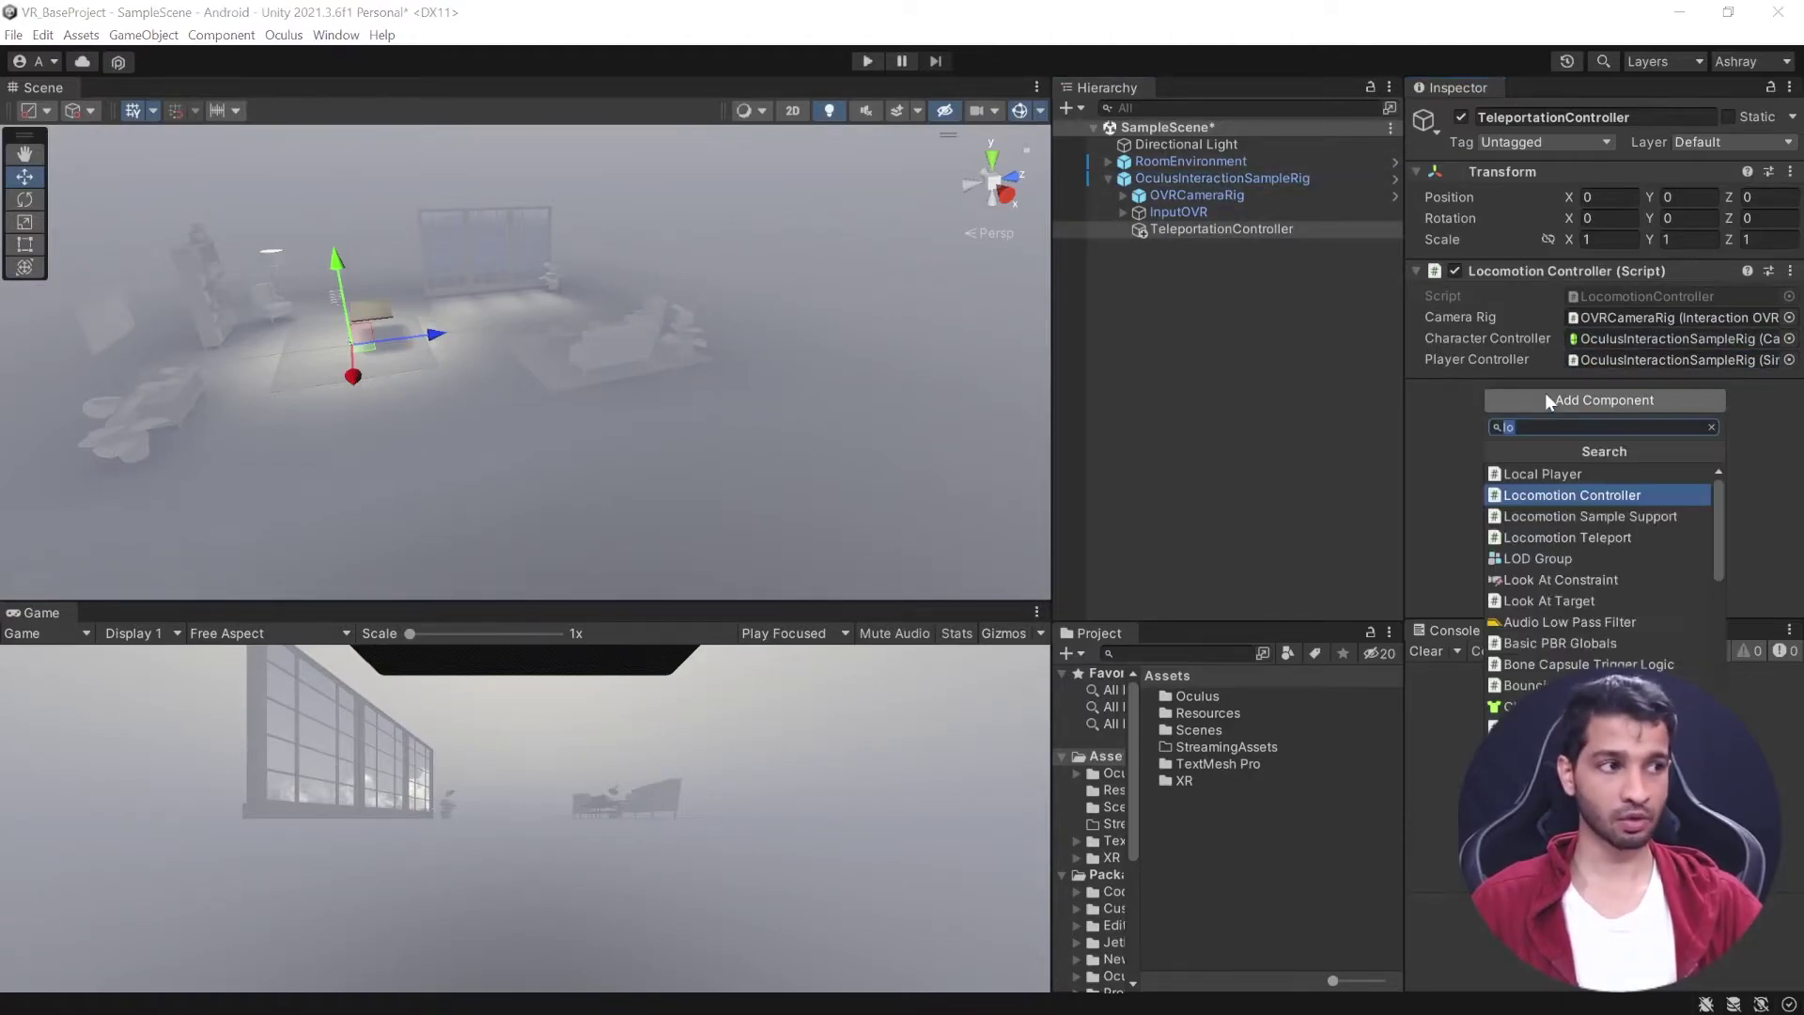
pyautogui.press('Down')
pyautogui.press('Down')
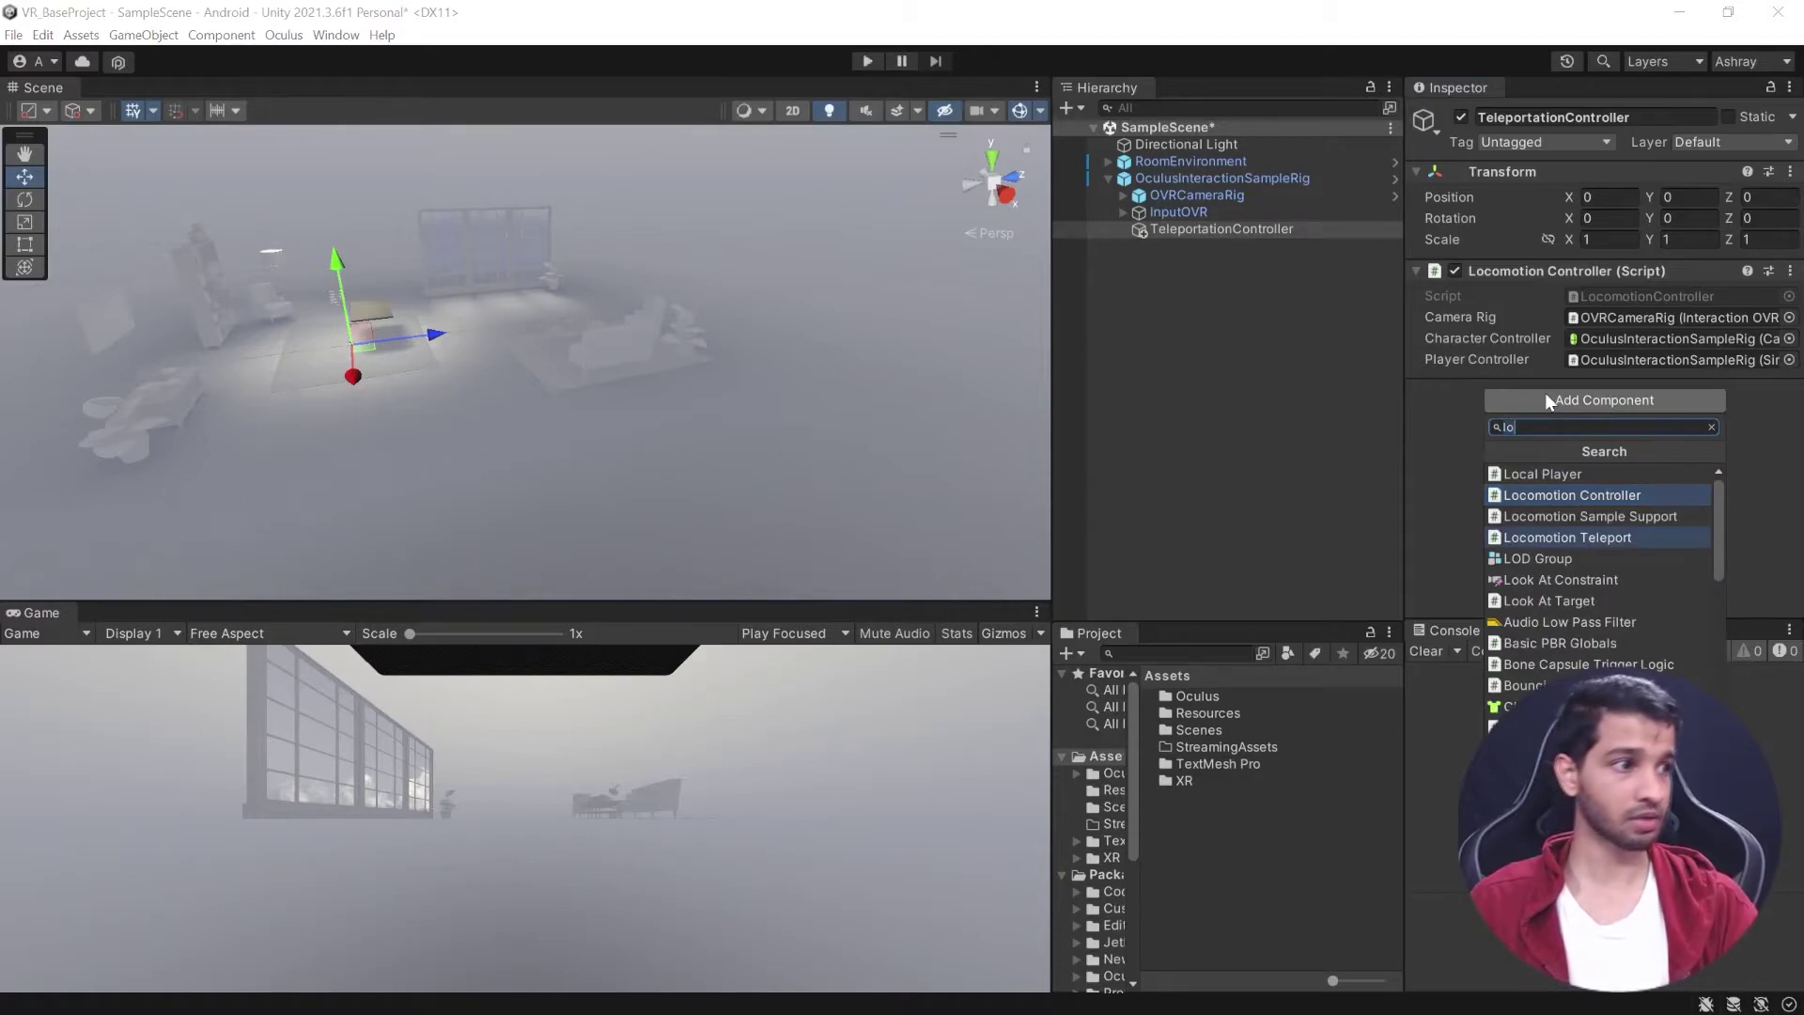
pyautogui.press('Return')
pyautogui.scroll(-3, 1587, 405)
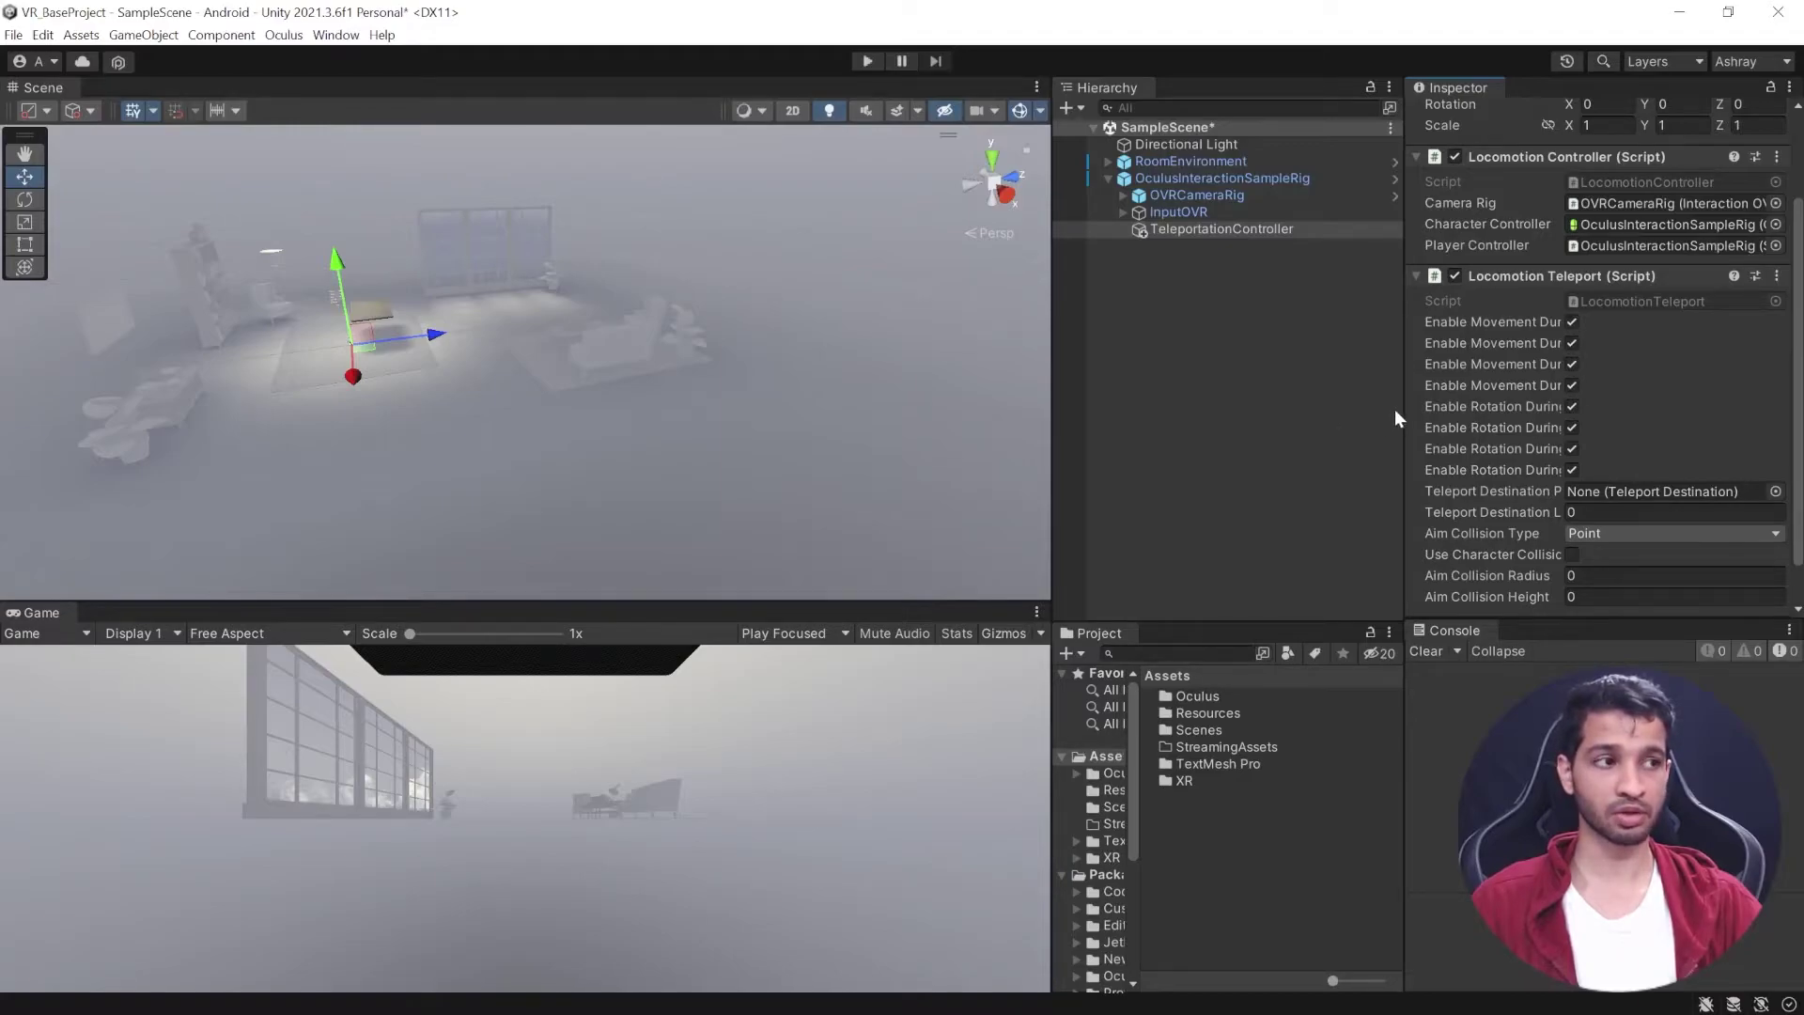
# In Locomotion Teleport, disable both movement and rotation during Aim and during Pre Teleport.
pyautogui.moveTo(1403, 410); pyautogui.dragTo(1226, 404)
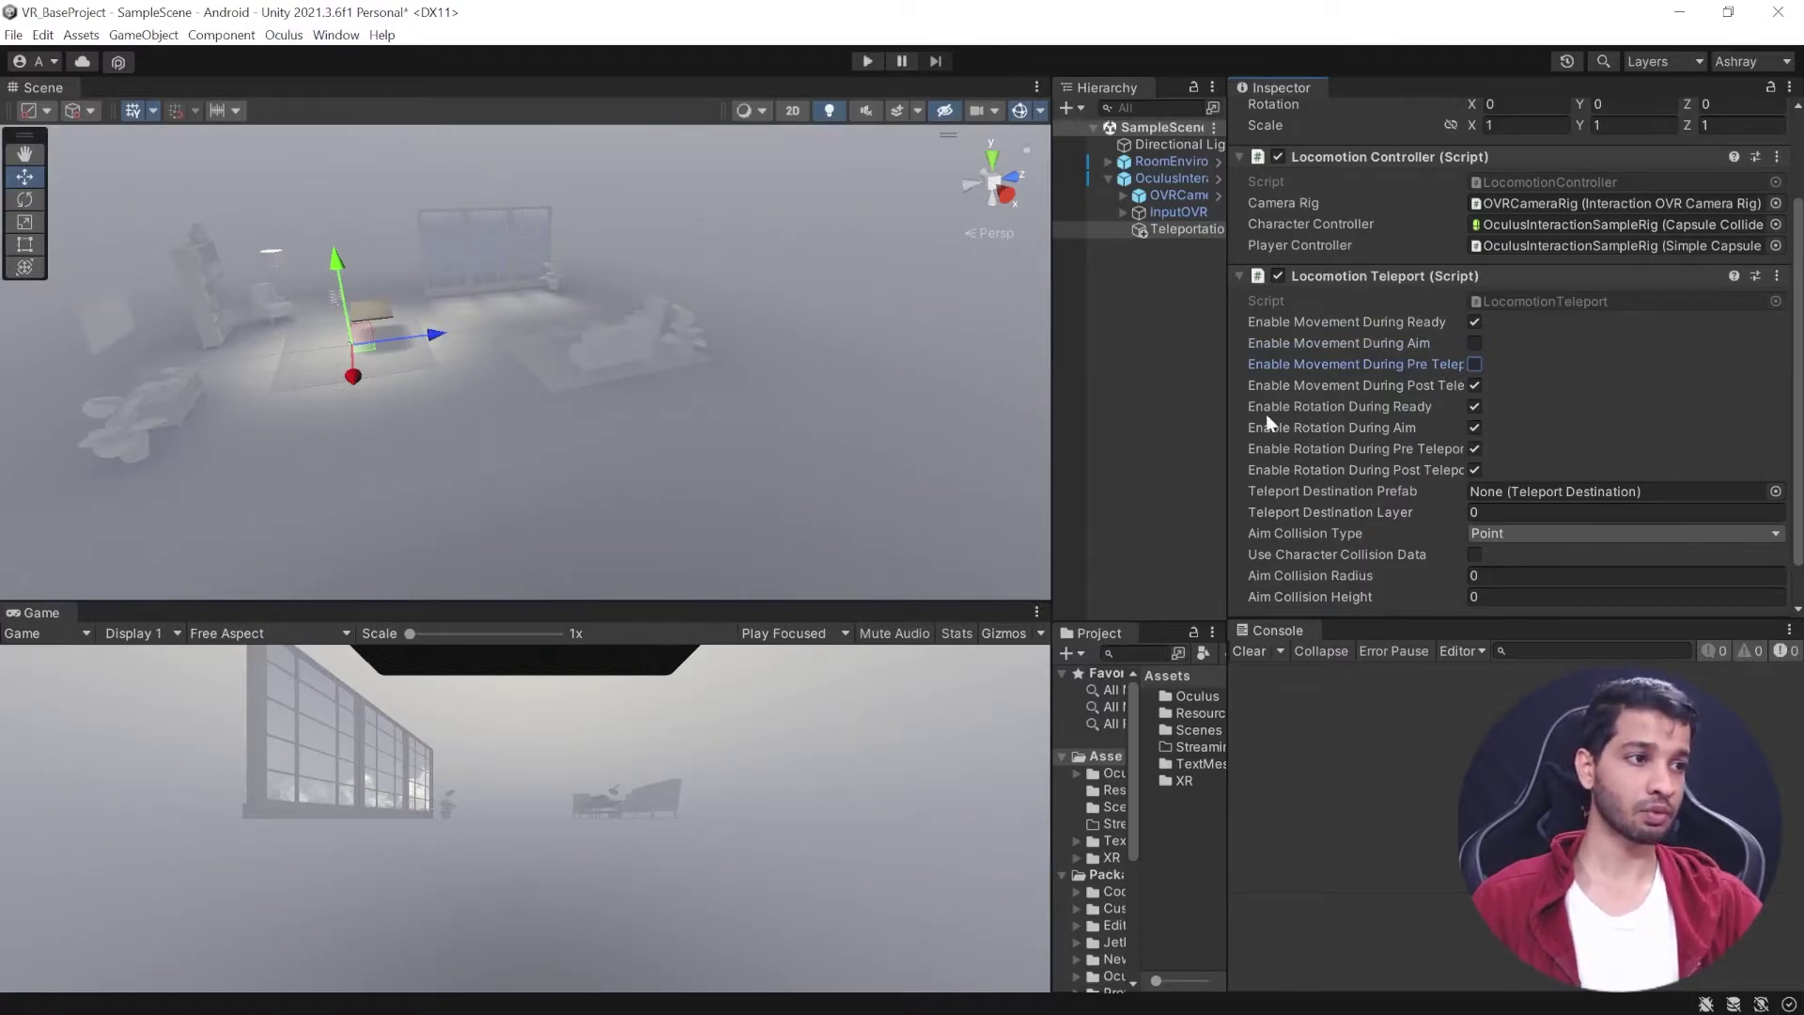
pyautogui.moveTo(1403, 408)
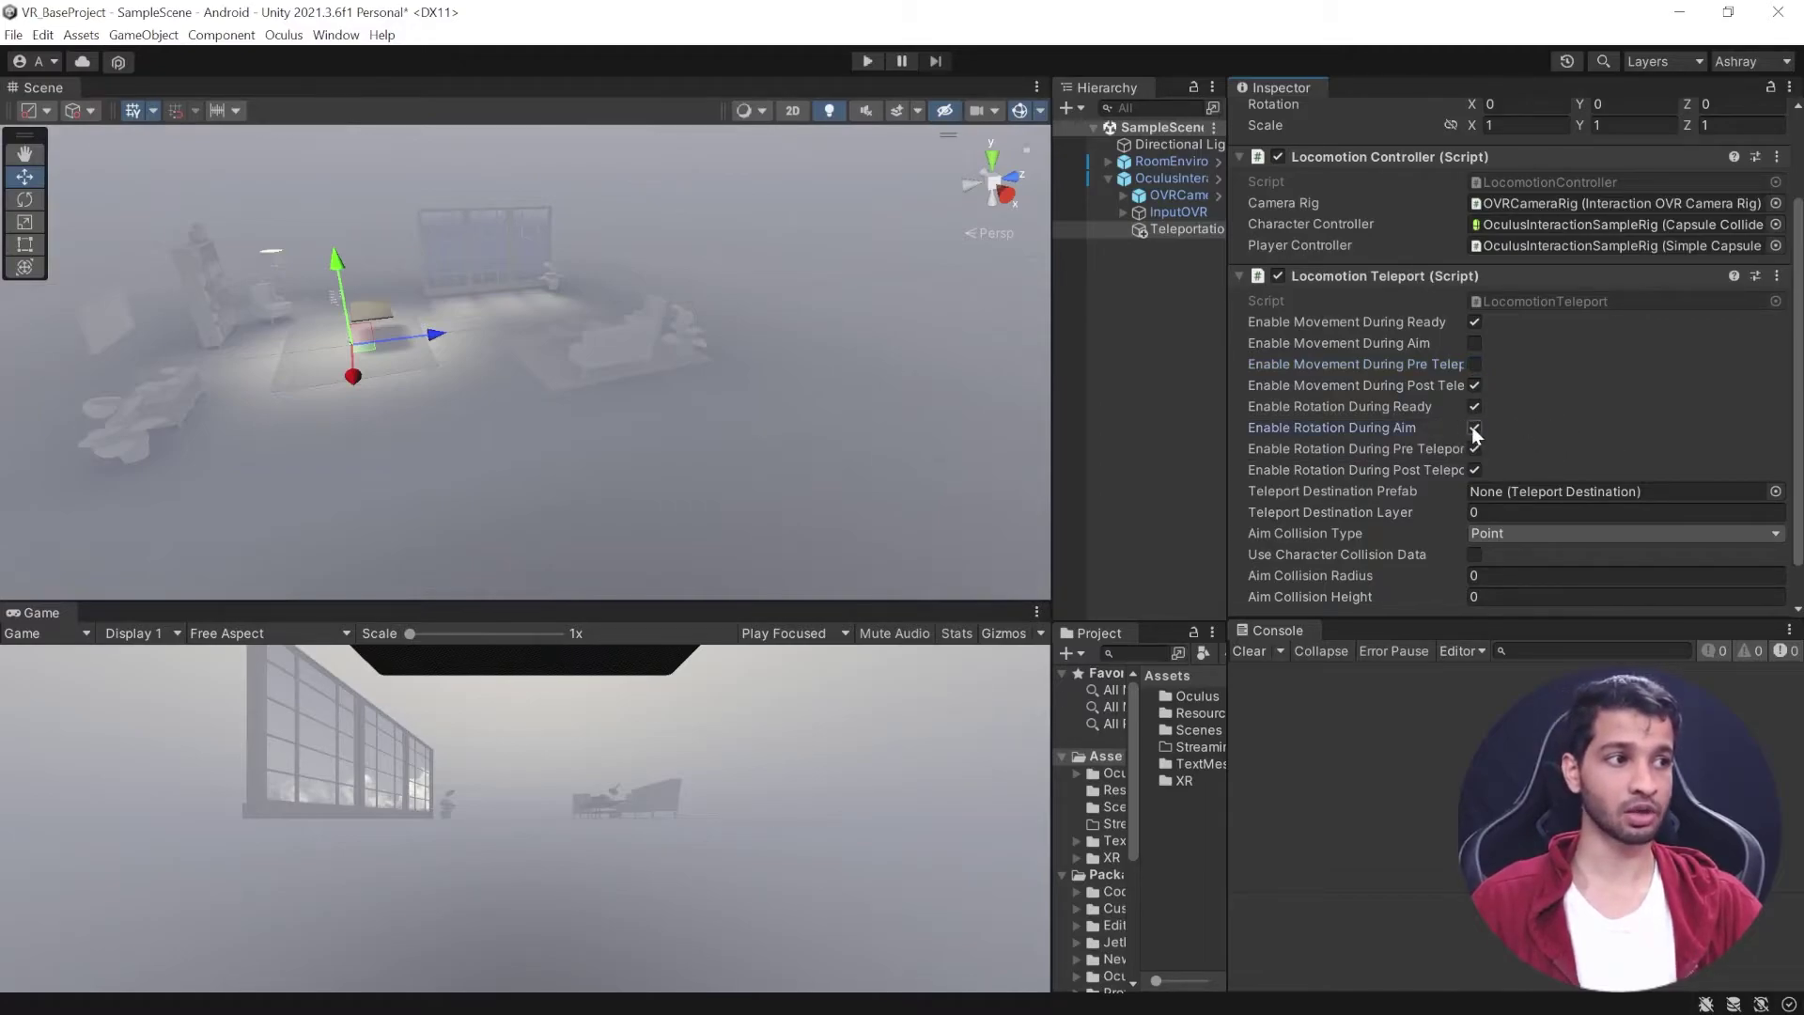
pyautogui.click(1475, 448)
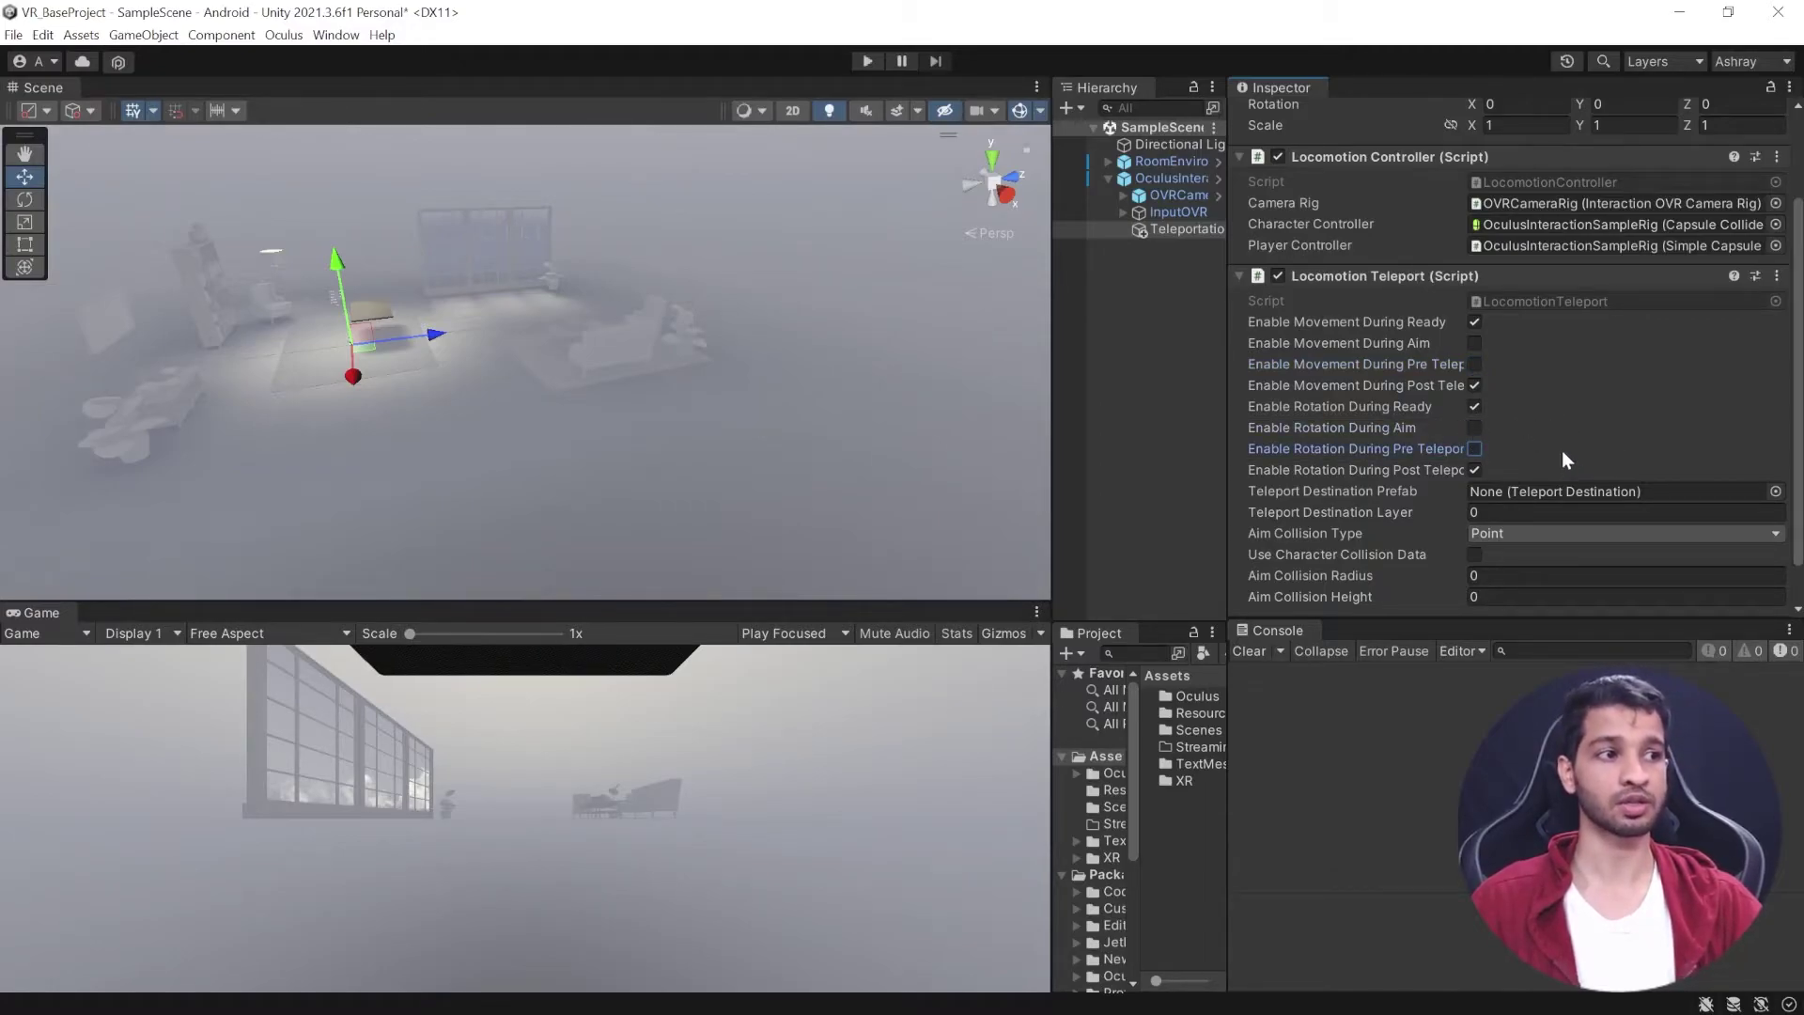
# Search the project for "teleport" and assign the TeleportDestination prefab as Locomotion Teleport's Teleport Destination Prefab.
pyautogui.moveTo(1229, 414); pyautogui.dragTo(1438, 414)
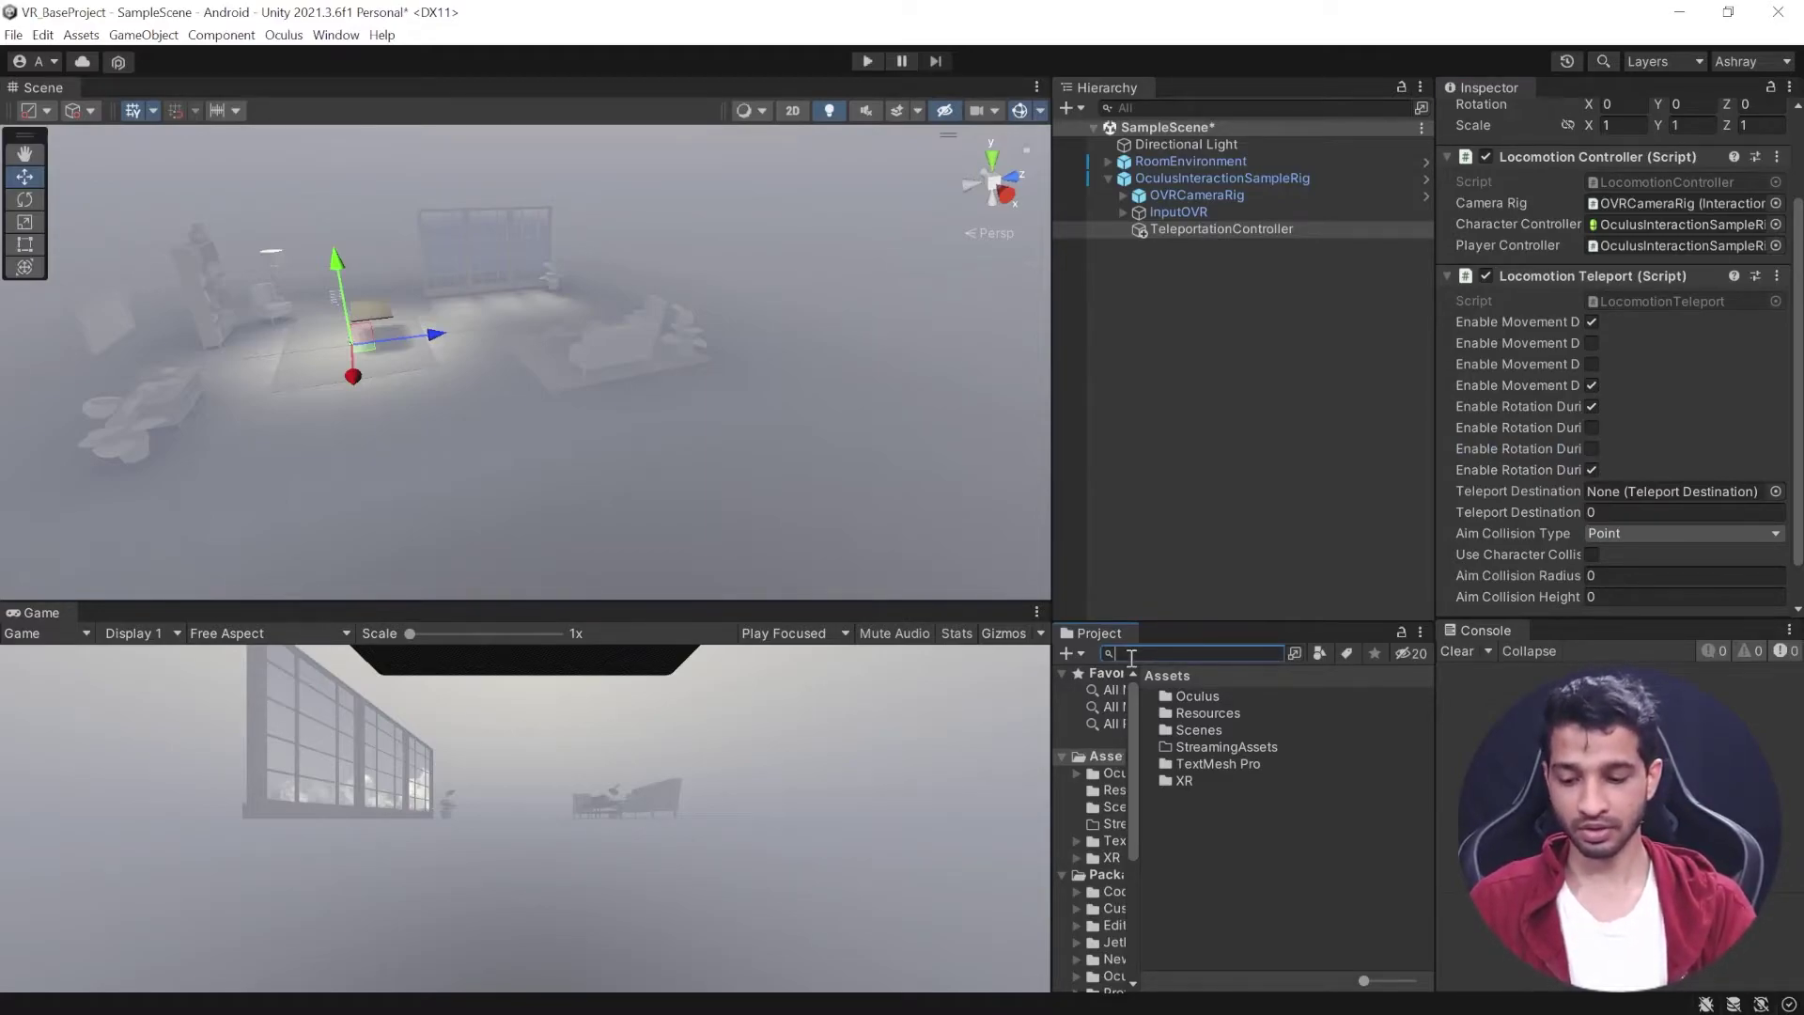
pyautogui.write('rt')
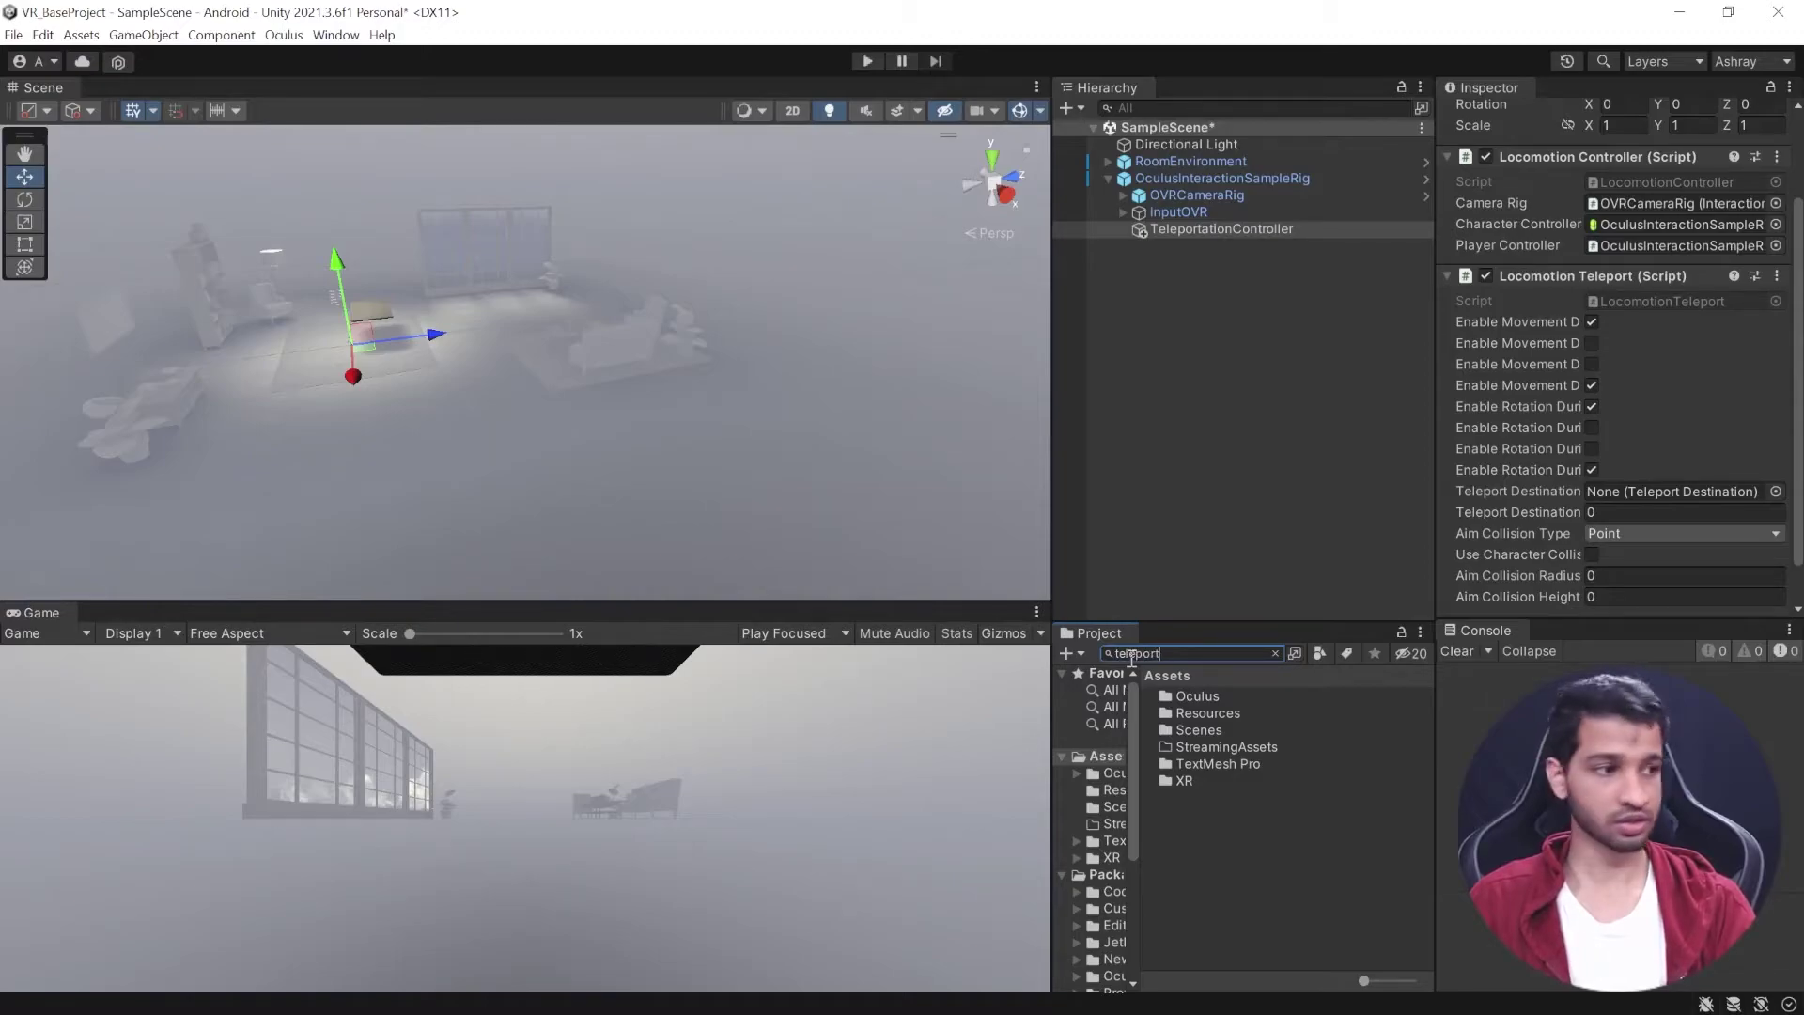
pyautogui.moveTo(1261, 785); pyautogui.dragTo(1649, 442)
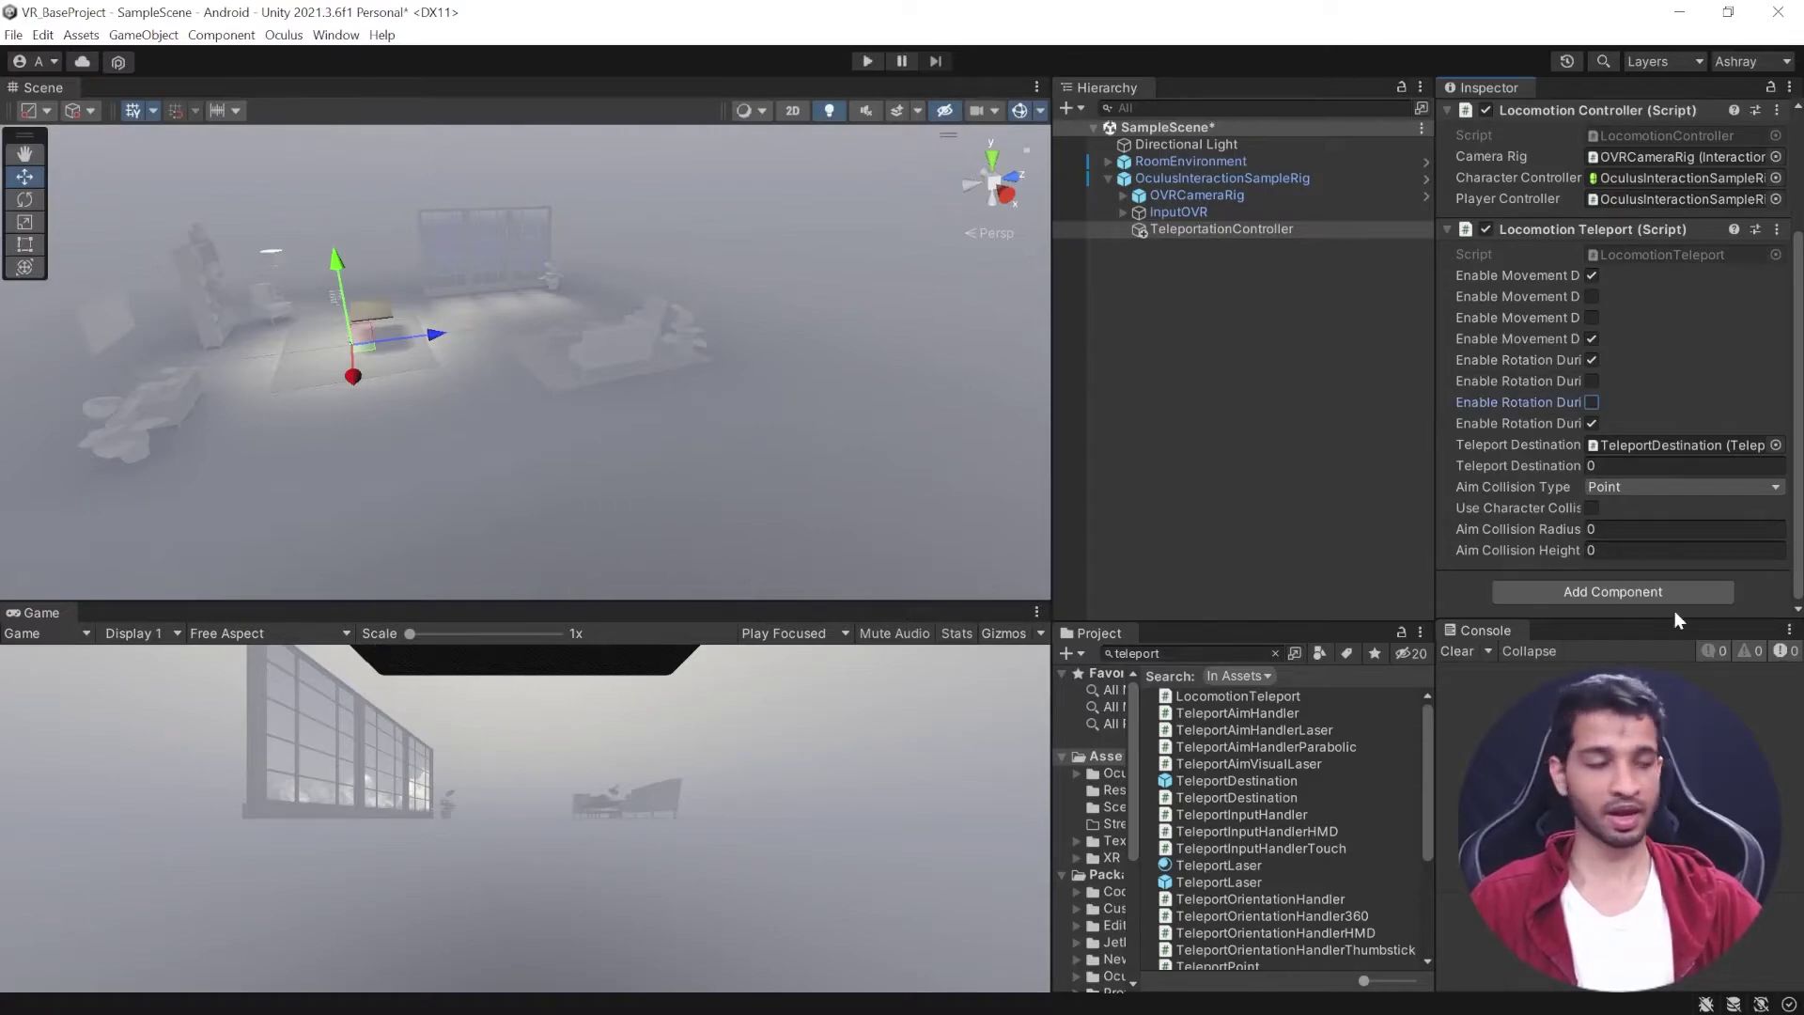
# Add a Teleport Aim Visual Laser component to TeleportationController.
pyautogui.click(1579, 590)
pyautogui.write('te')
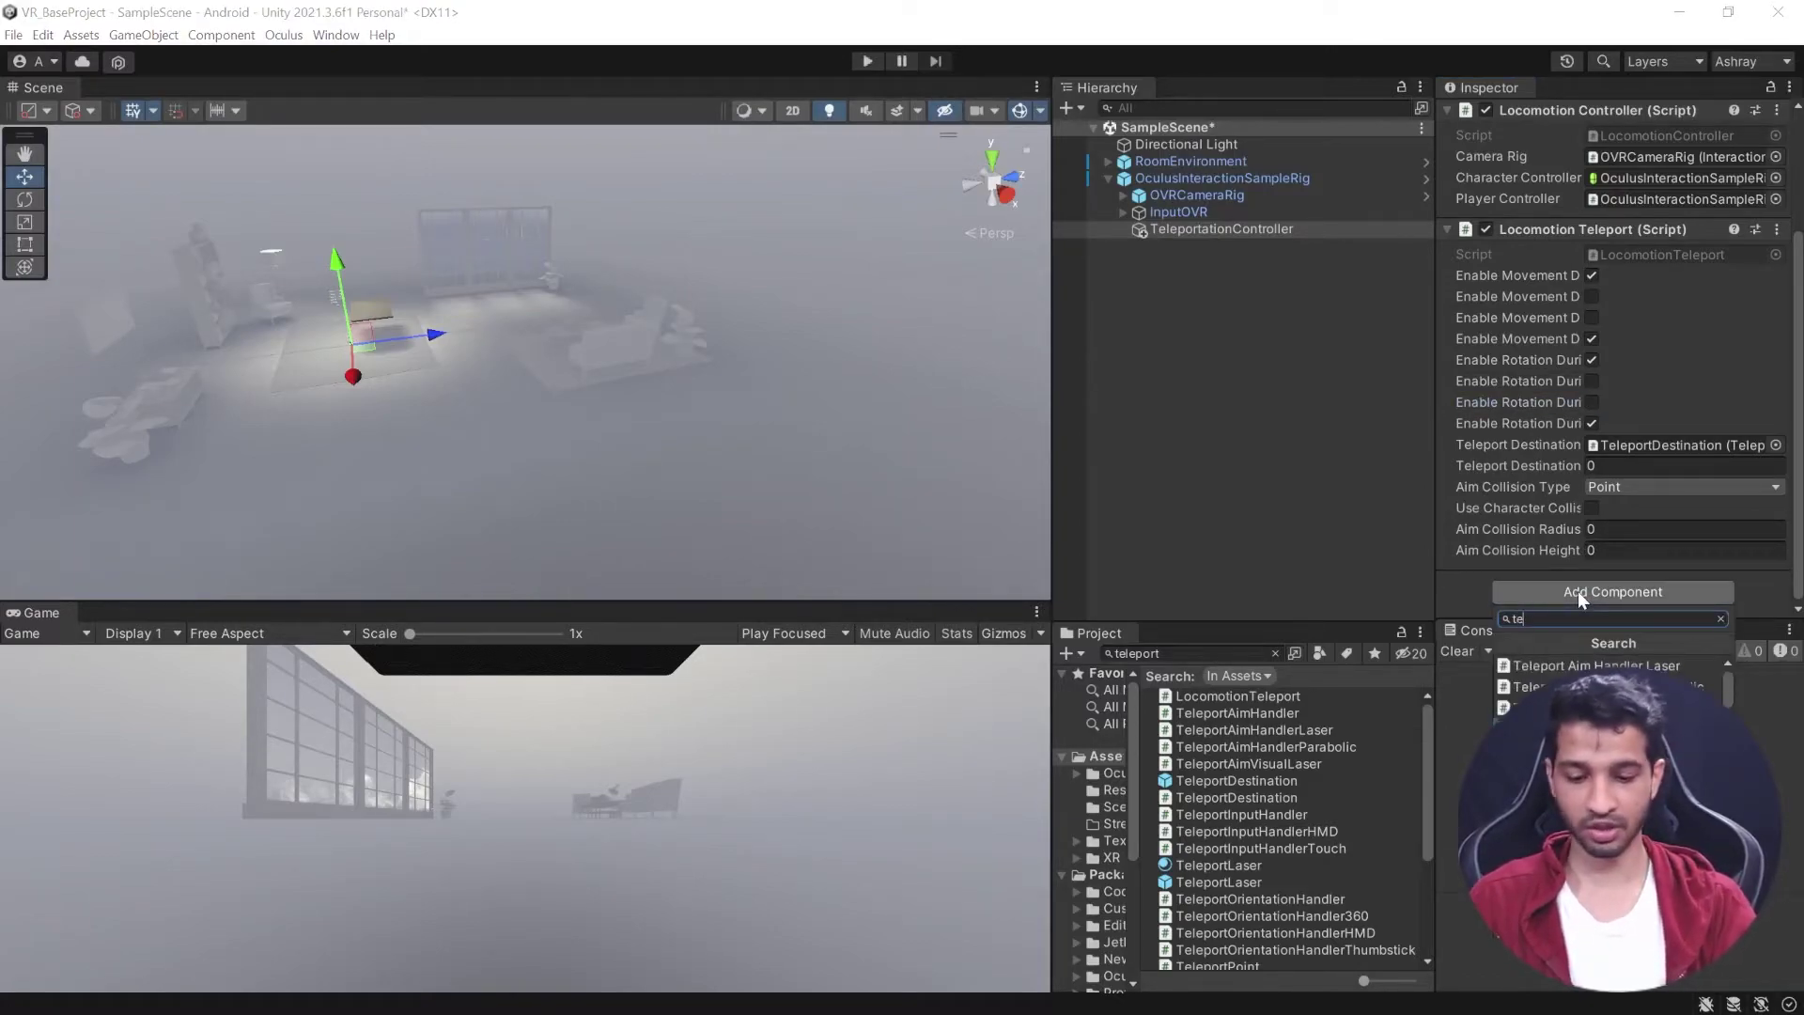
pyautogui.write('l')
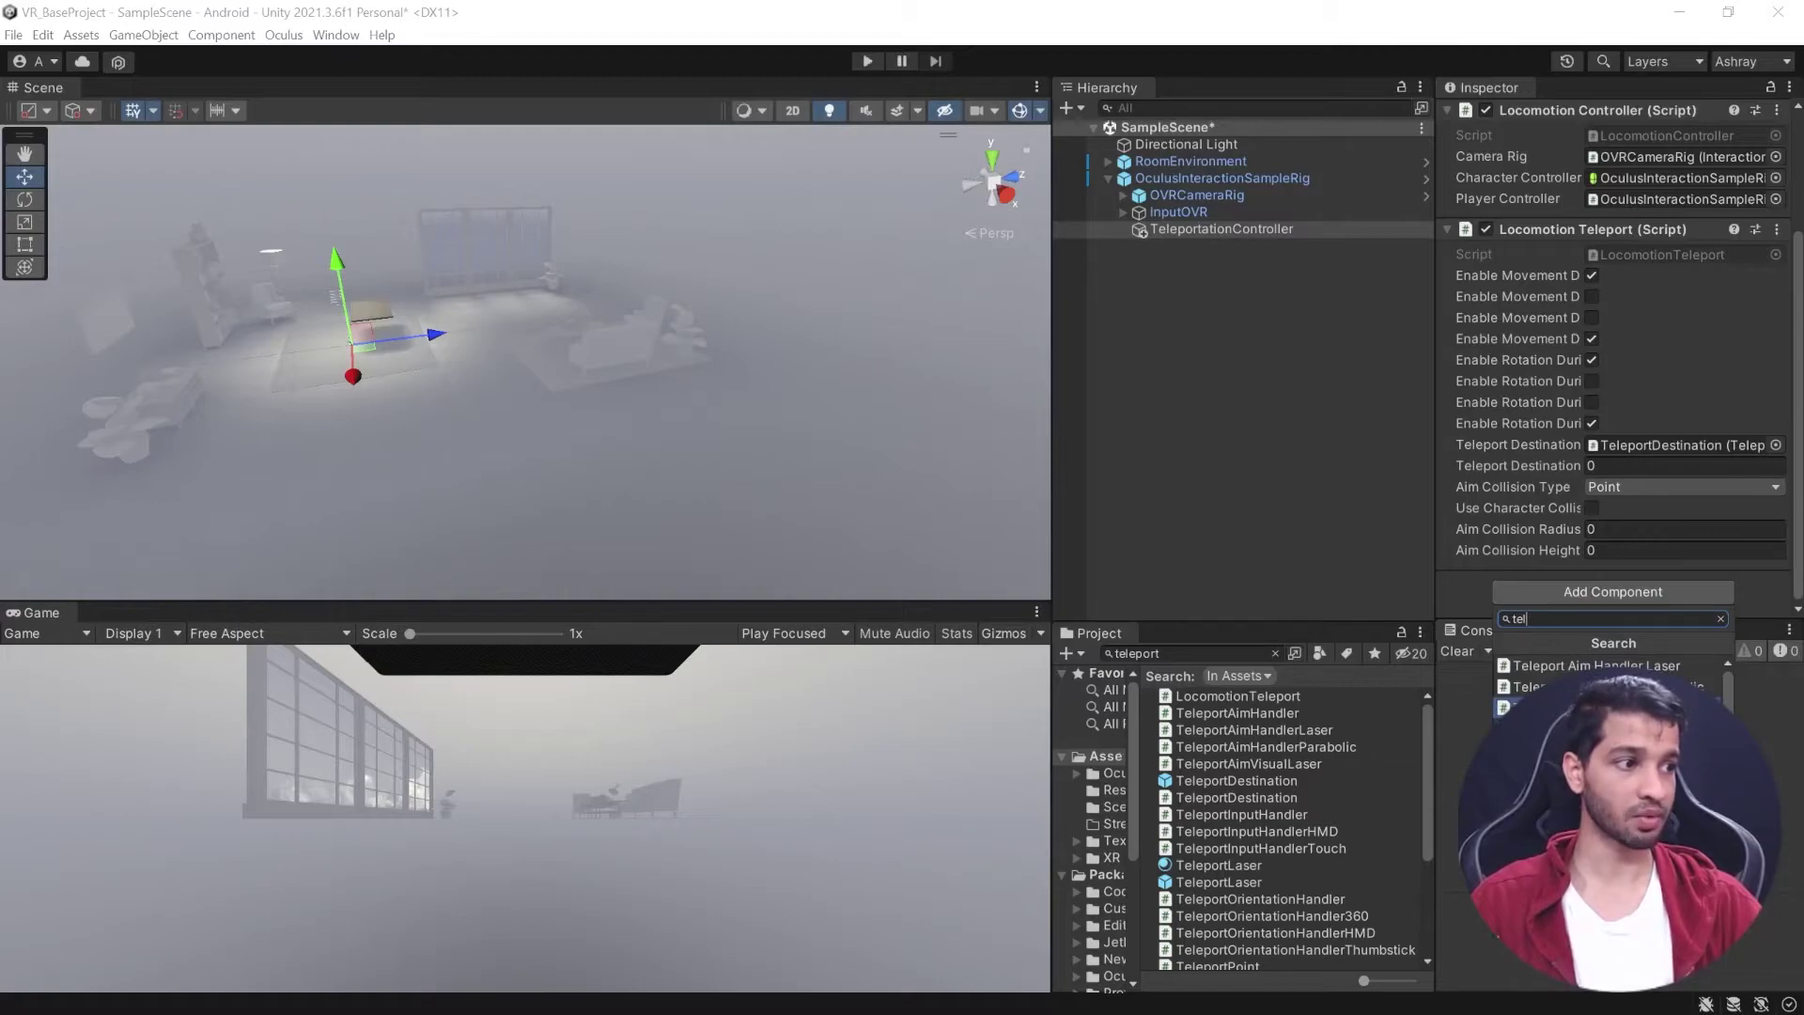
pyautogui.press('Return')
pyautogui.scroll(-1, 1559, 482)
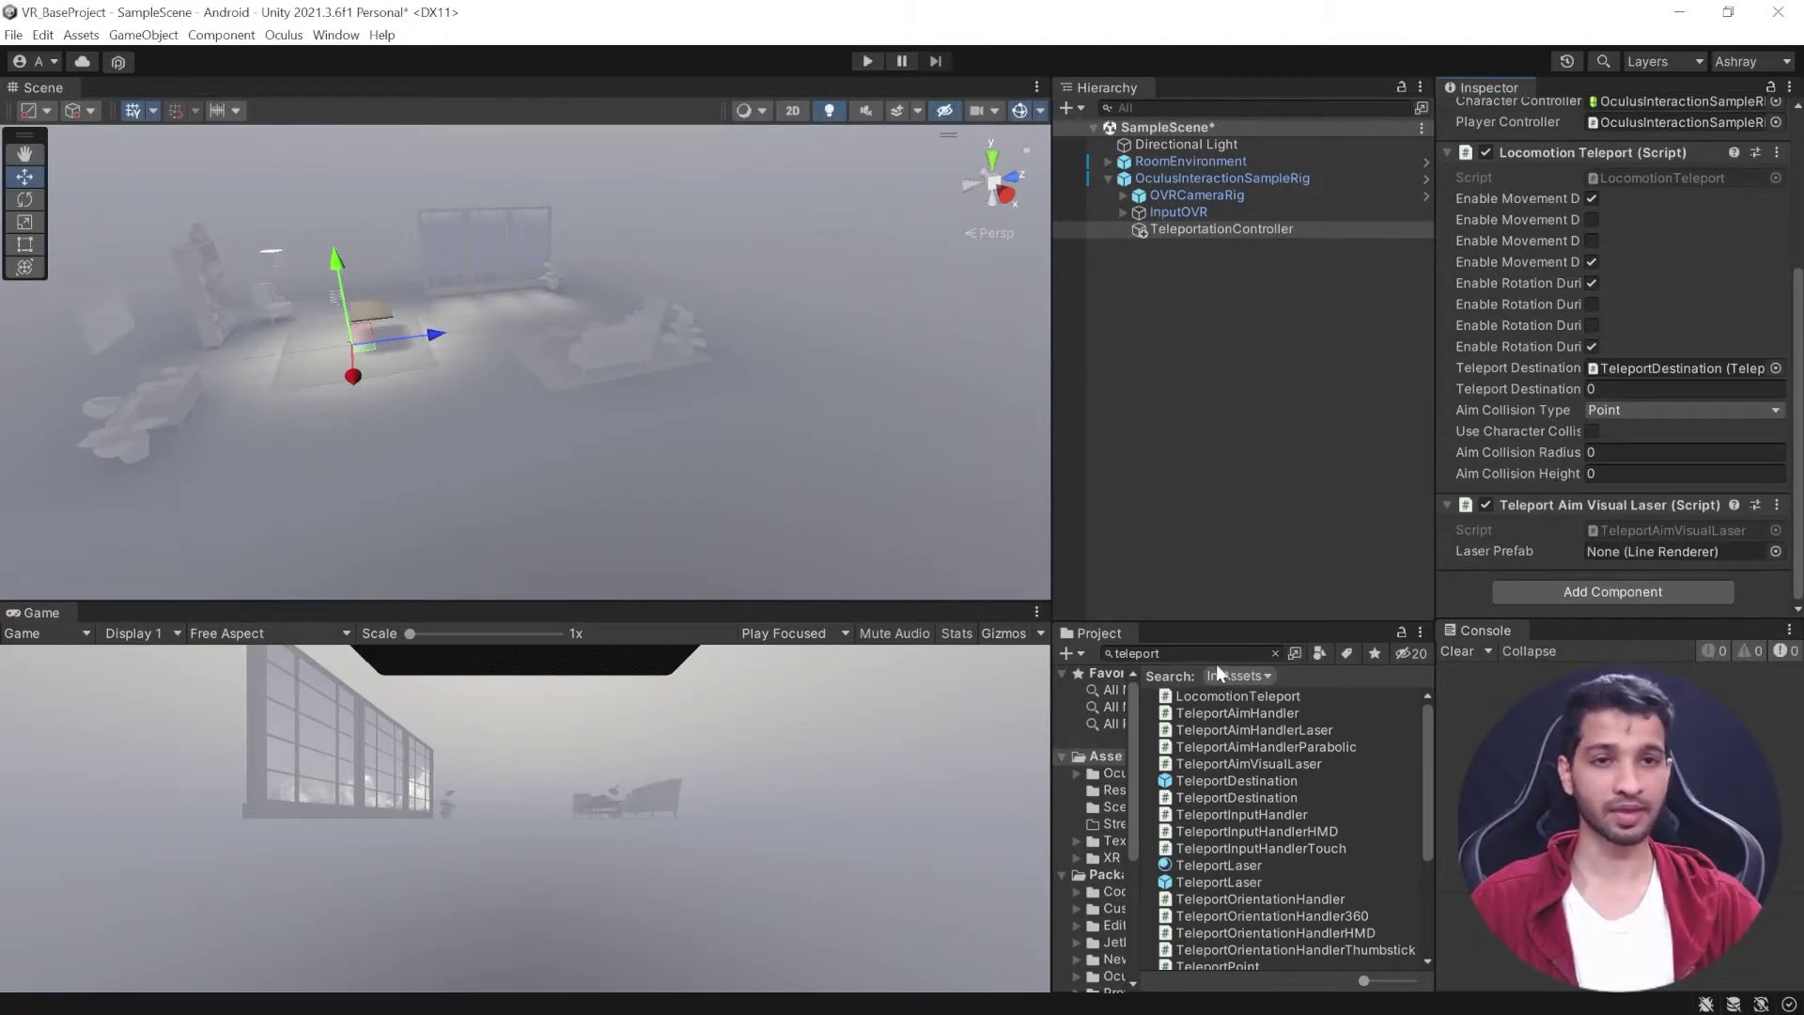
# Search the project for "lase" and assign the TeleportLaser prefab as the Laser Prefab of Teleport Aim Visual Laser.
pyautogui.click(1275, 652)
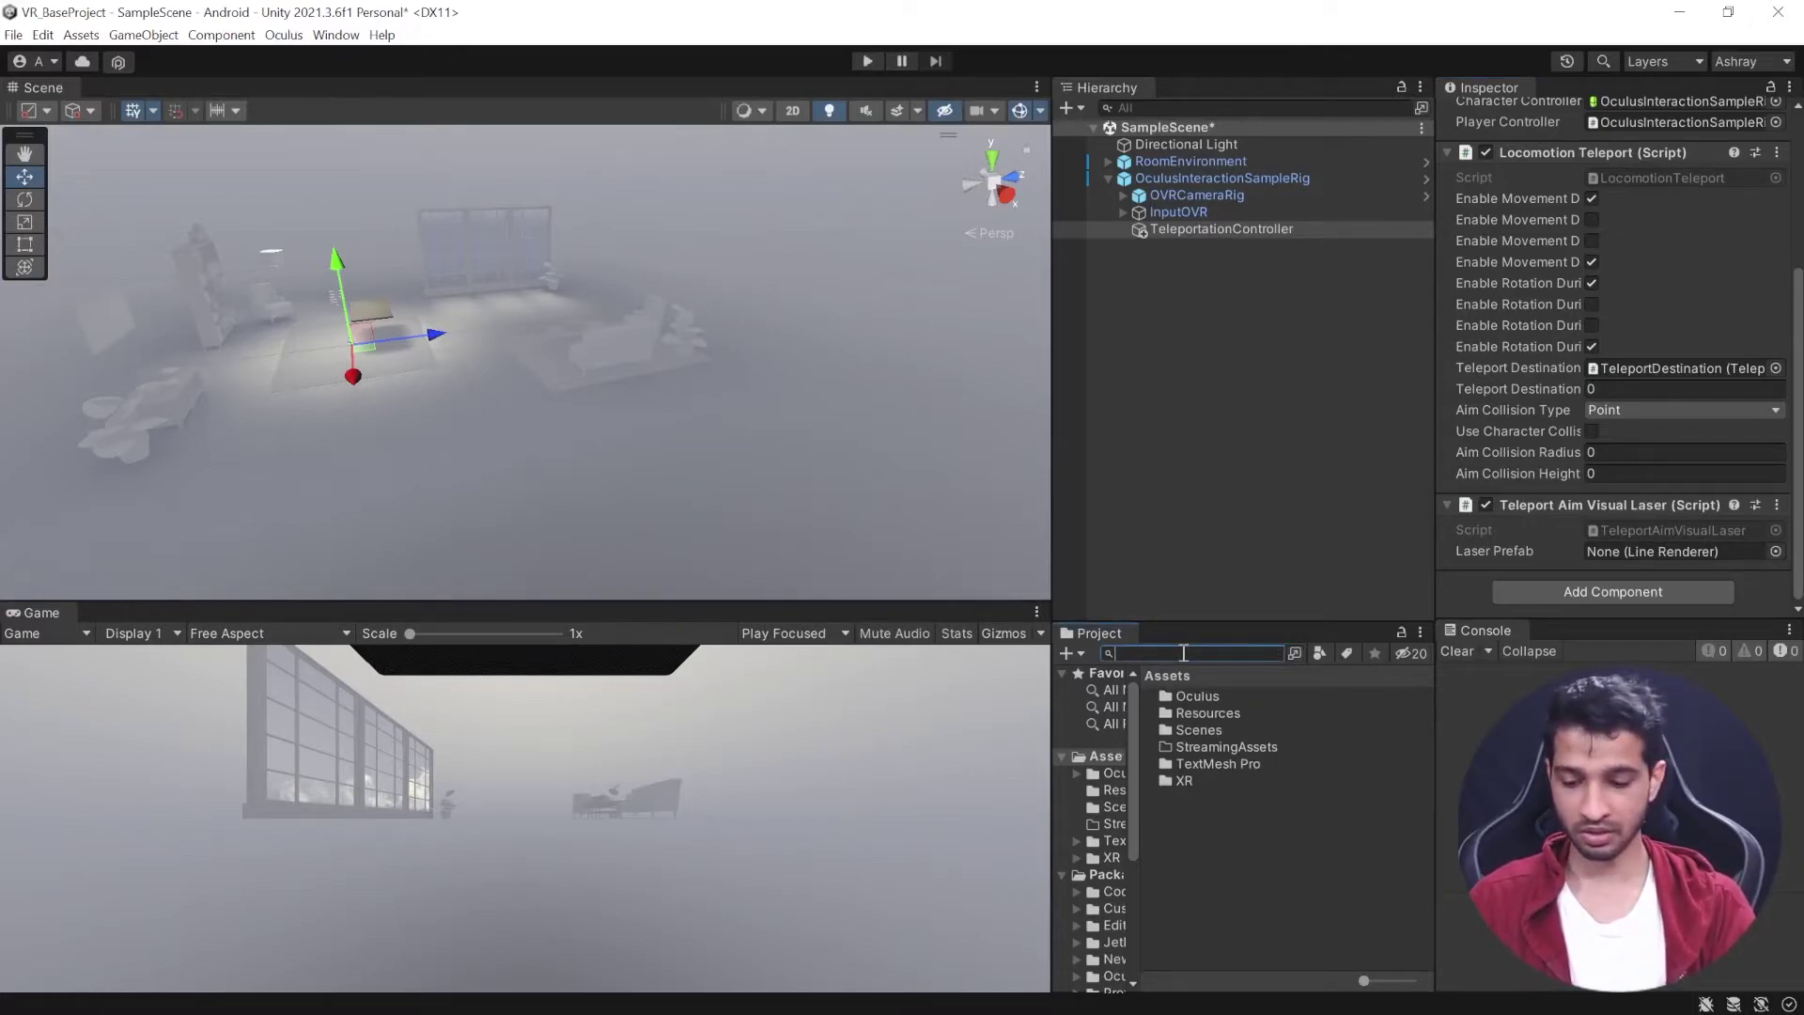
pyautogui.write('las')
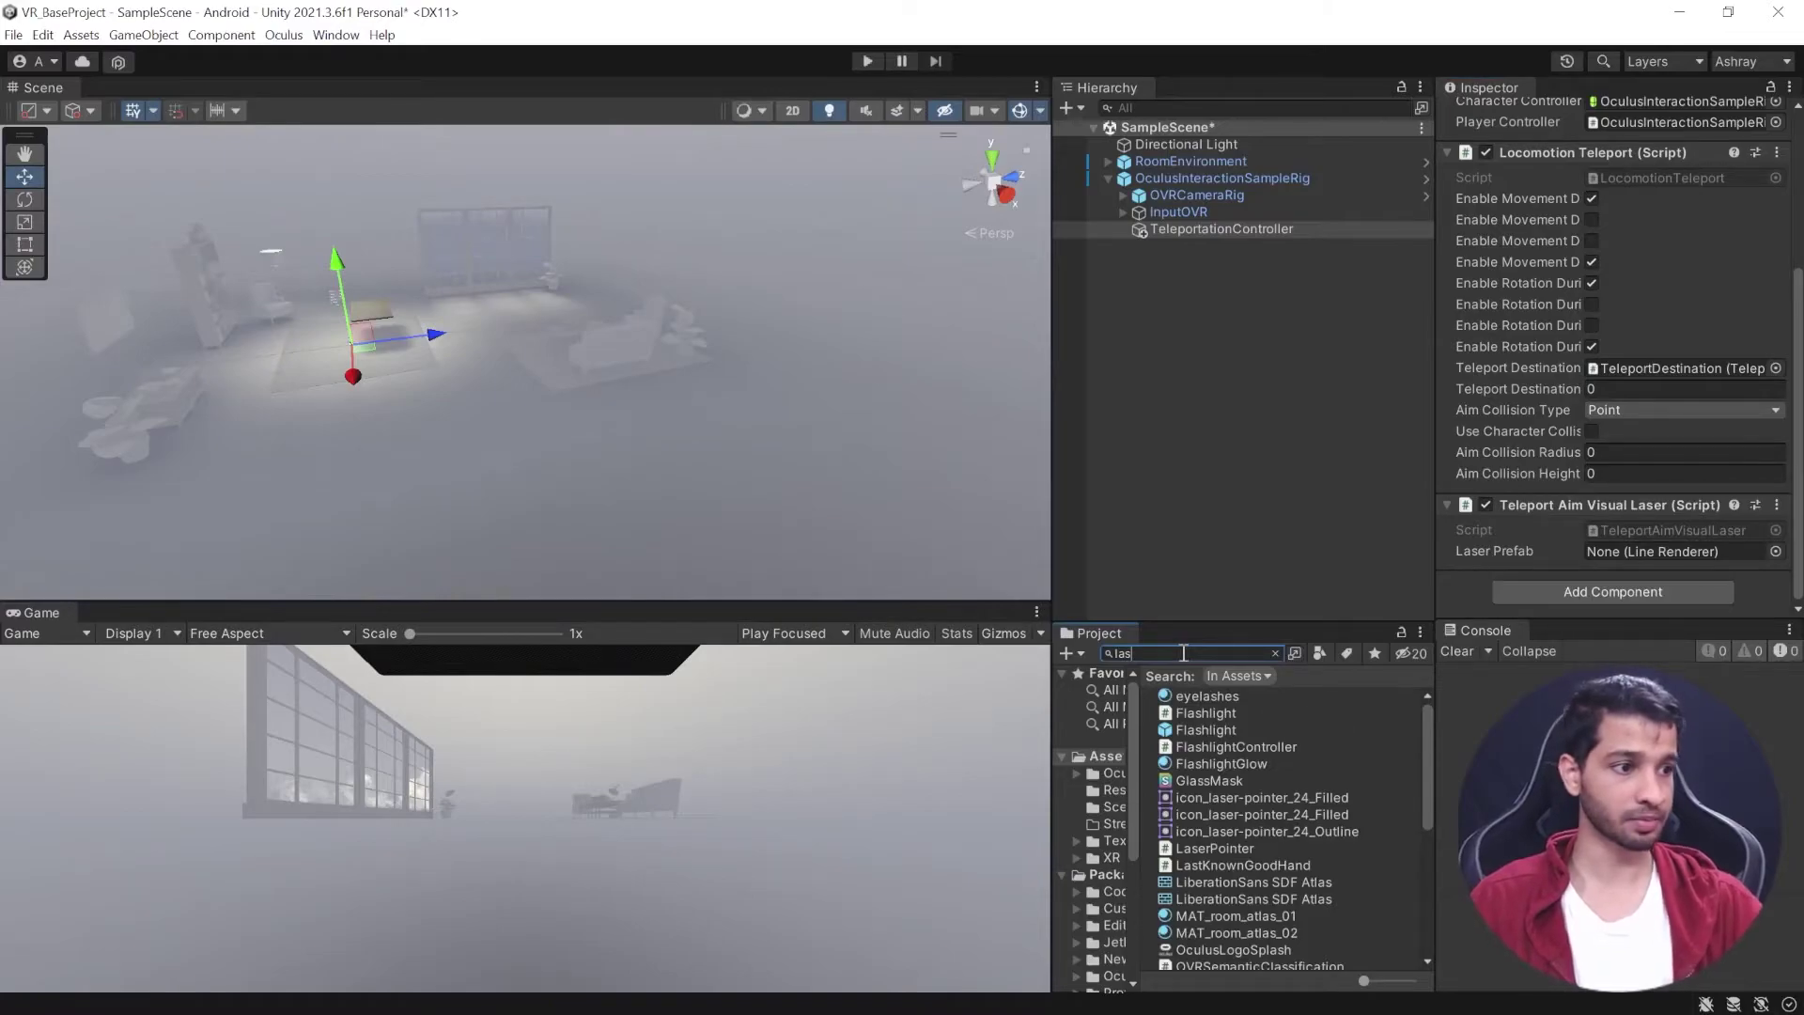
pyautogui.write('e')
pyautogui.moveTo(1205, 812); pyautogui.dragTo(1650, 547)
pyautogui.moveTo(1520, 476)
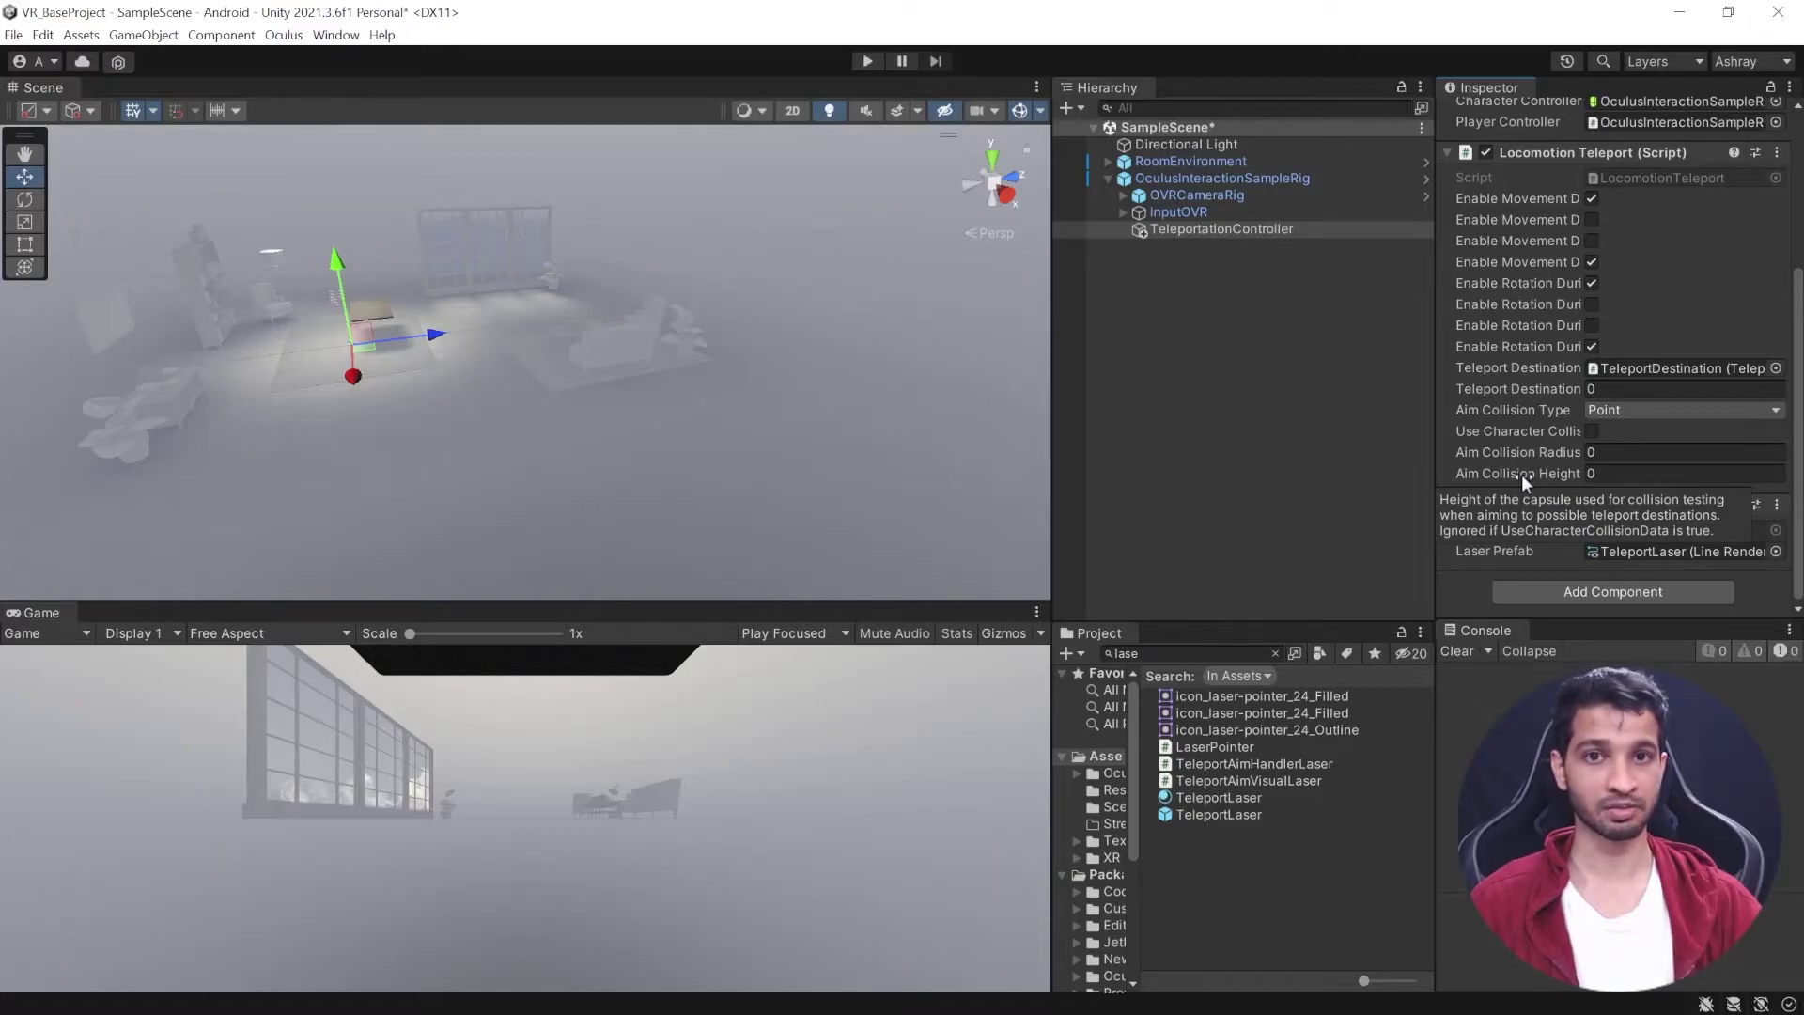
# Add a Teleport Input Handler Touch component to TeleportationController.
pyautogui.click(1554, 592)
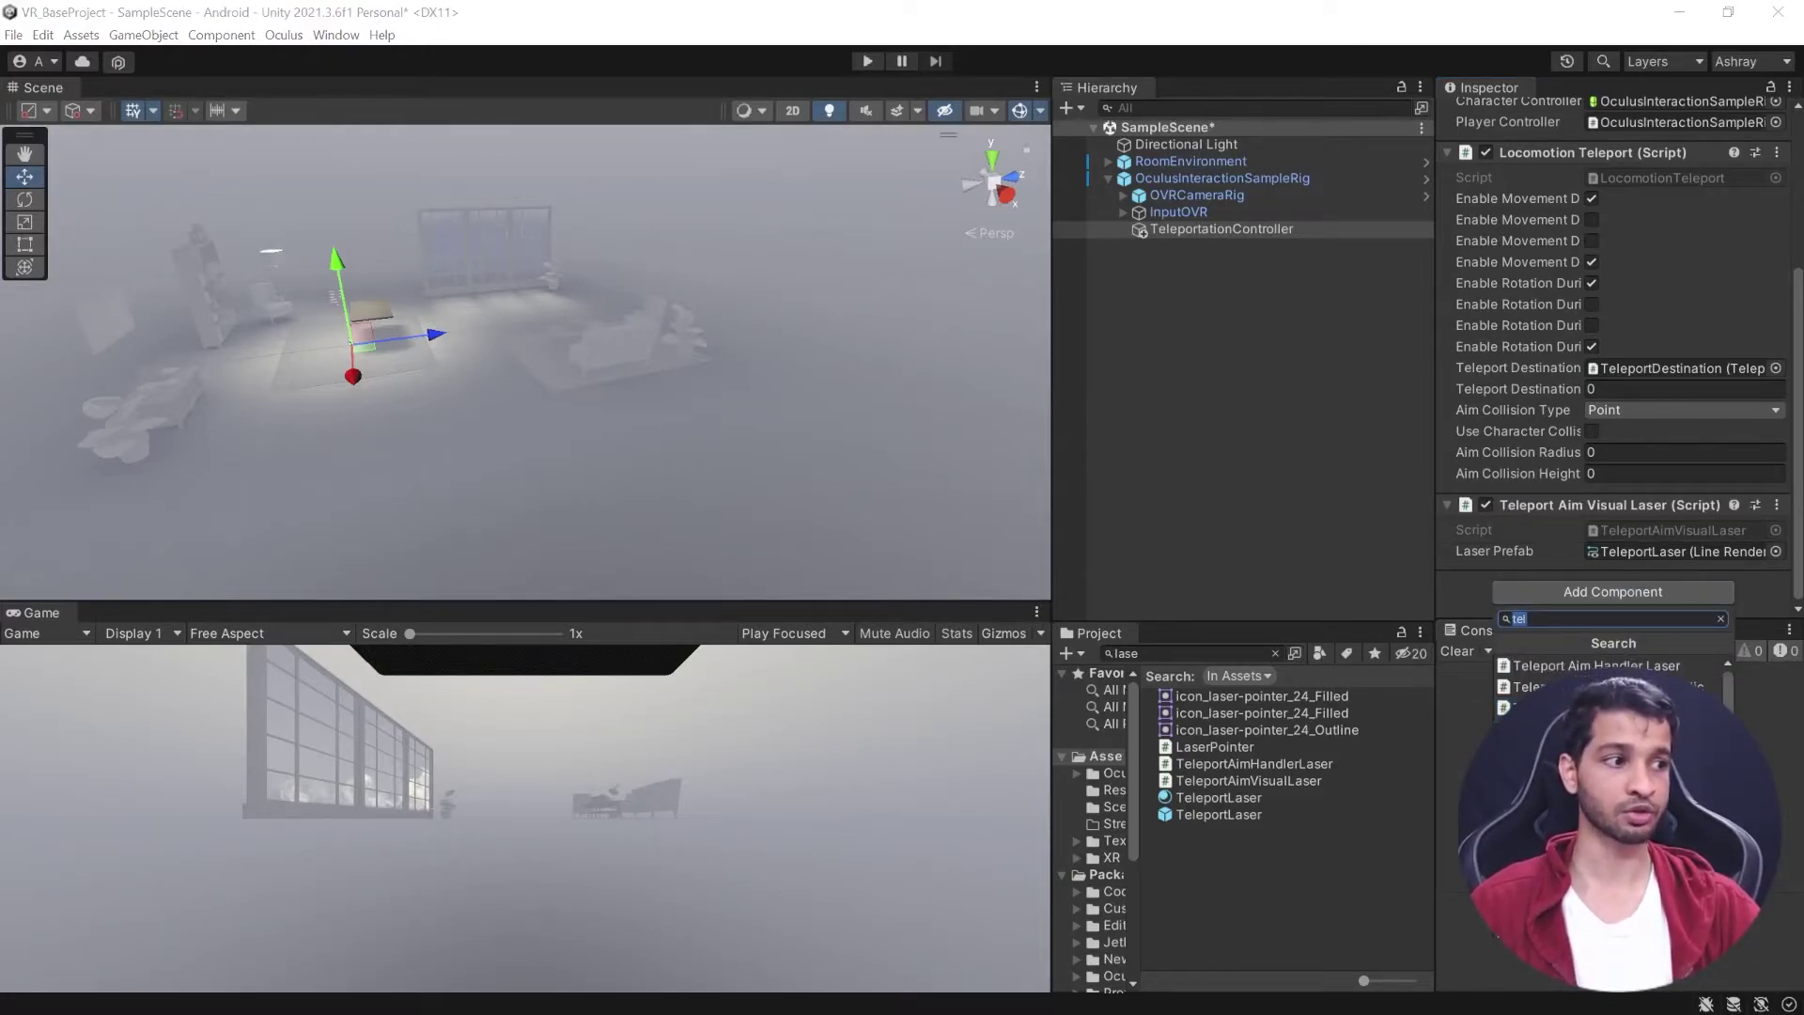
pyautogui.click(1598, 707)
pyautogui.scroll(-3, 1570, 517)
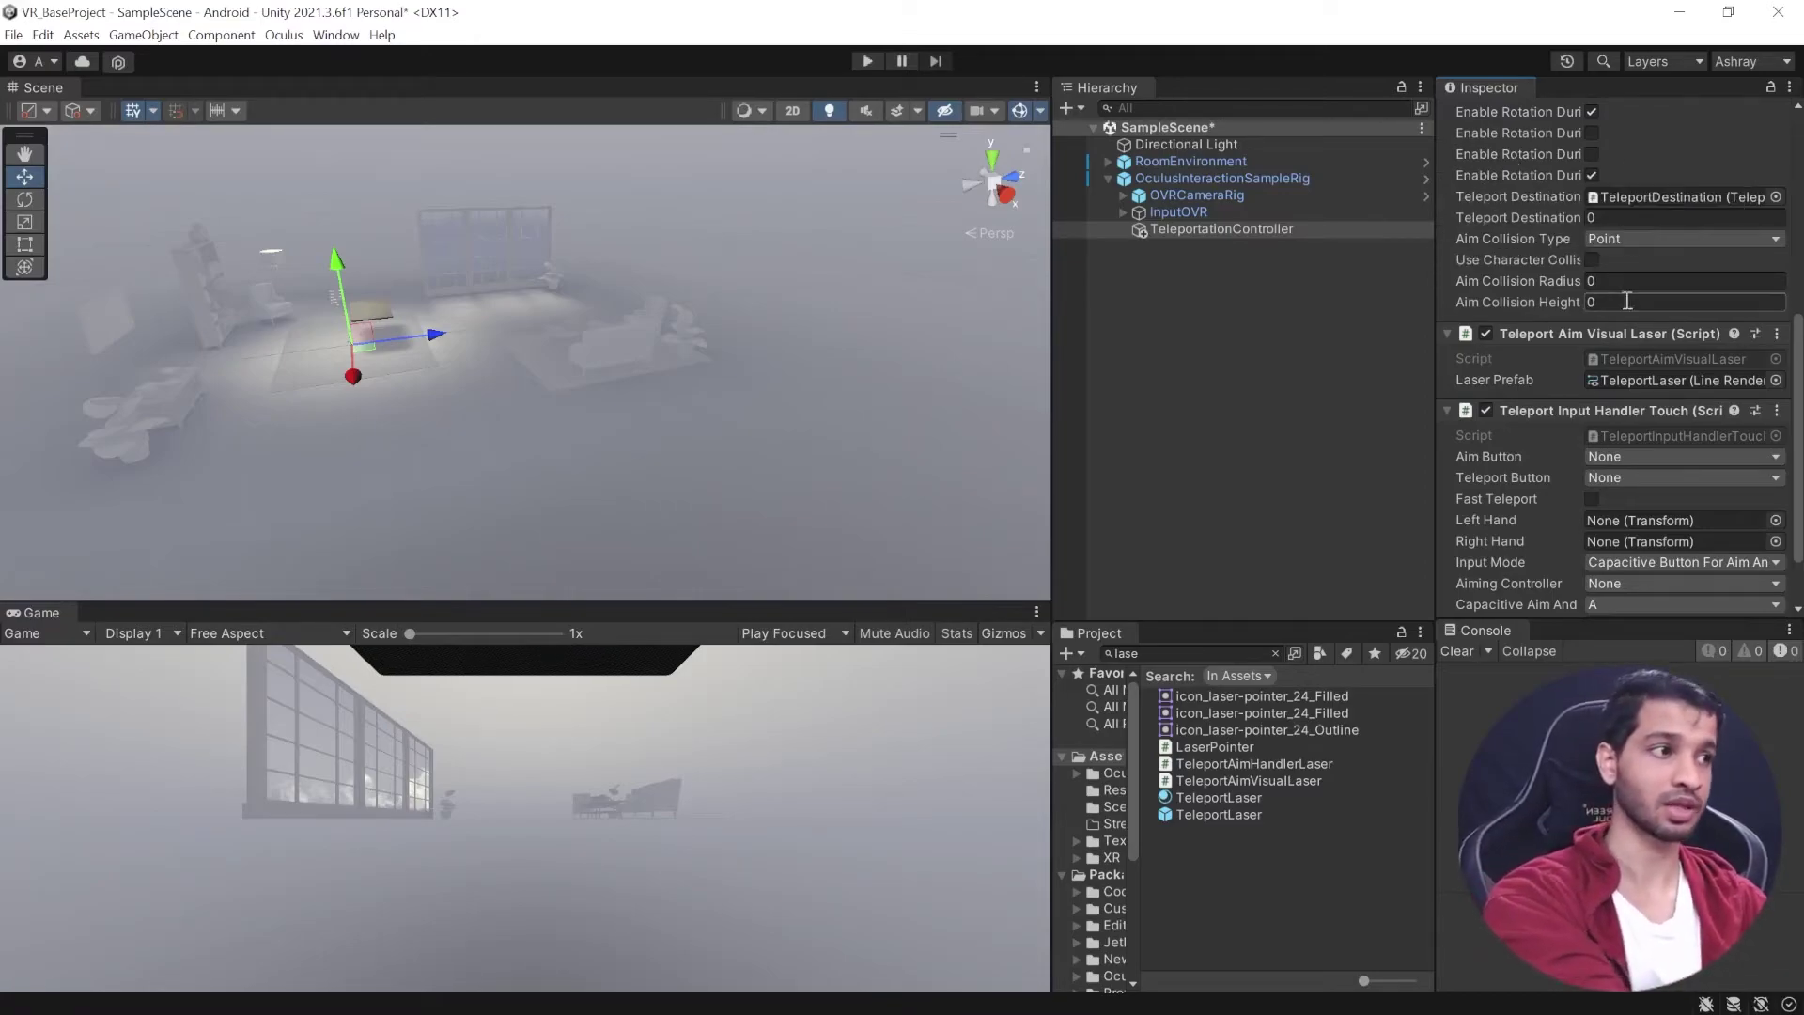
pyautogui.scroll(-2, 1601, 331)
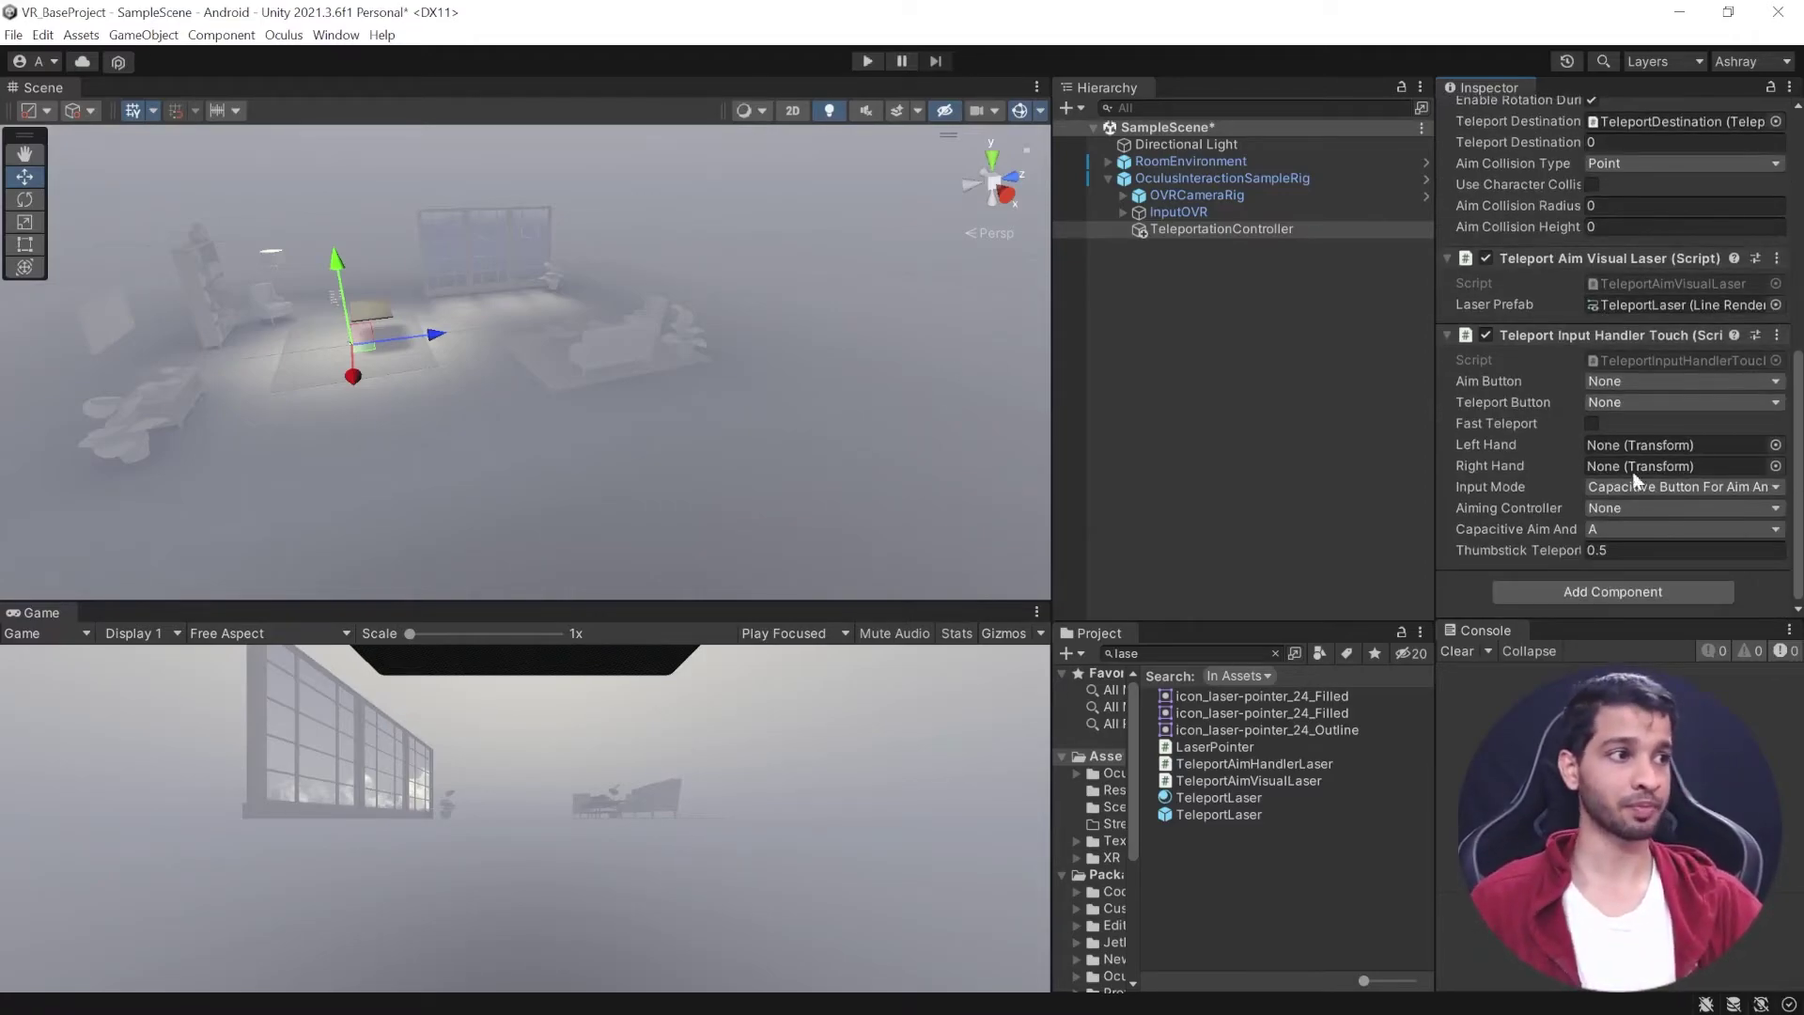
# Set both the Aim Button and the Teleport Button of Teleport Input Handler Touch to A.
pyautogui.click(1607, 381)
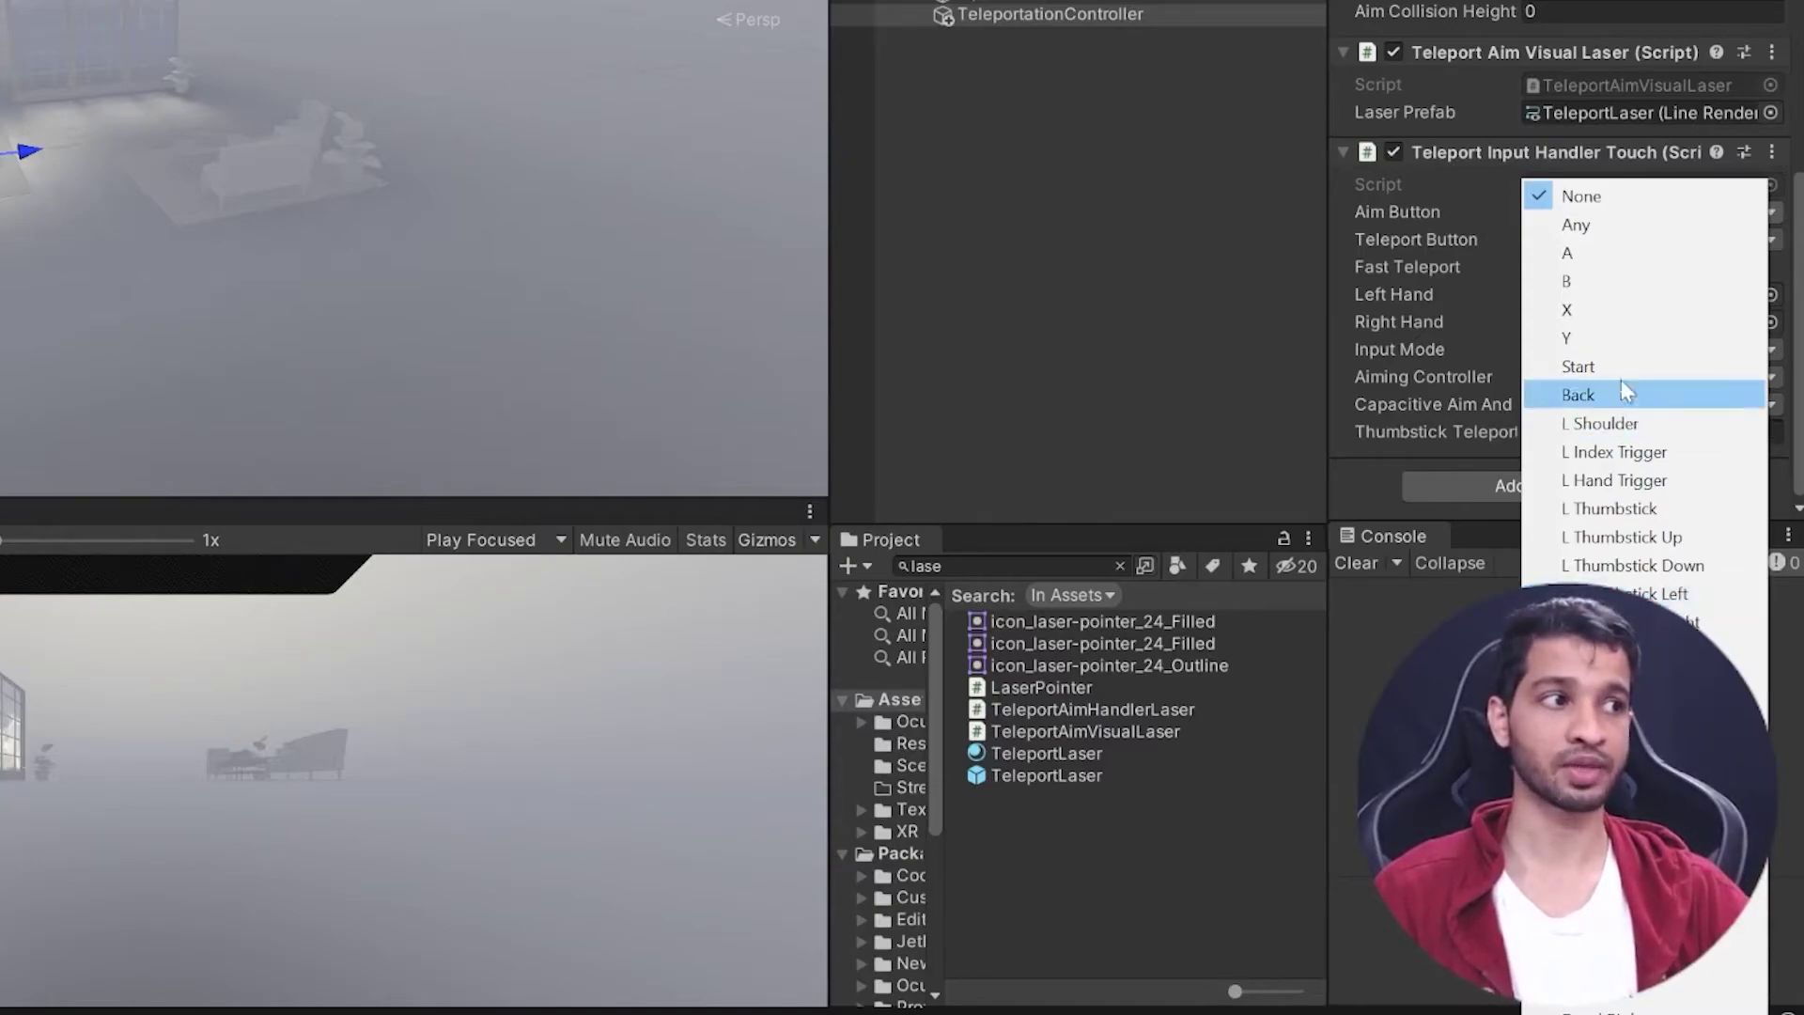
pyautogui.click(1573, 250)
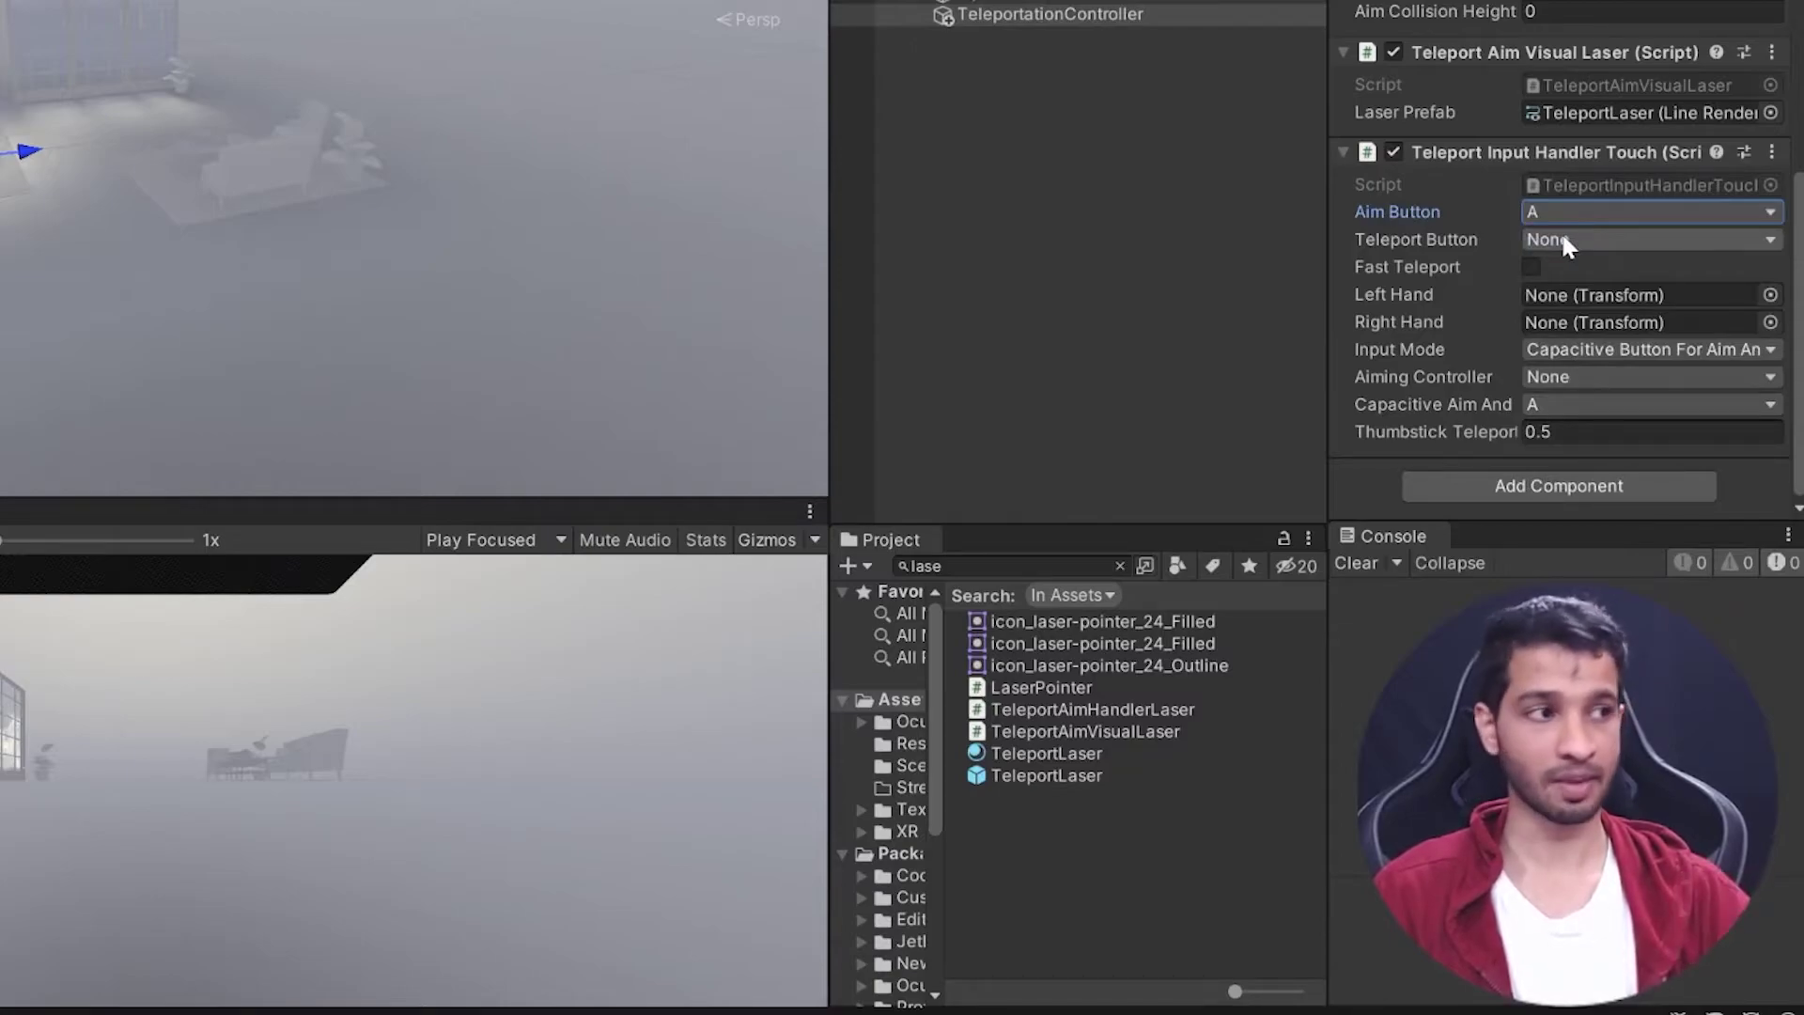
pyautogui.click(1563, 241)
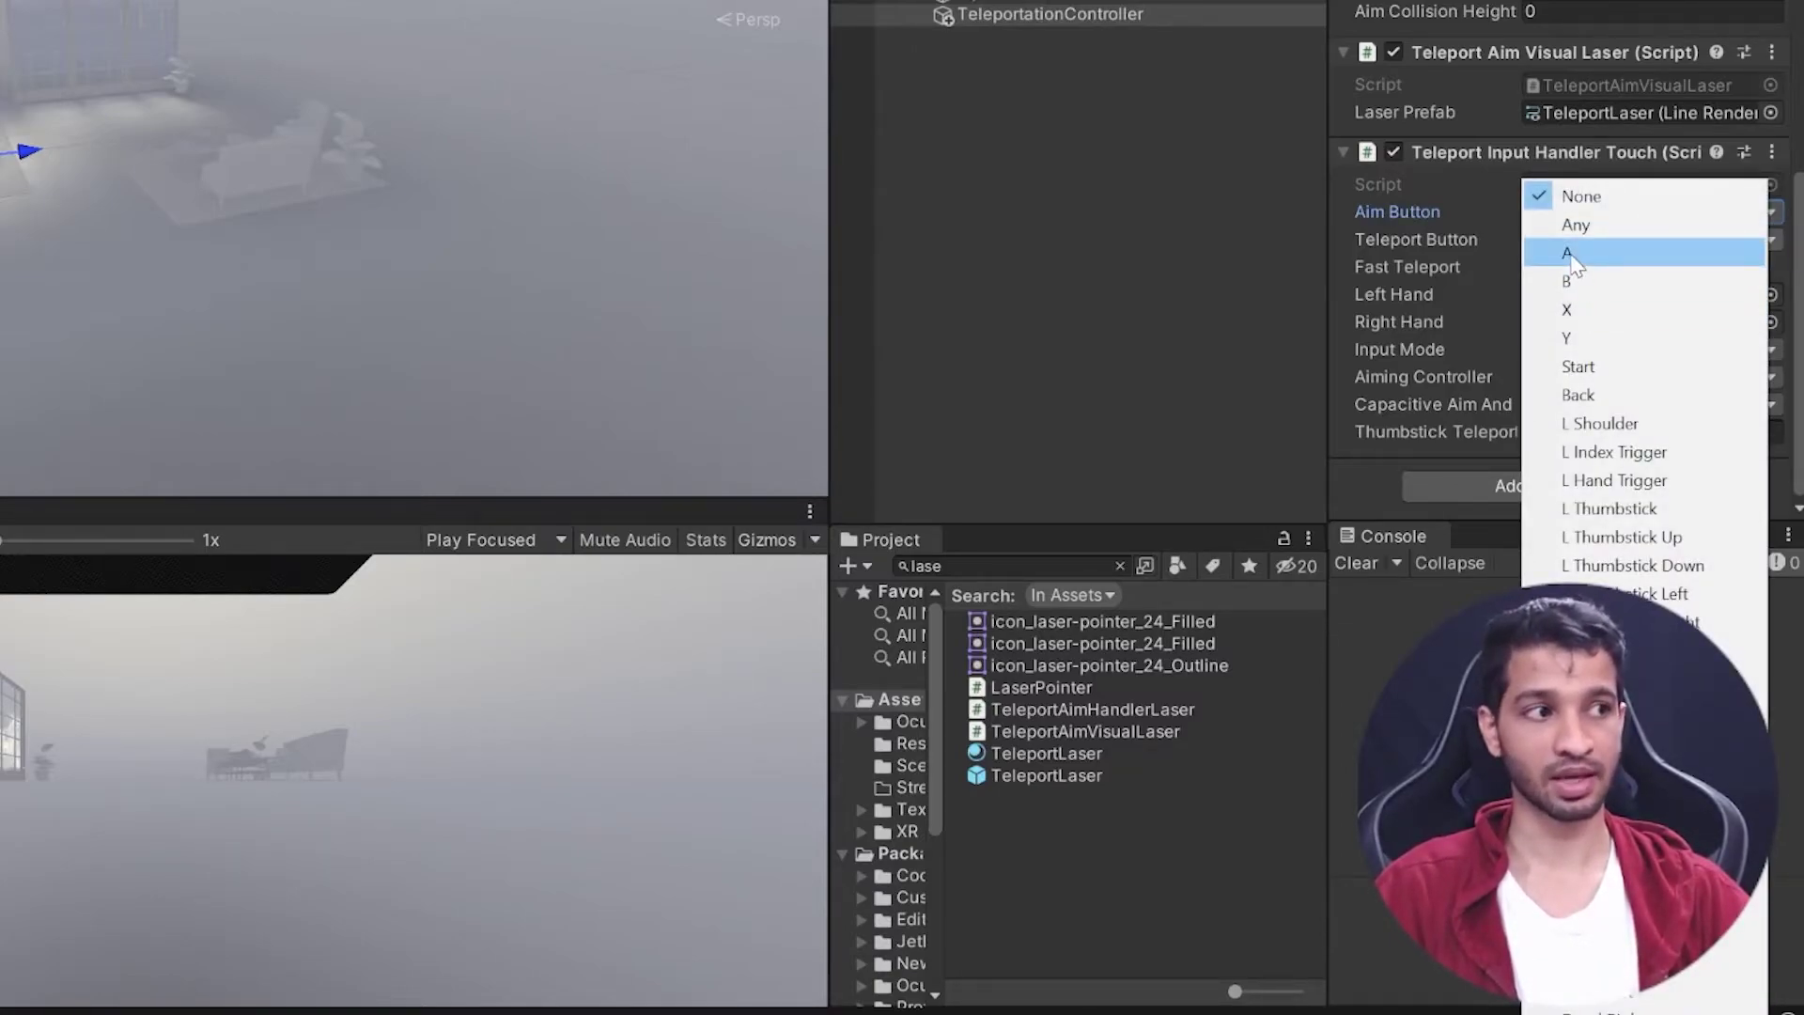
pyautogui.click(1569, 253)
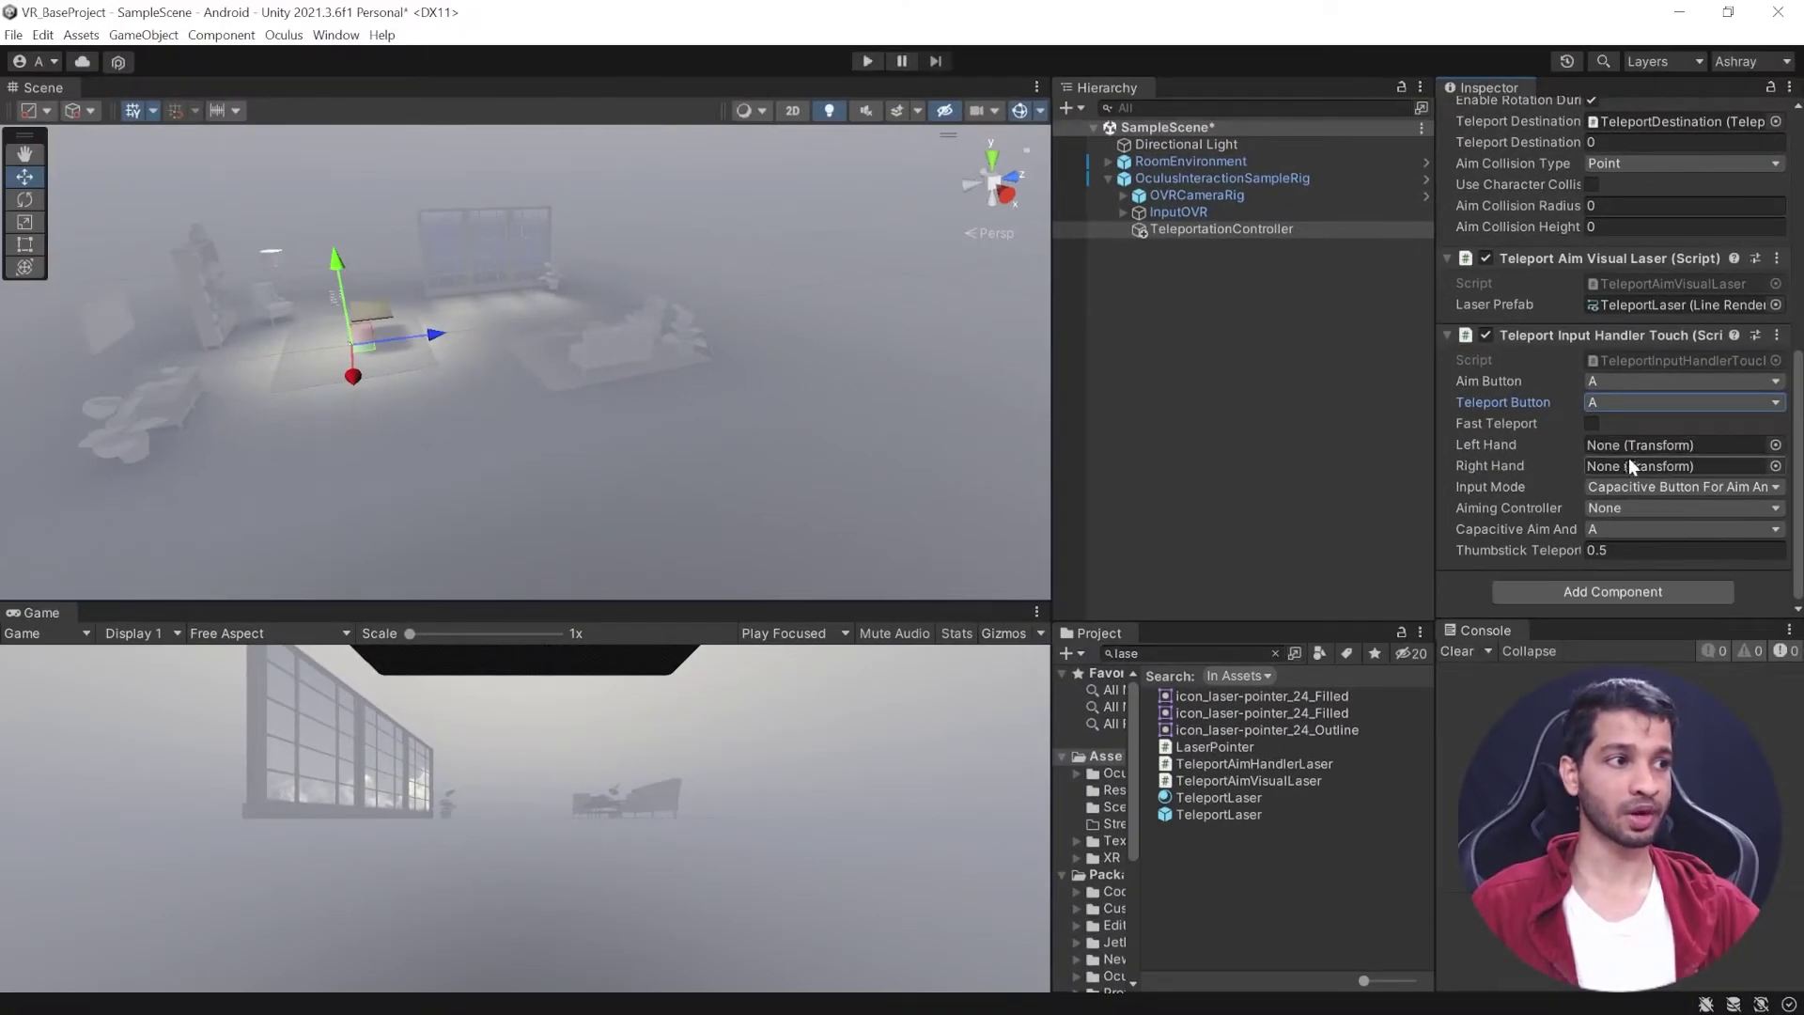
# Assign LeftControllerAnchor as Left Hand and RightControllerAnchor as Right Hand from OVRCameraRig's TrackingSpace in Teleport Input Handler Touch.
pyautogui.click(1122, 195)
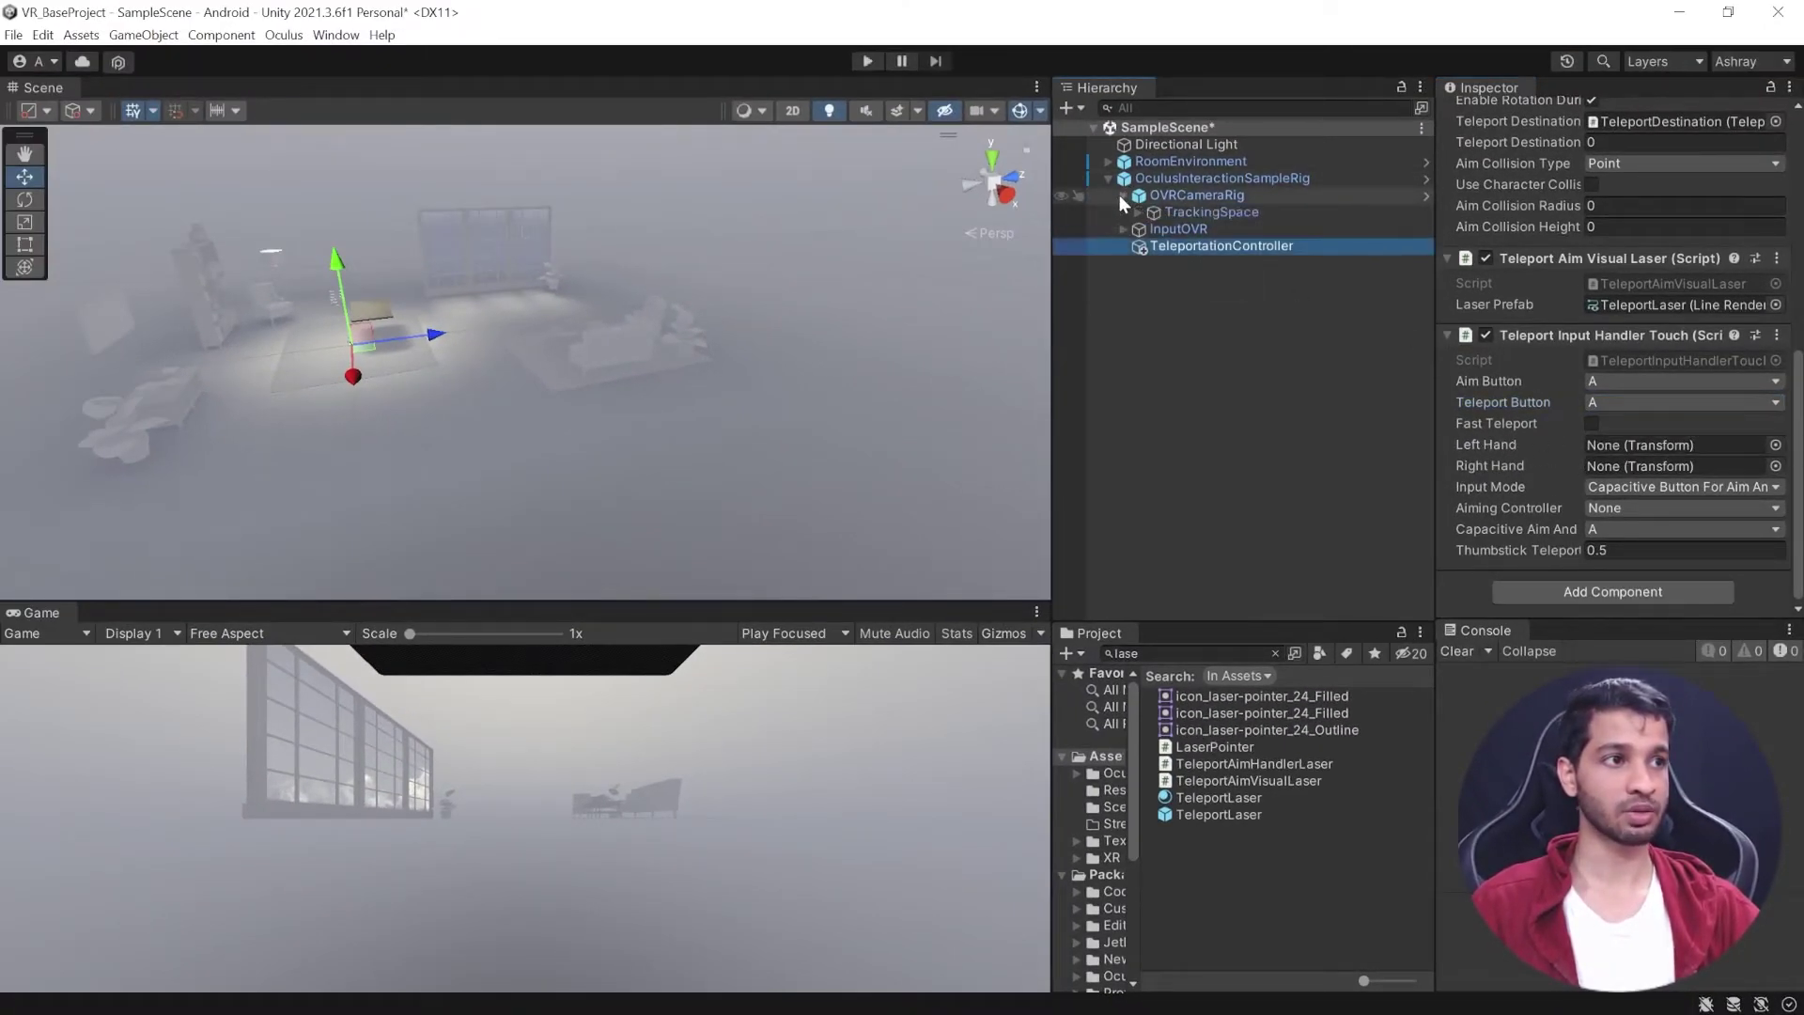
pyautogui.click(1139, 212)
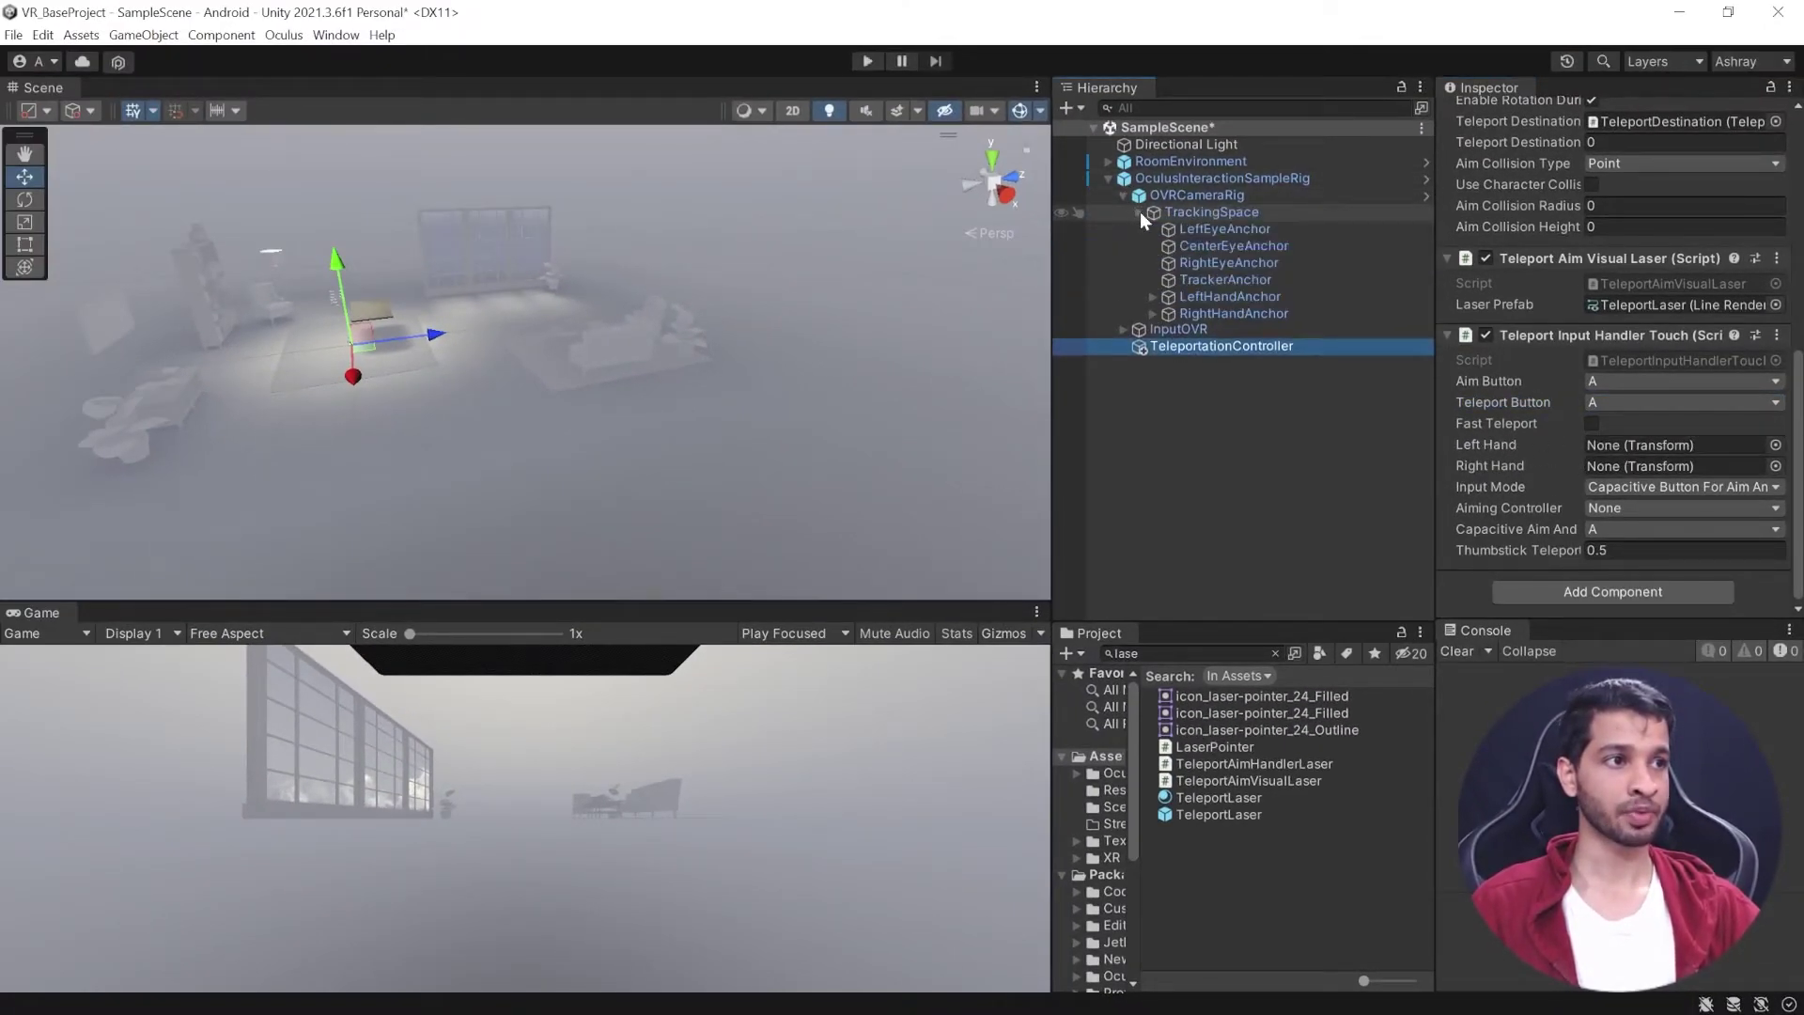
pyautogui.click(1153, 296)
pyautogui.click(1155, 347)
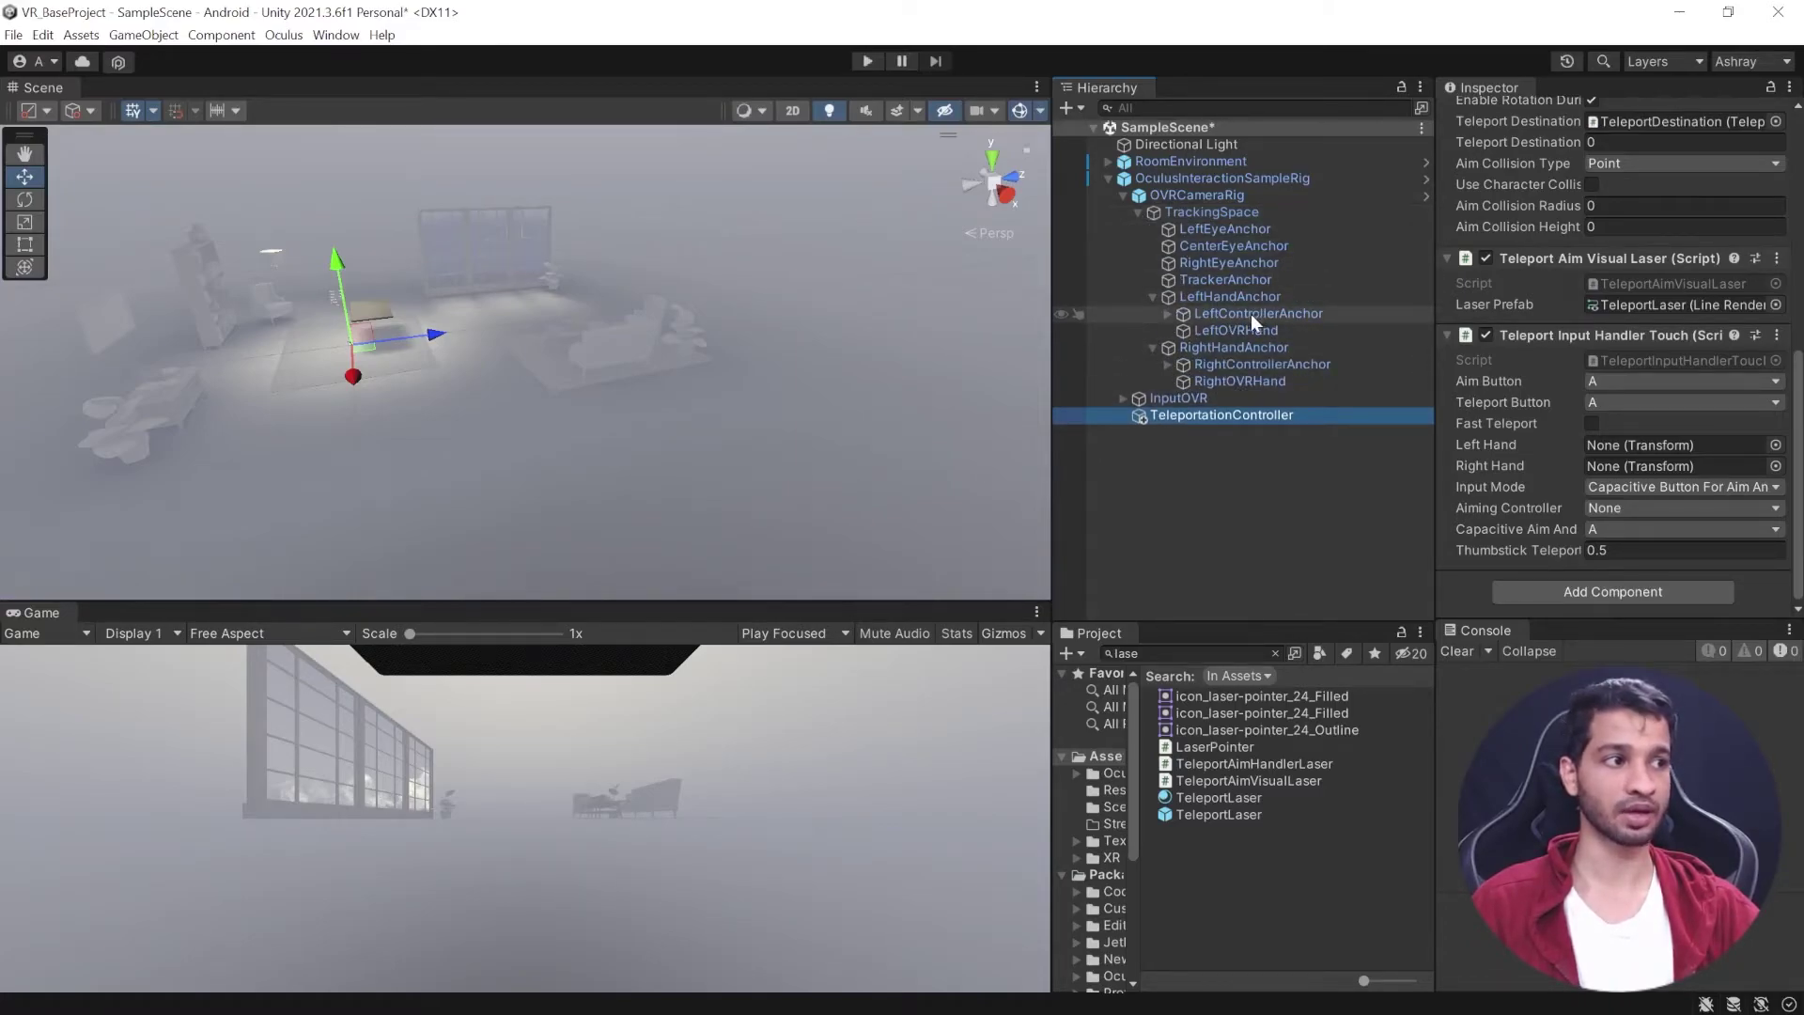
pyautogui.moveTo(1250, 314); pyautogui.dragTo(1618, 443)
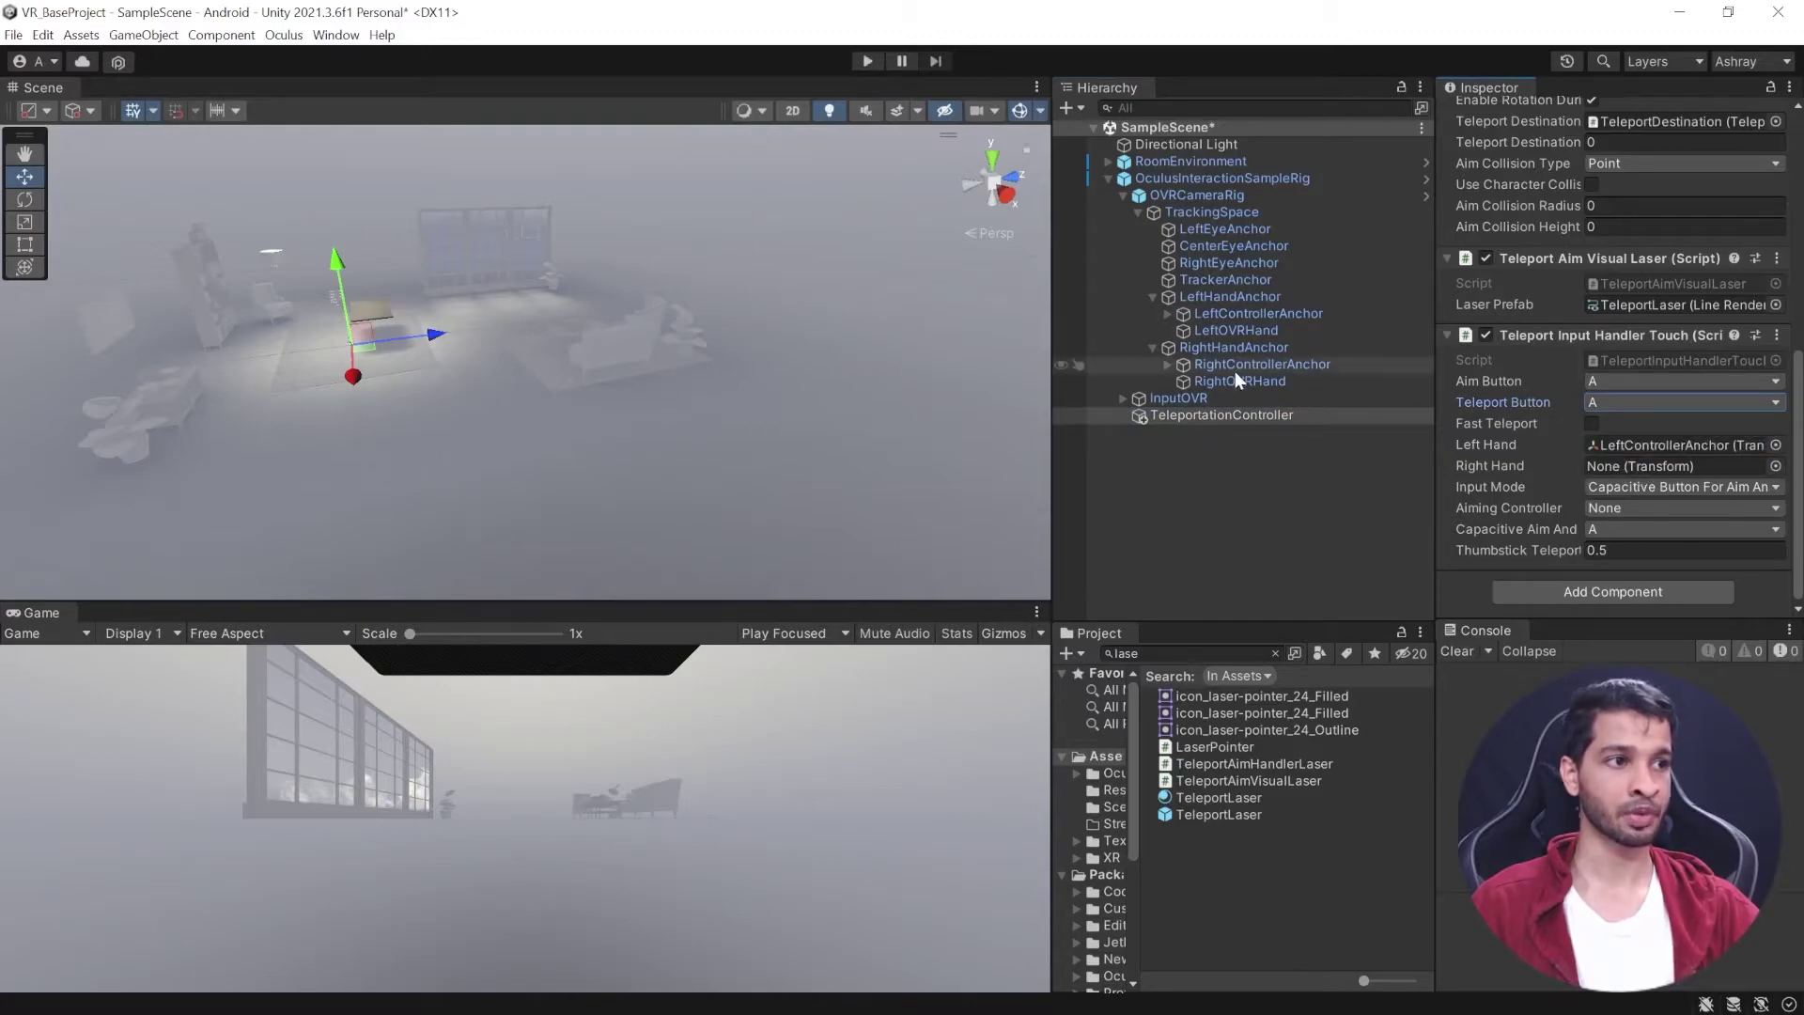
pyautogui.moveTo(1261, 364); pyautogui.dragTo(1665, 474)
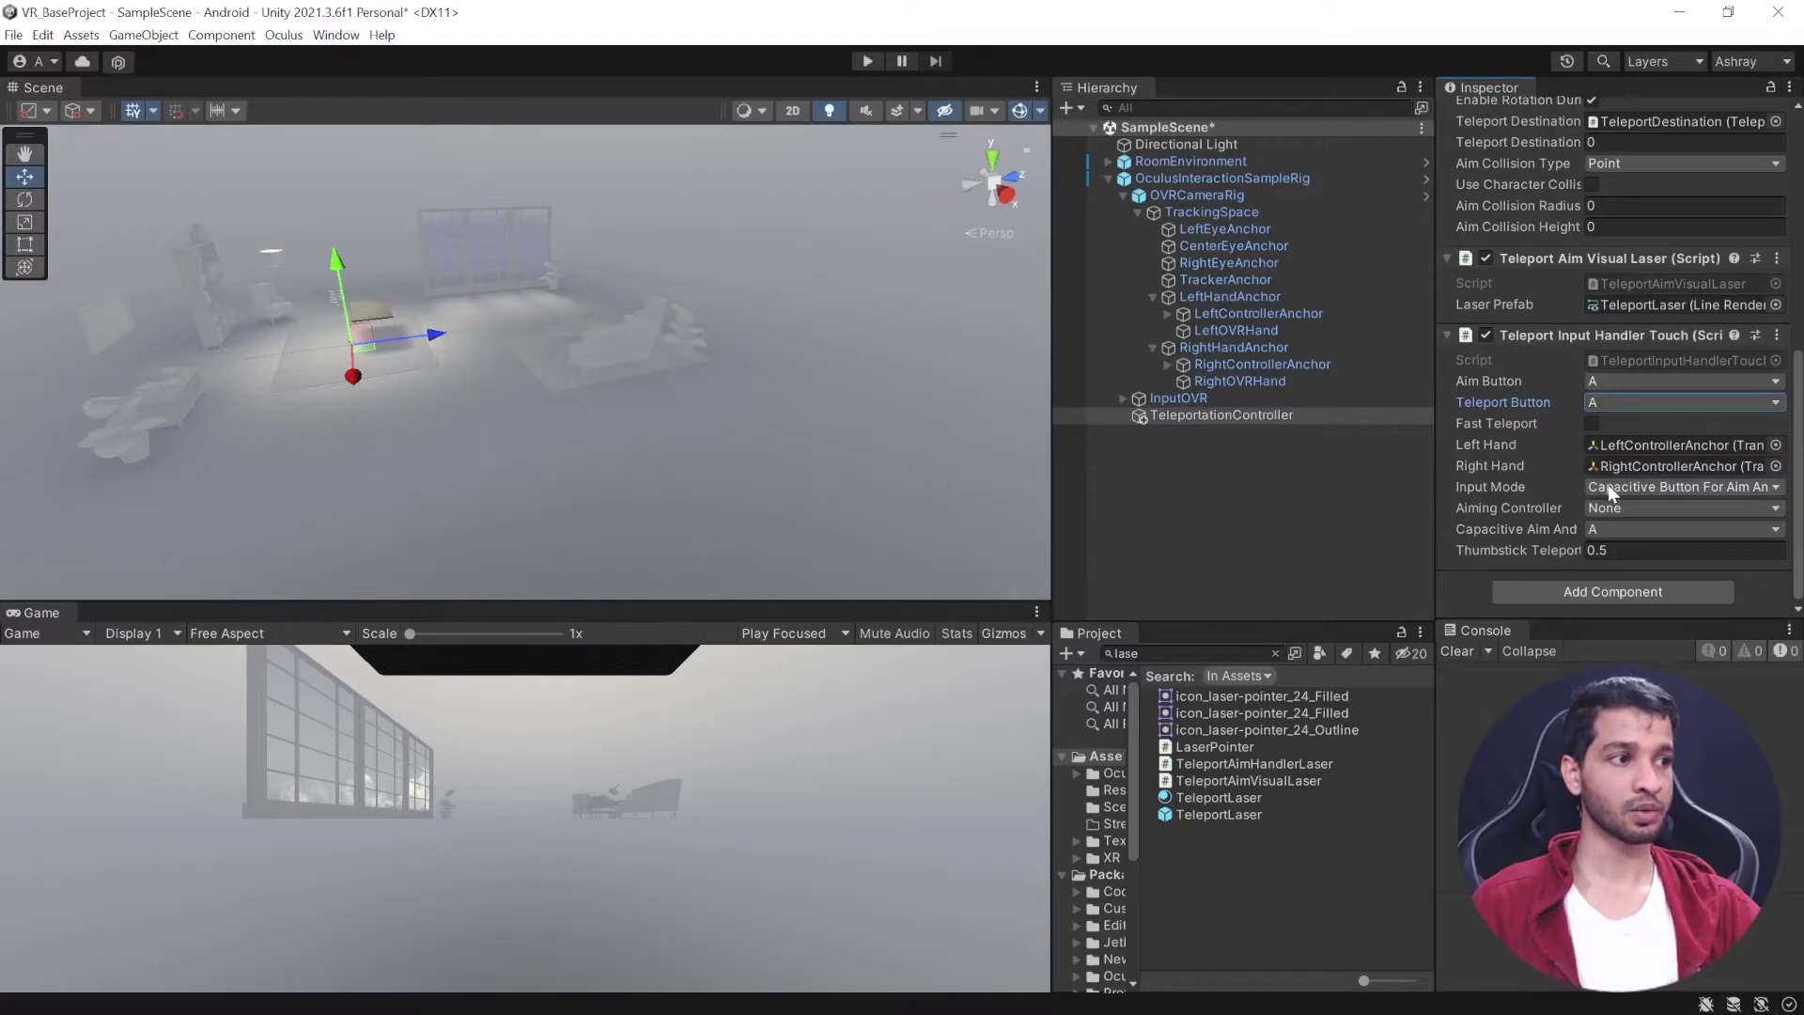
# Try Separate Buttons For Aim And Teleport as the Input Mode and restore Capacitive Button For Aim And Teleport.
pyautogui.click(1609, 486)
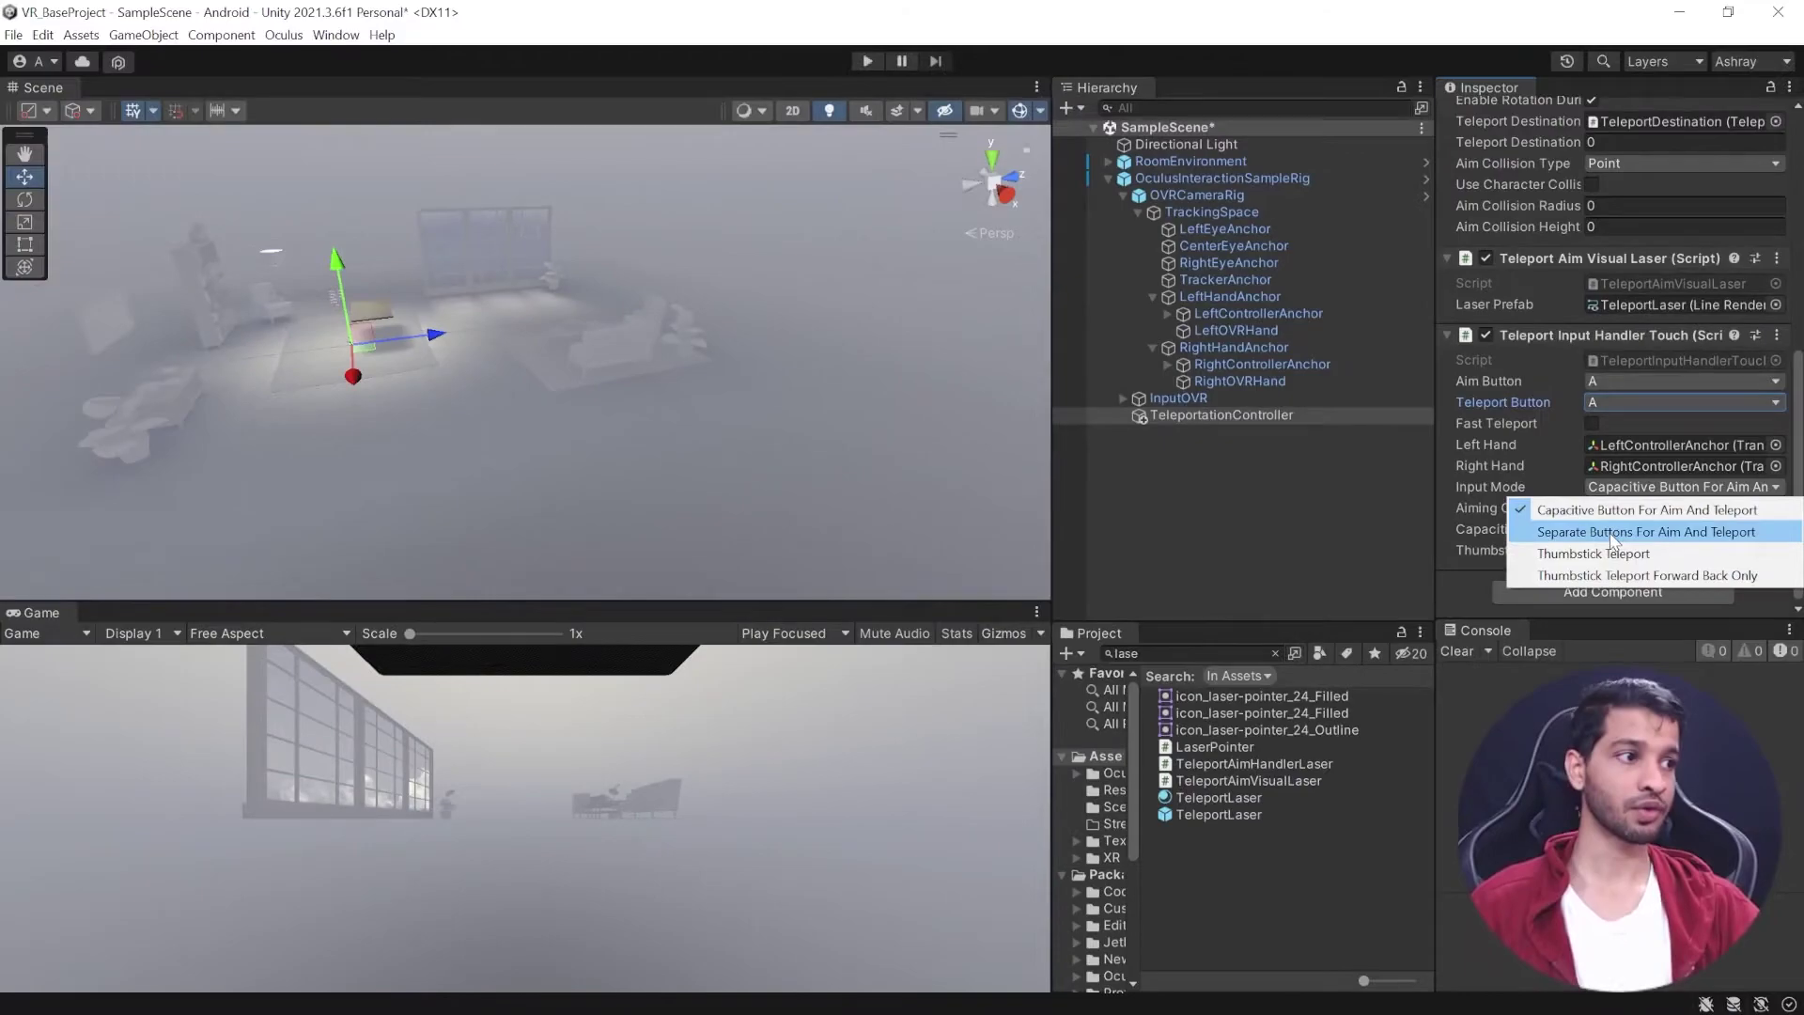
pyautogui.click(1618, 408)
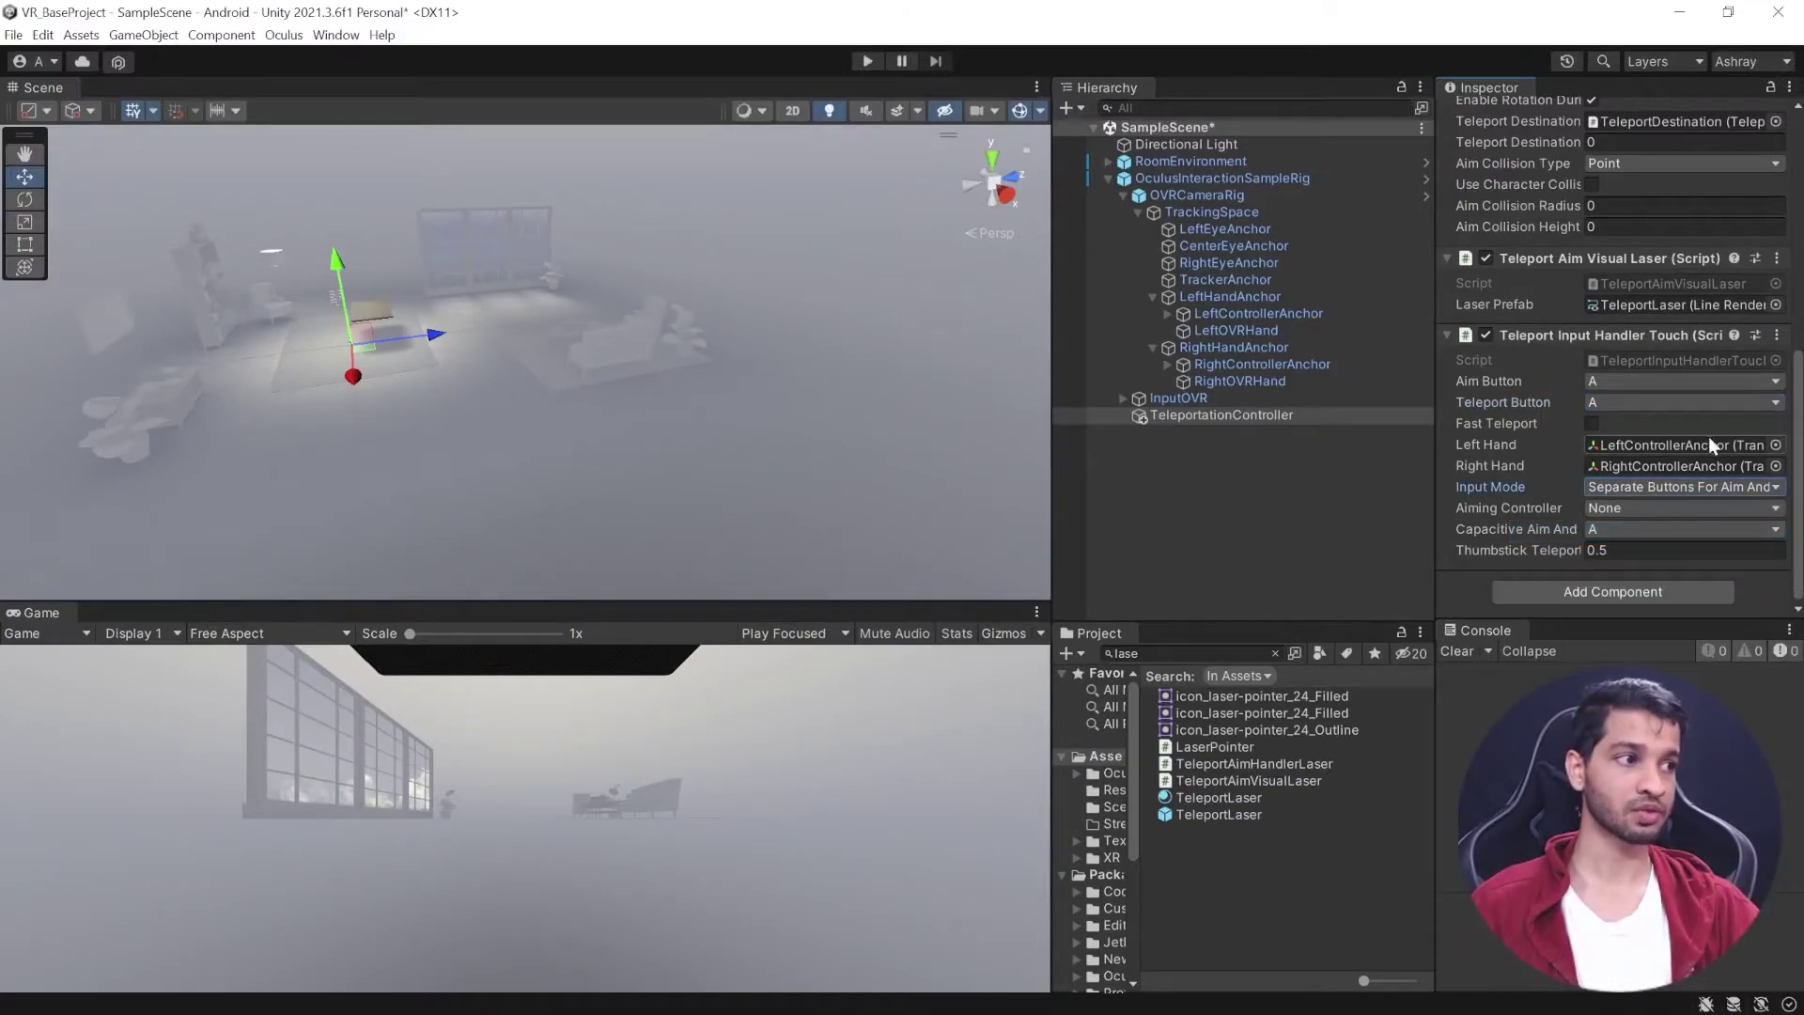
pyautogui.click(1631, 401)
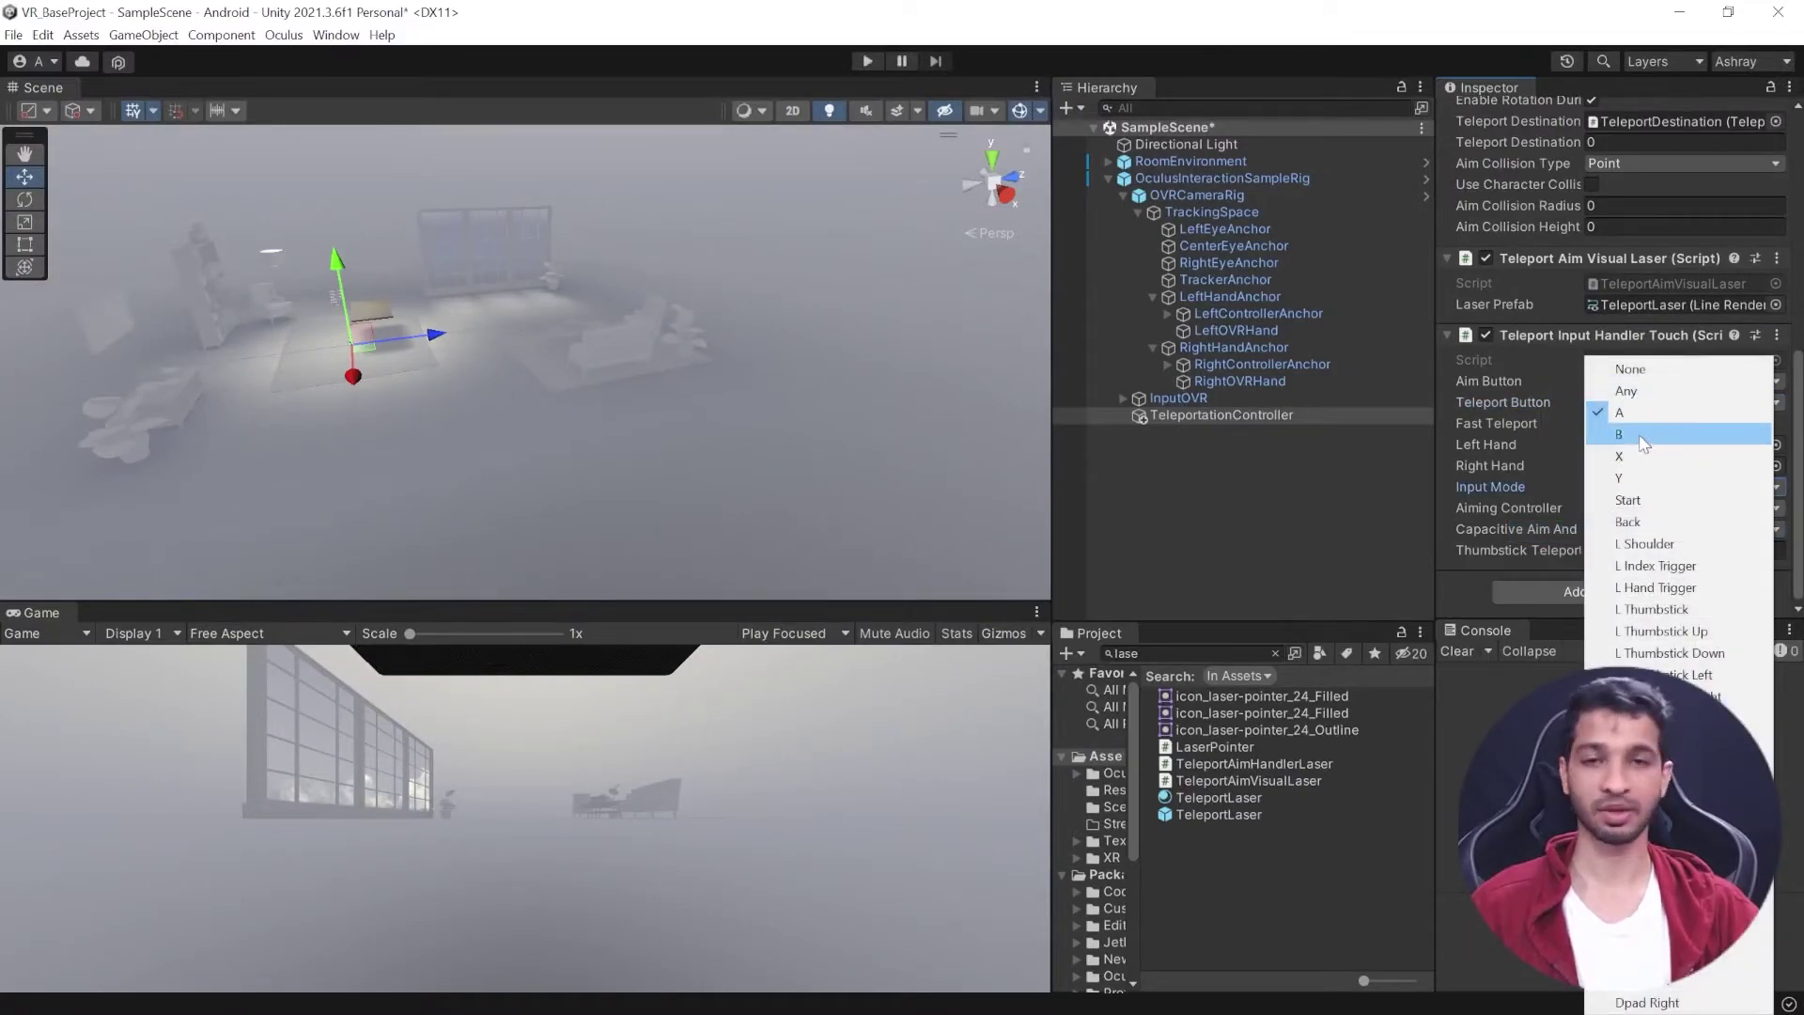
pyautogui.click(1410, 460)
pyautogui.click(1259, 414)
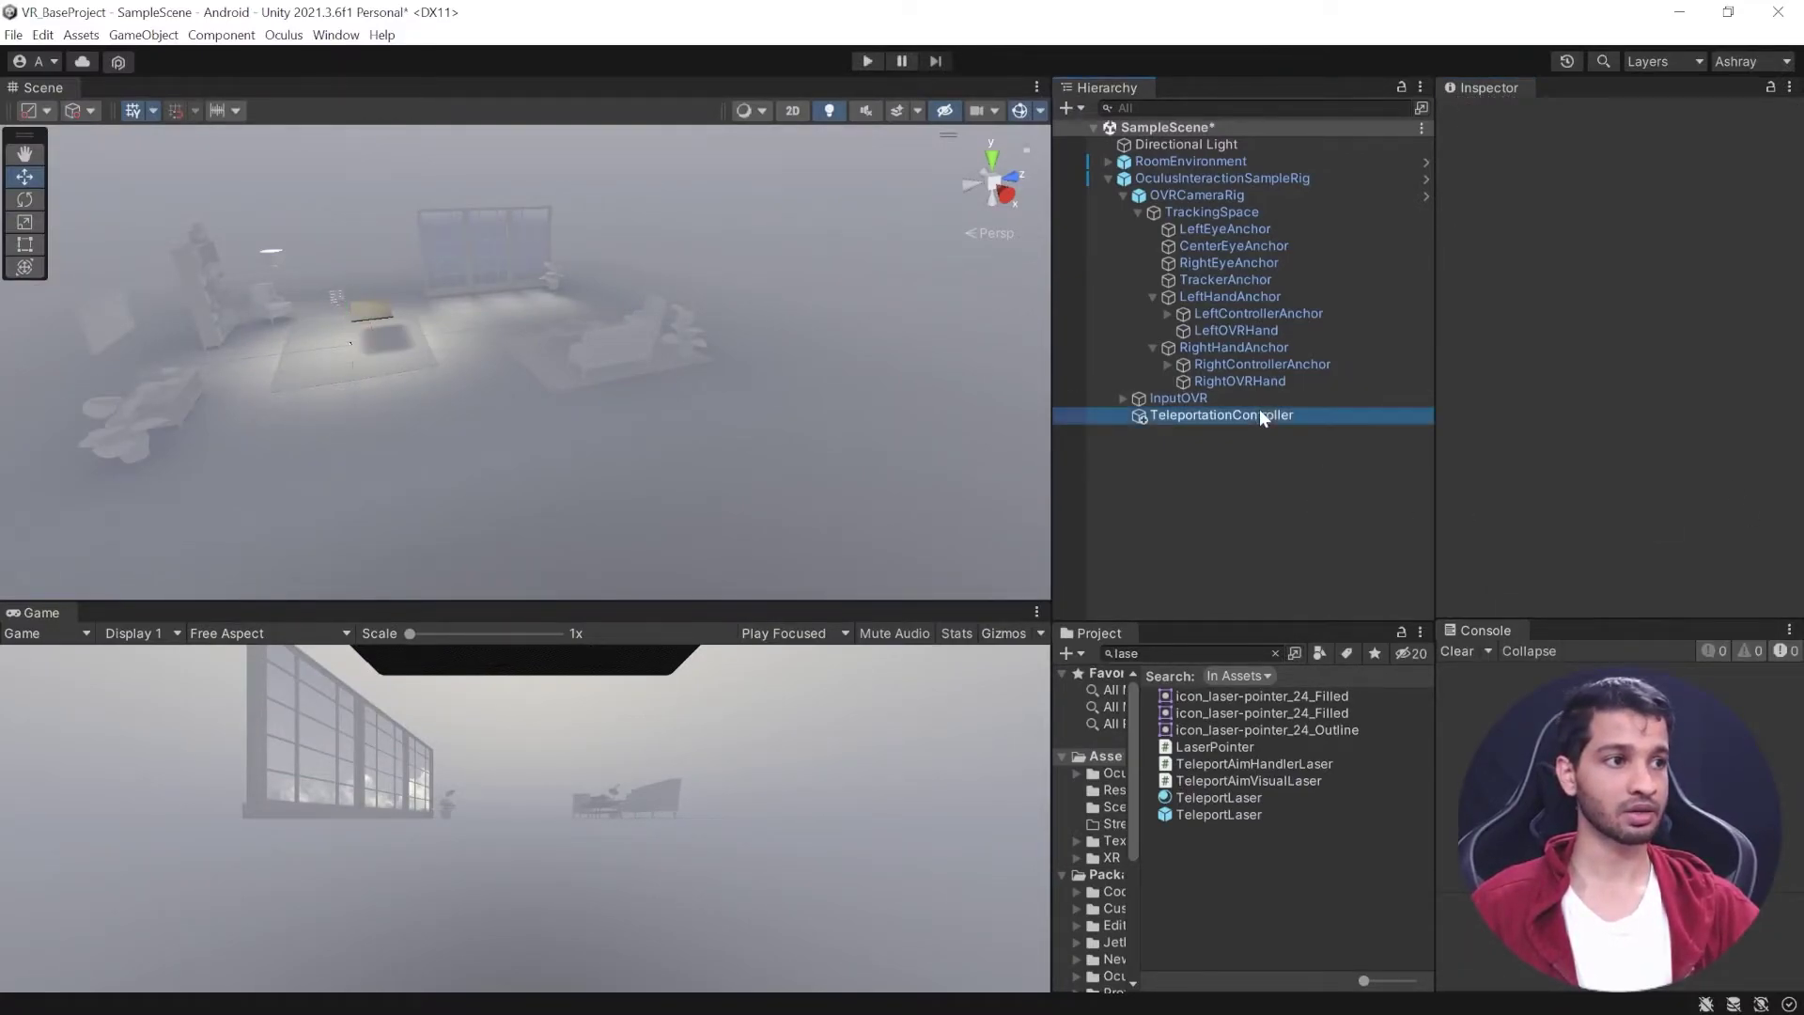
pyautogui.scroll(-5, 1691, 442)
pyautogui.scroll(-5, 1643, 419)
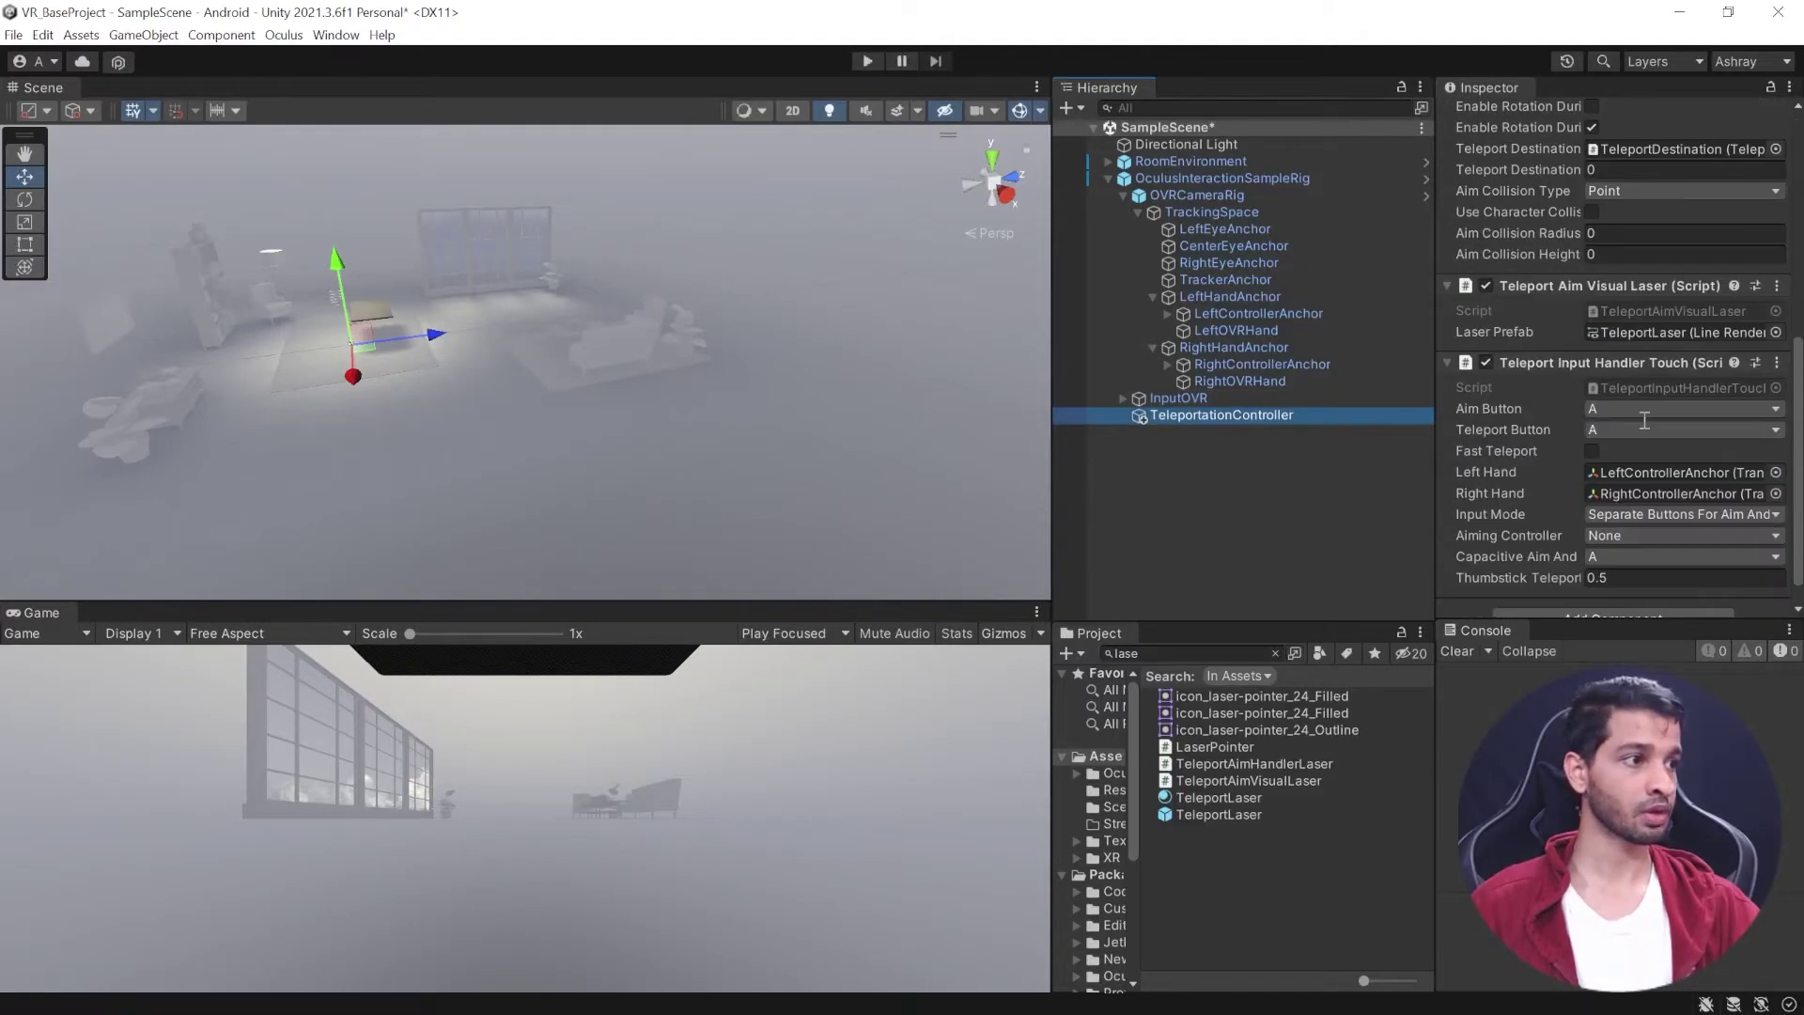
pyautogui.click(1642, 484)
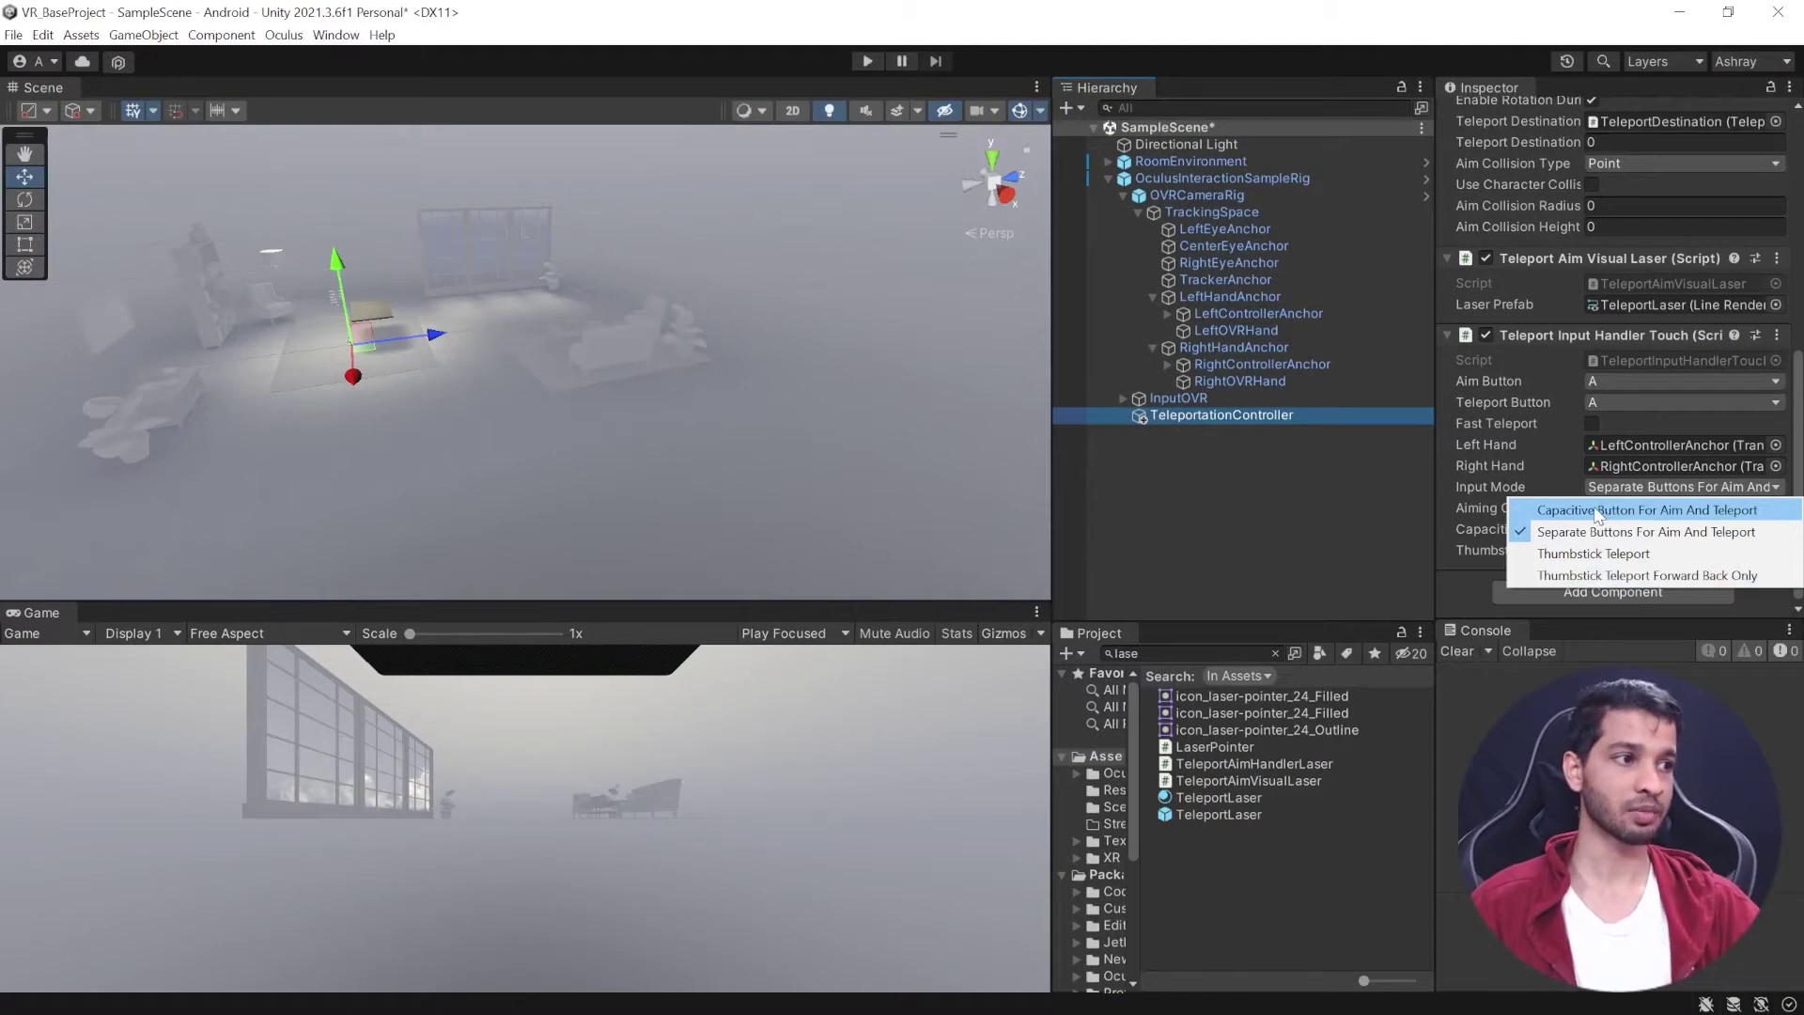
pyautogui.click(1590, 512)
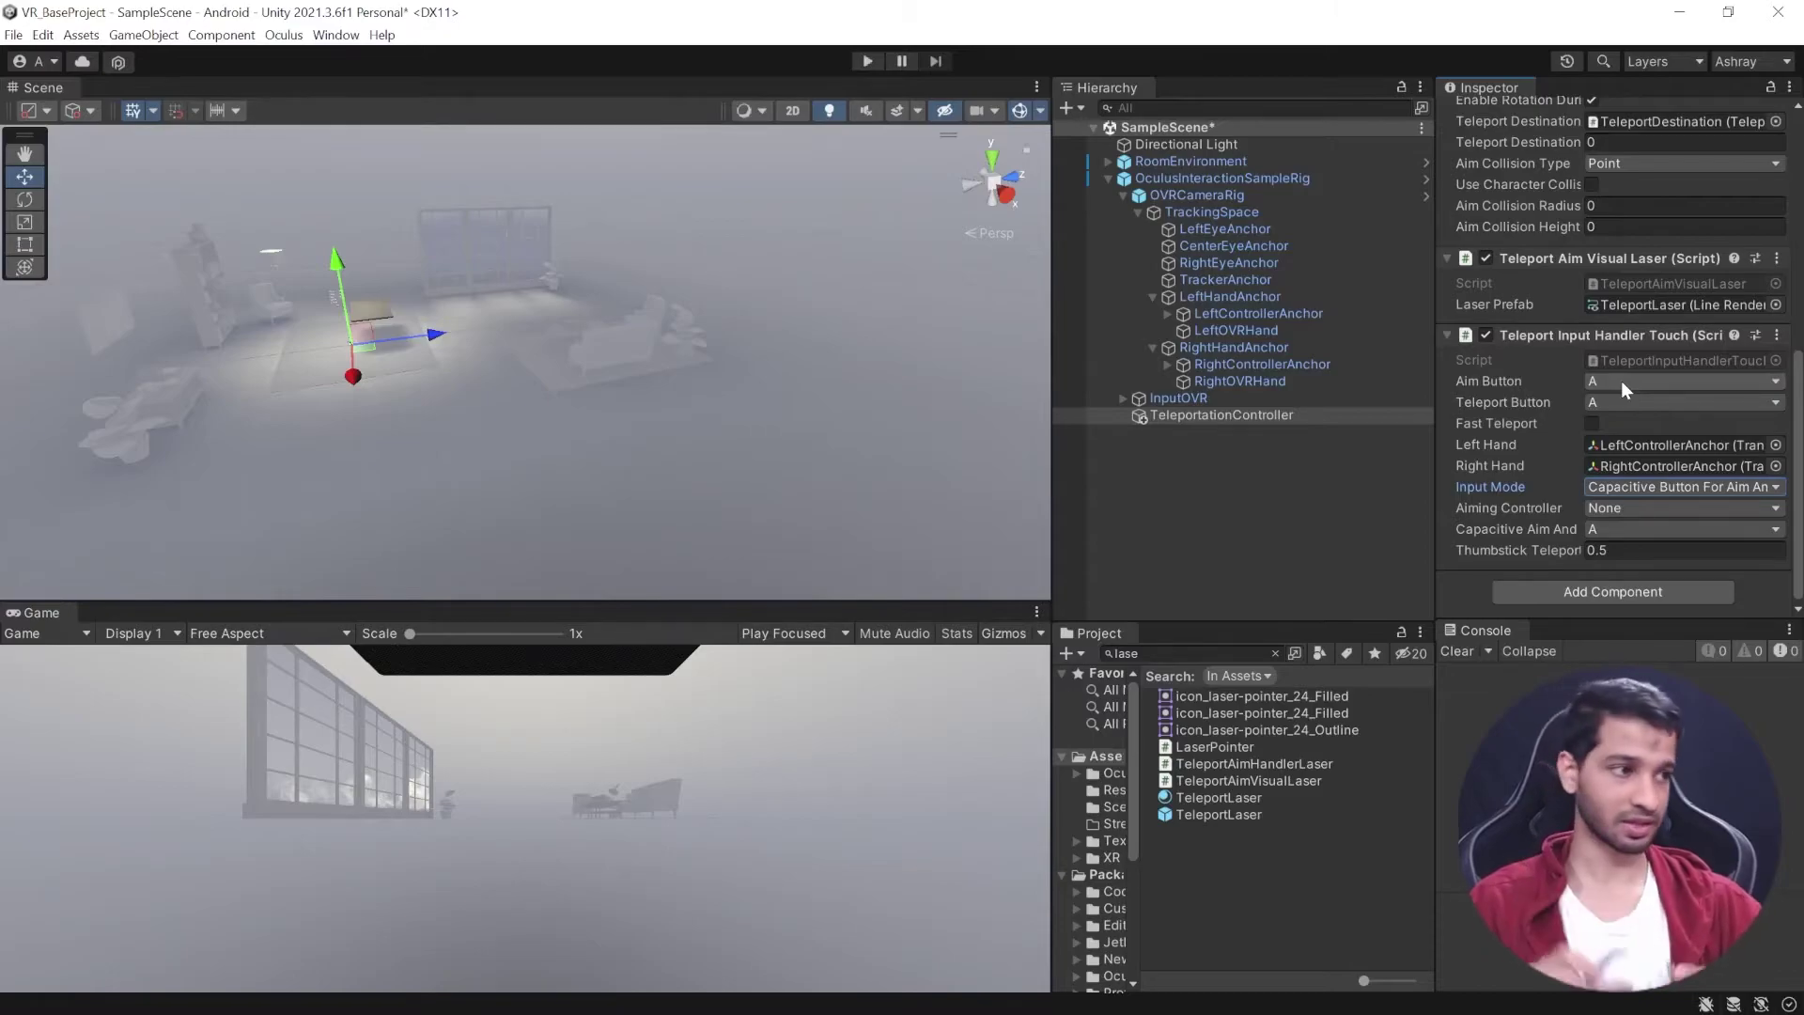
# Set the Aiming Controller of Teleport Input Handler Touch to R Touch.
pyautogui.click(1616, 507)
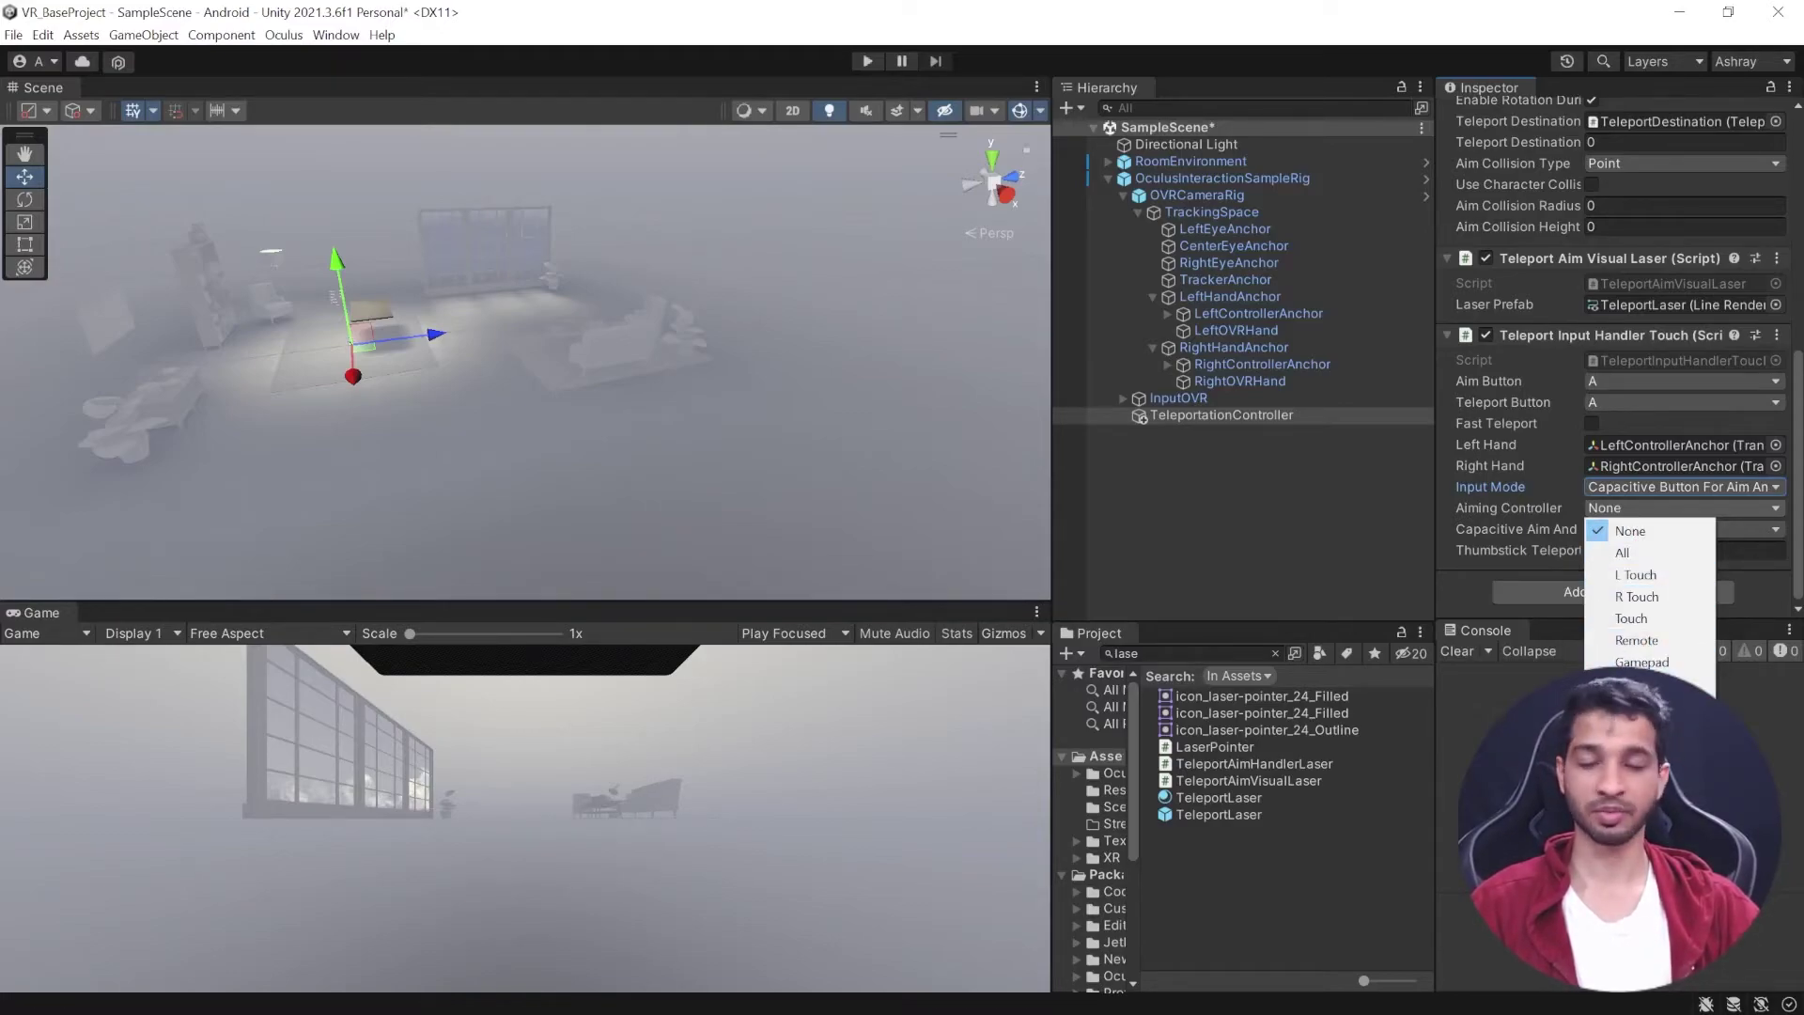
pyautogui.click(1654, 598)
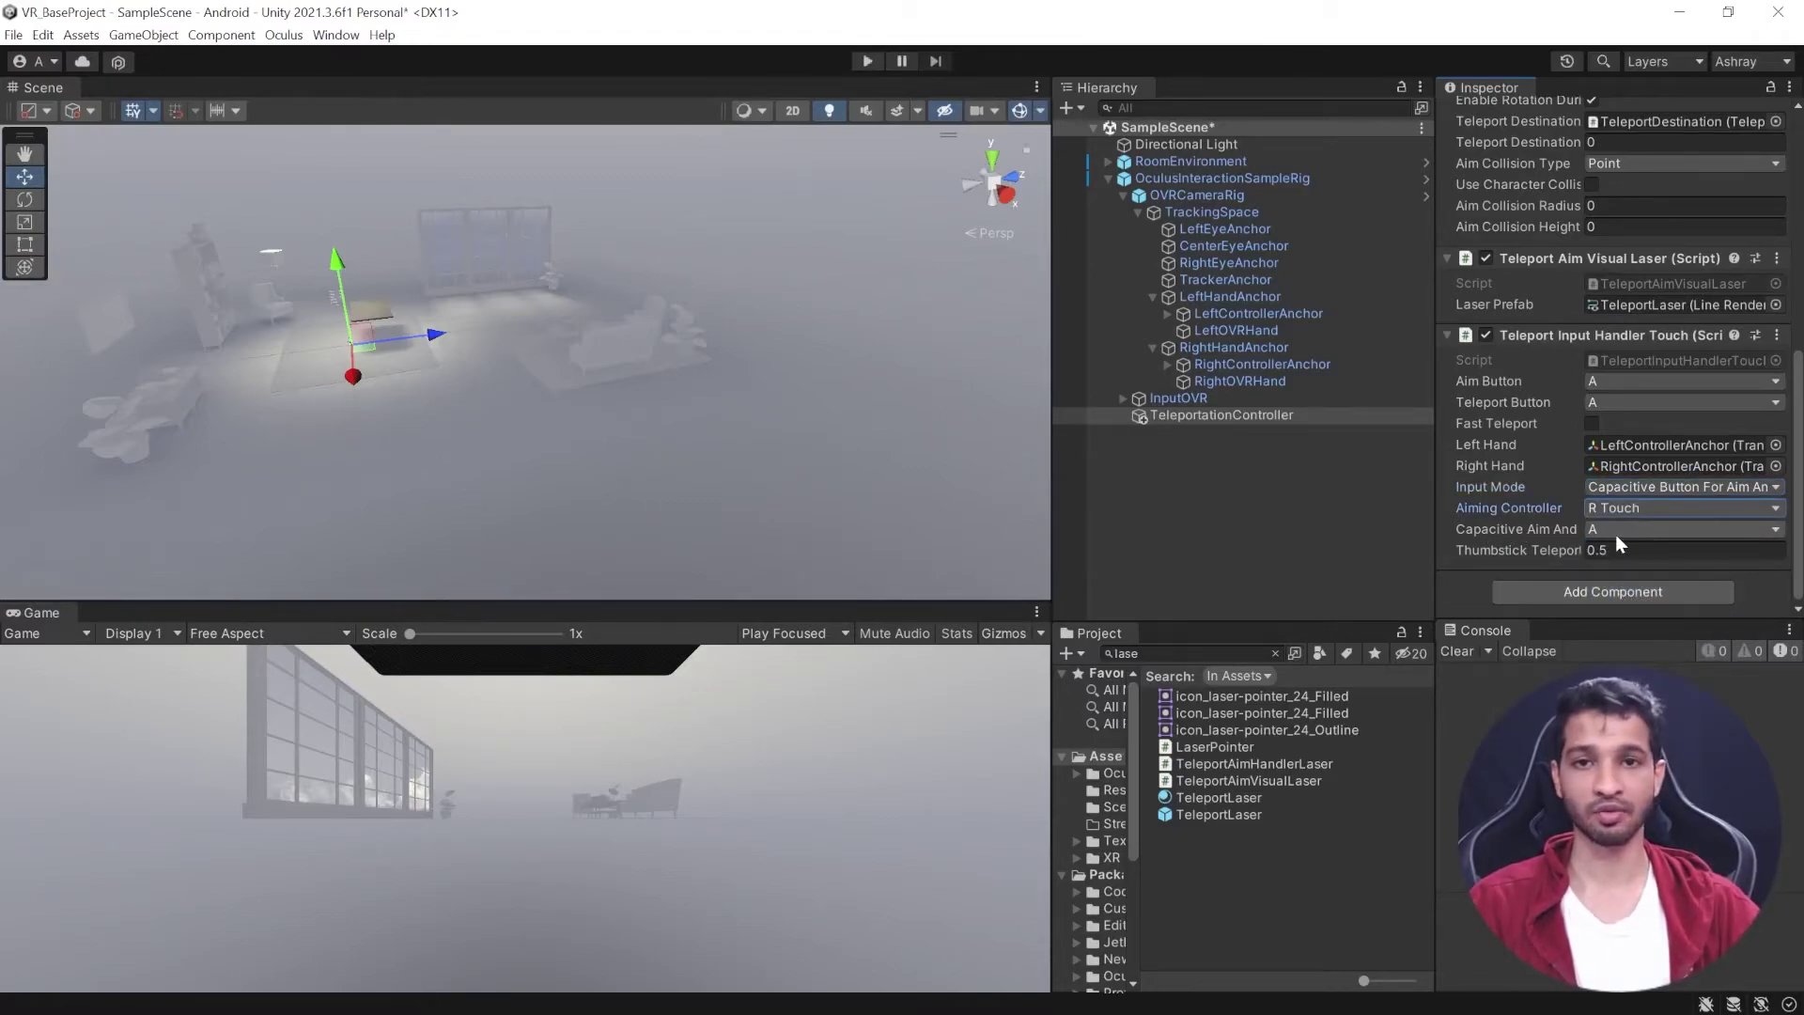
# Add a Teleport Aim Handler Parabolic component to TeleportationController, with Range 100 and Aim Step 0.2.
pyautogui.click(1597, 586)
pyautogui.write('tel')
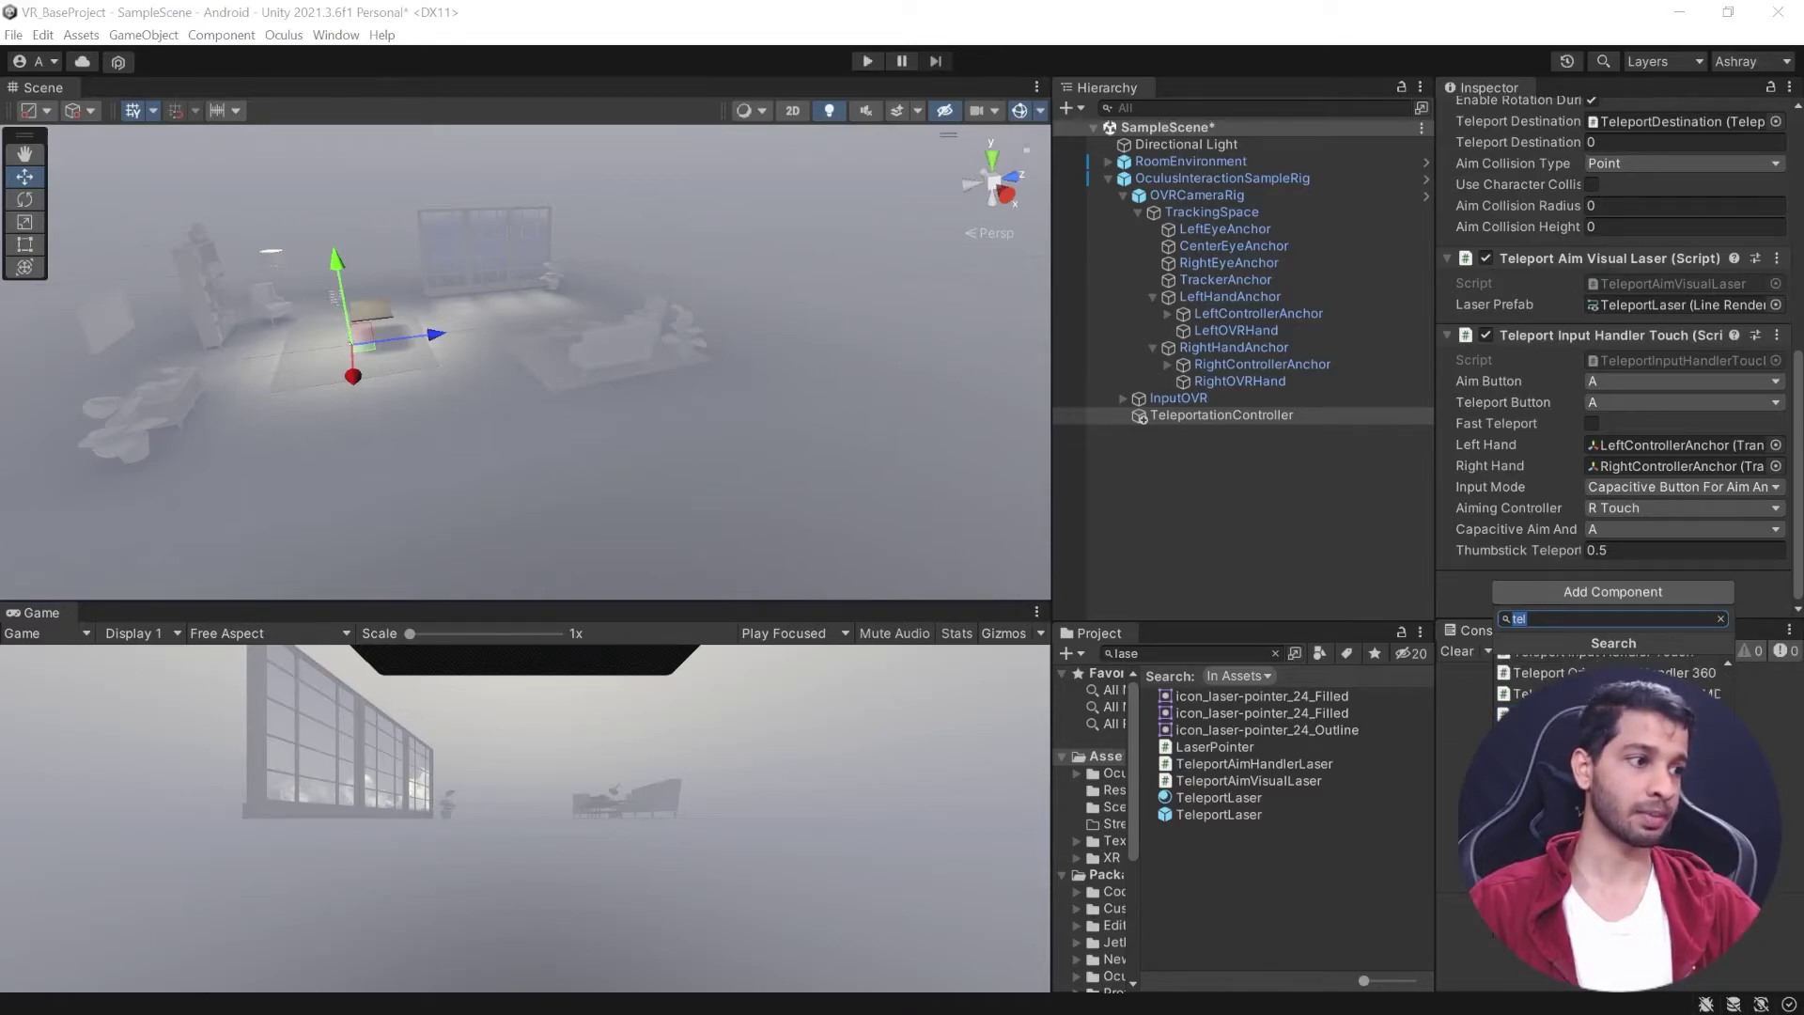
pyautogui.scroll(-2, 1613, 695)
pyautogui.scroll(2, 1614, 695)
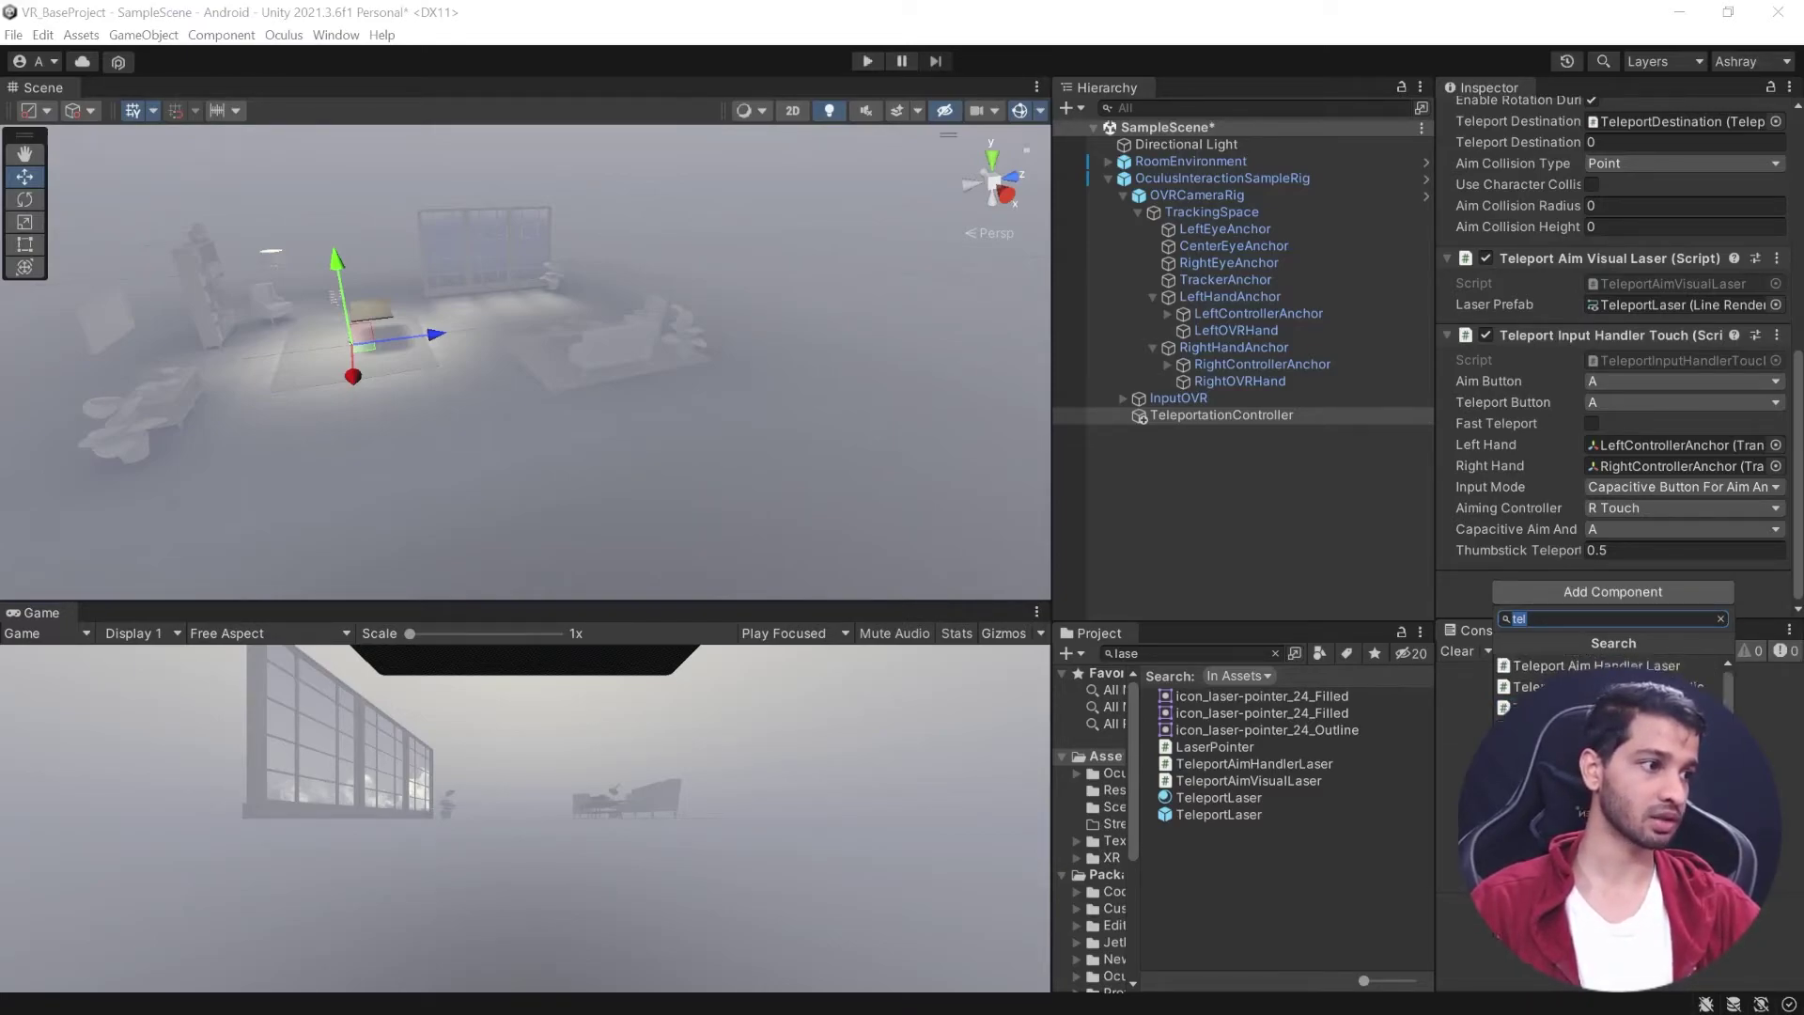
pyautogui.click(1613, 687)
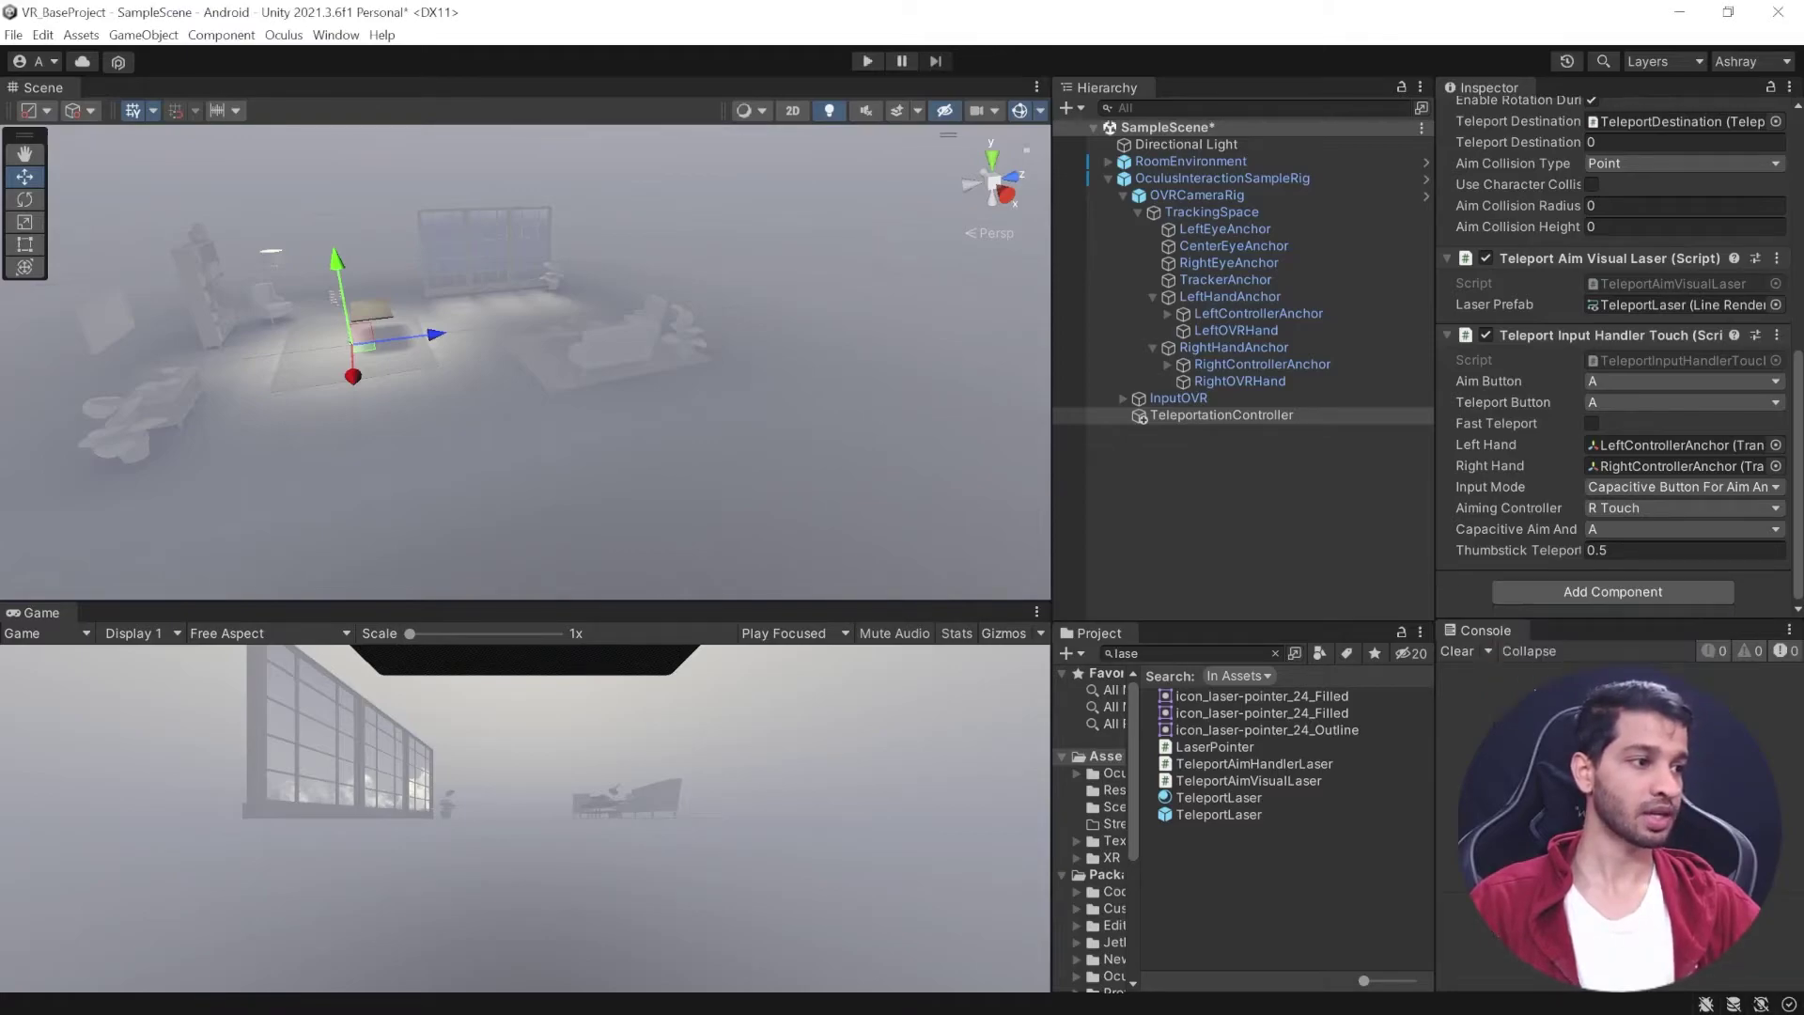
pyautogui.click(1620, 465)
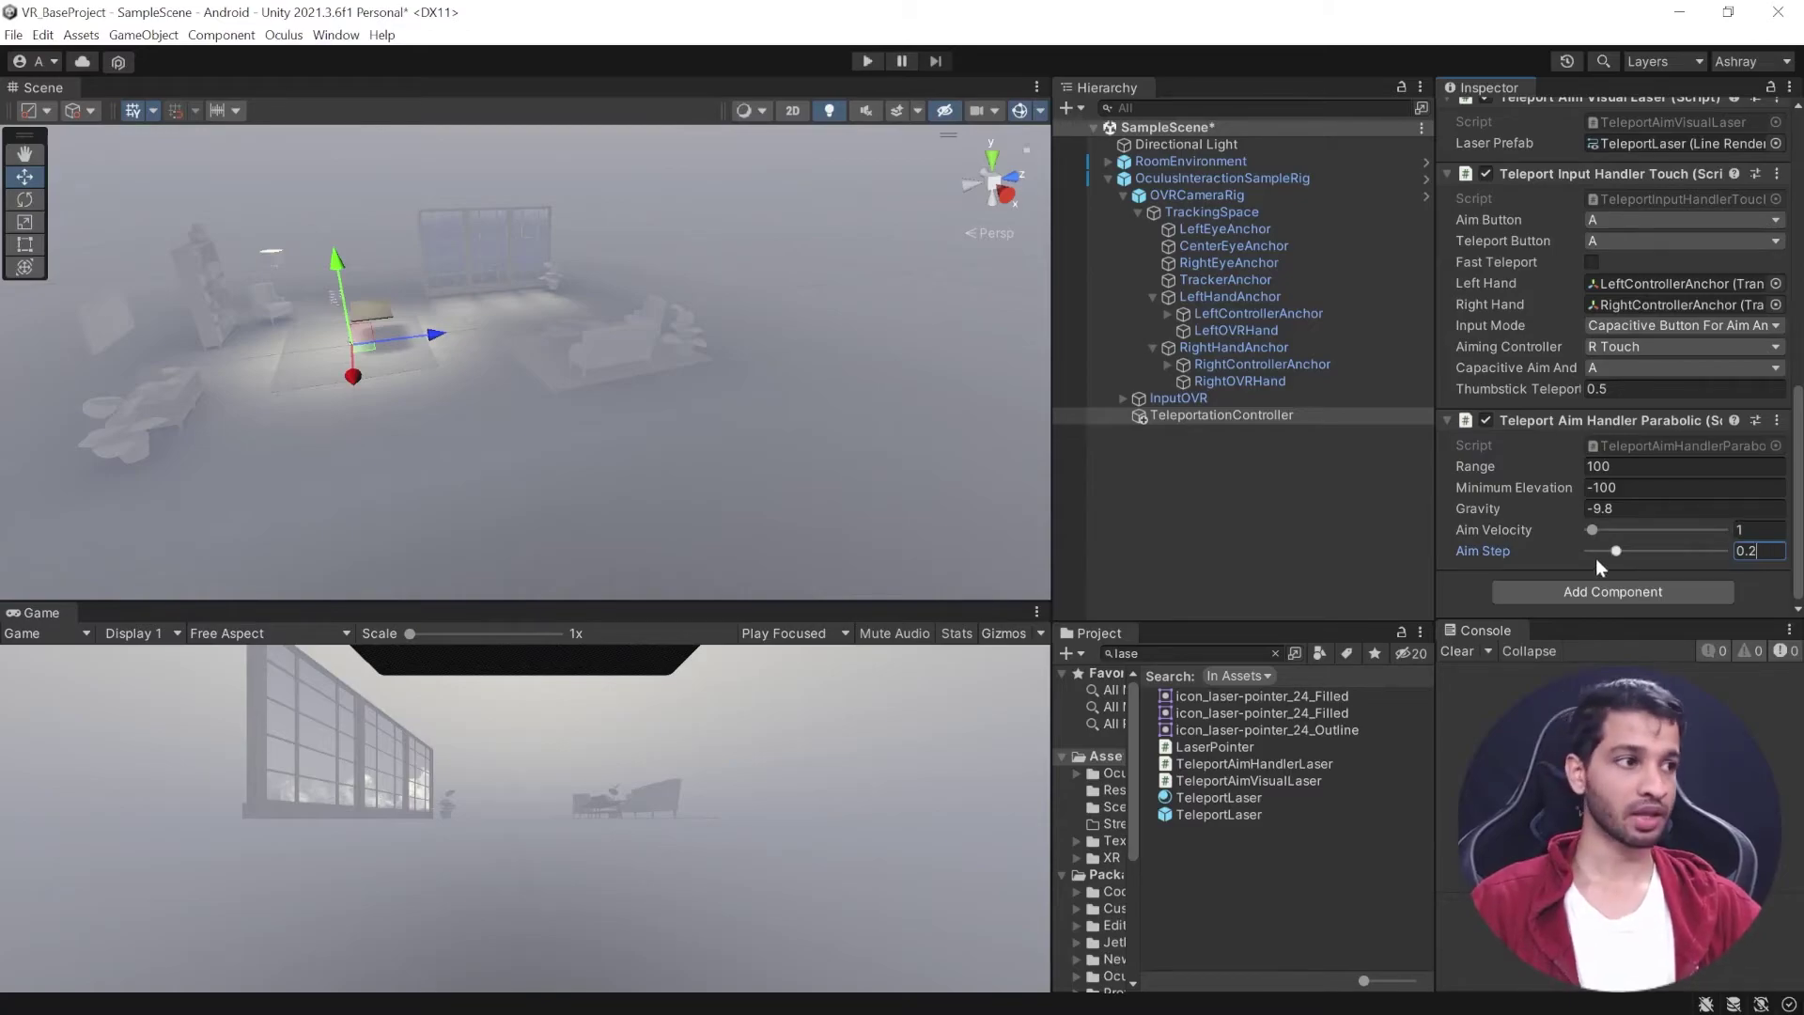
# Add a Teleport Target Handler Physical component to TeleportationController and check the layers offered for its Aim Collision Layer Mask.
pyautogui.click(1582, 588)
pyautogui.write('tel')
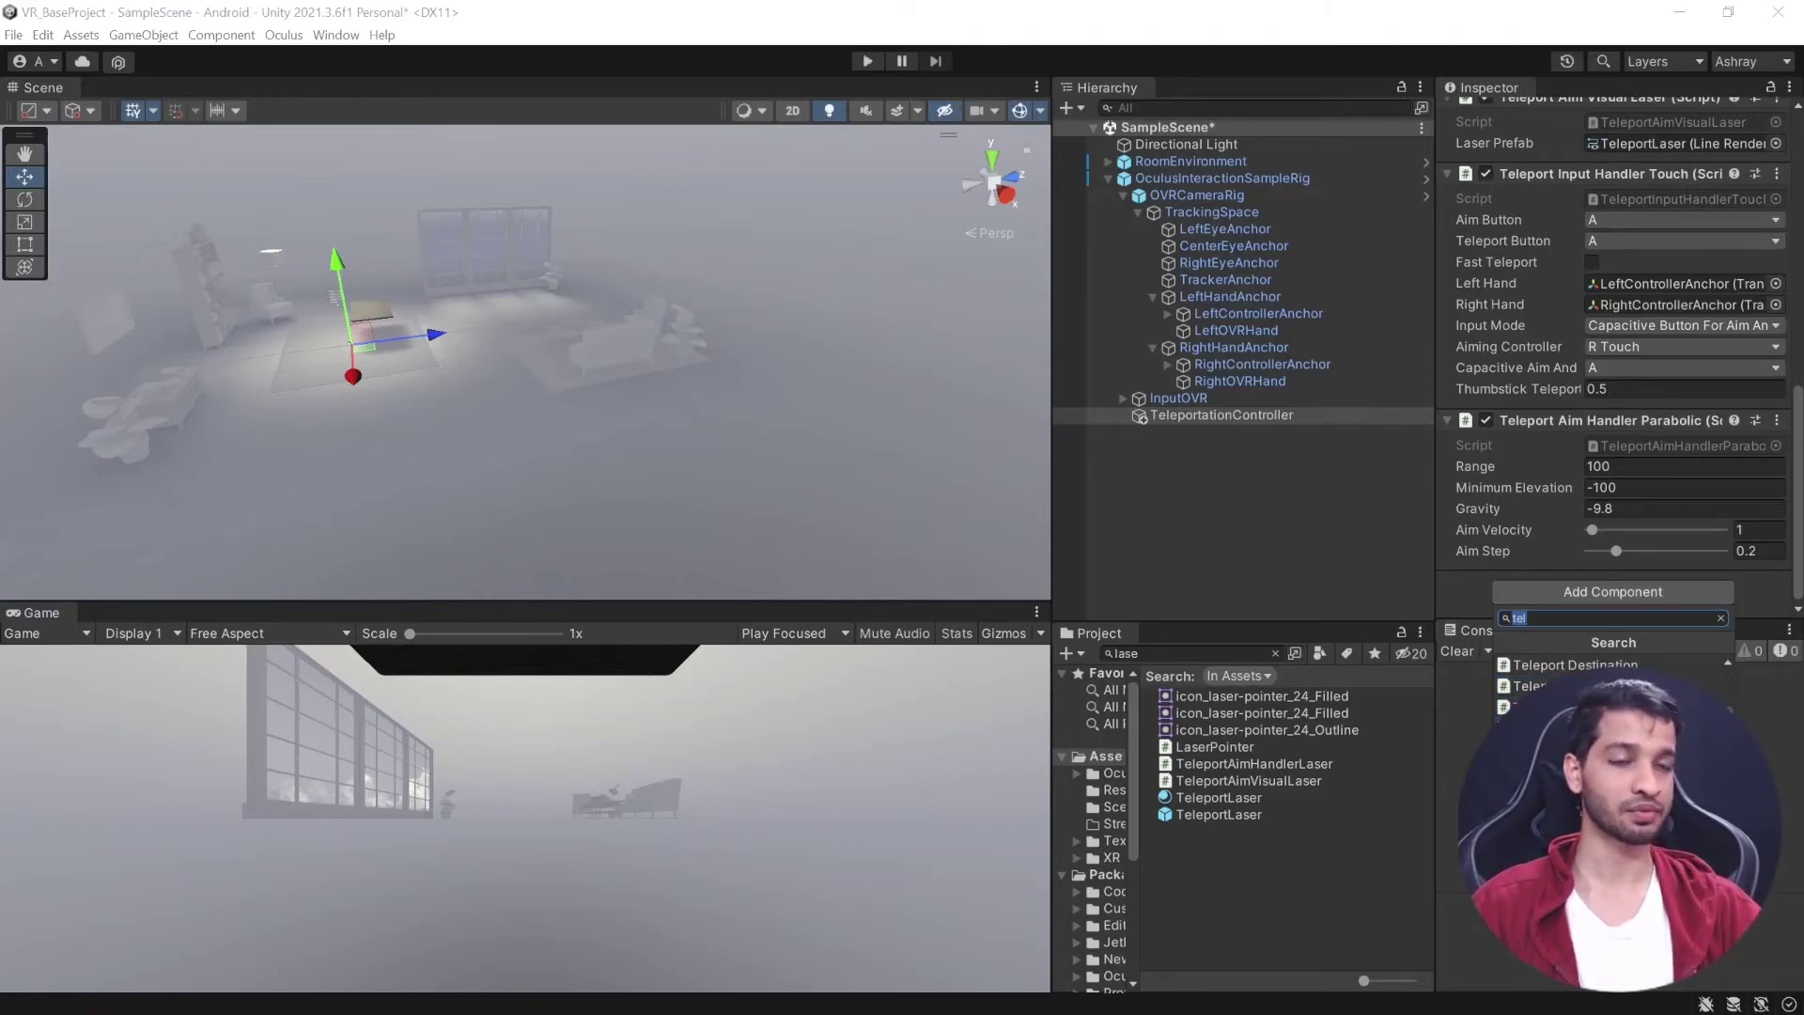
pyautogui.press('Return')
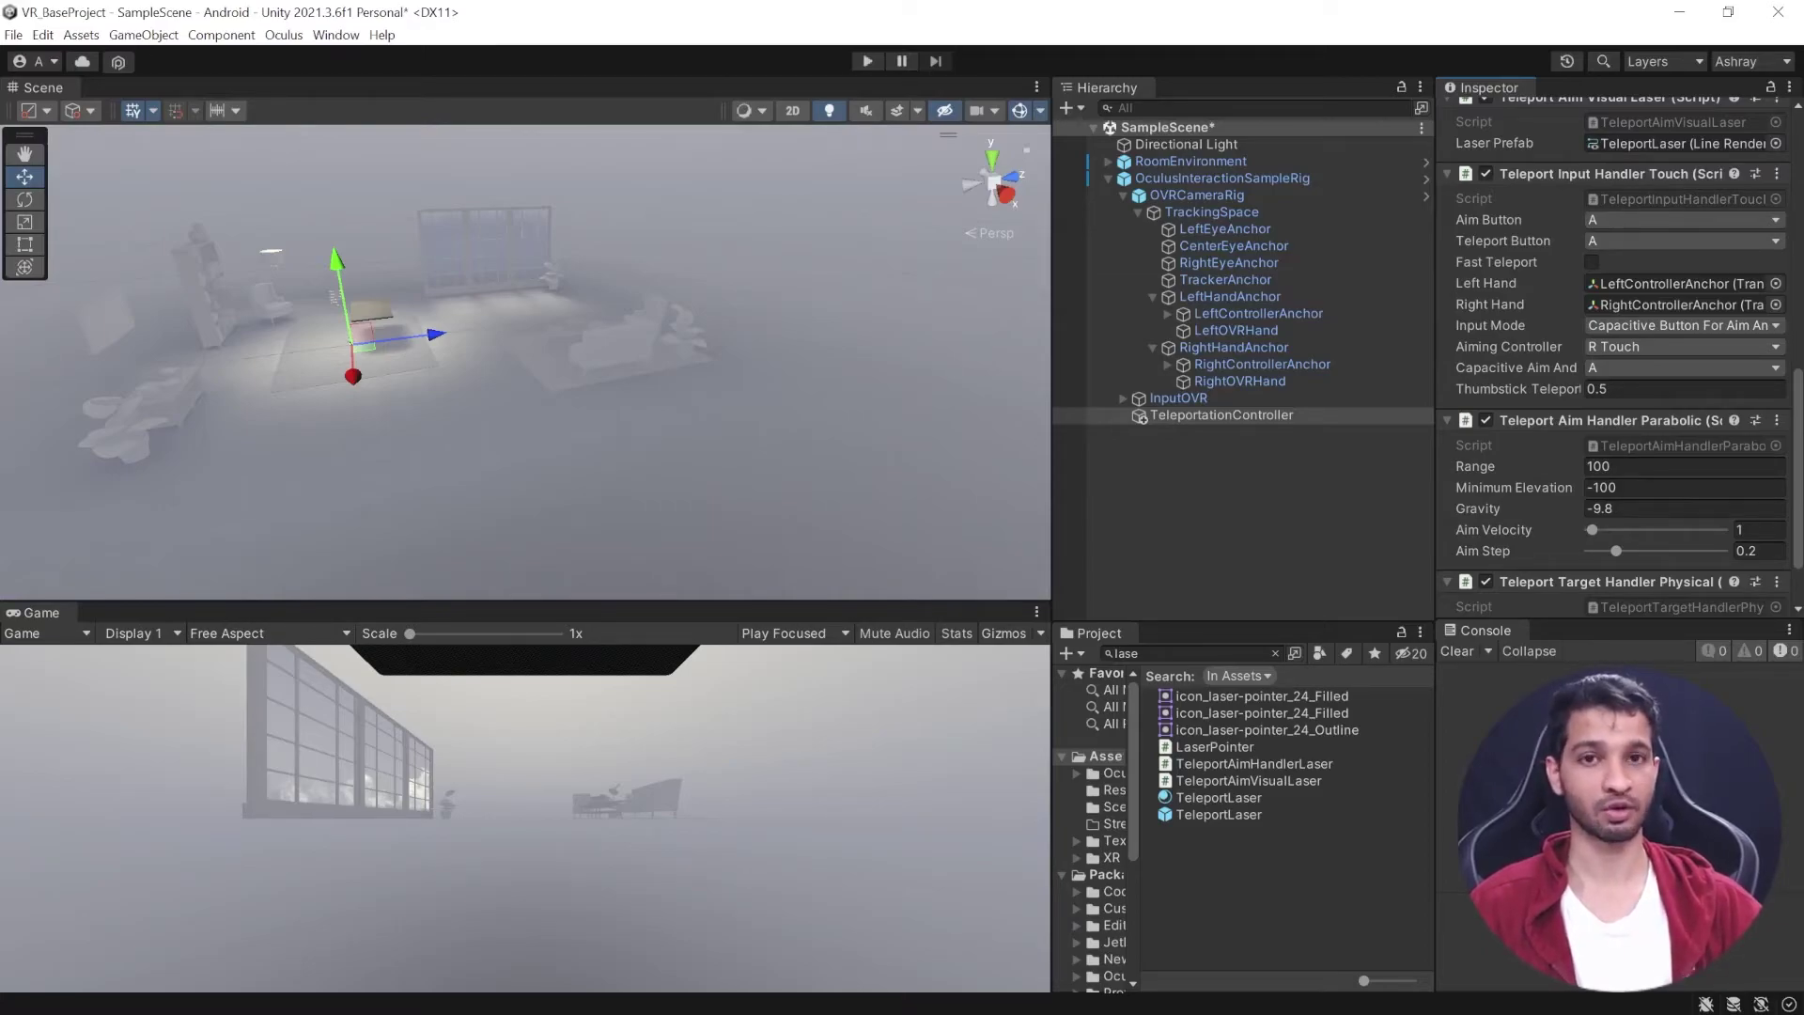
pyautogui.scroll(-2, 1601, 498)
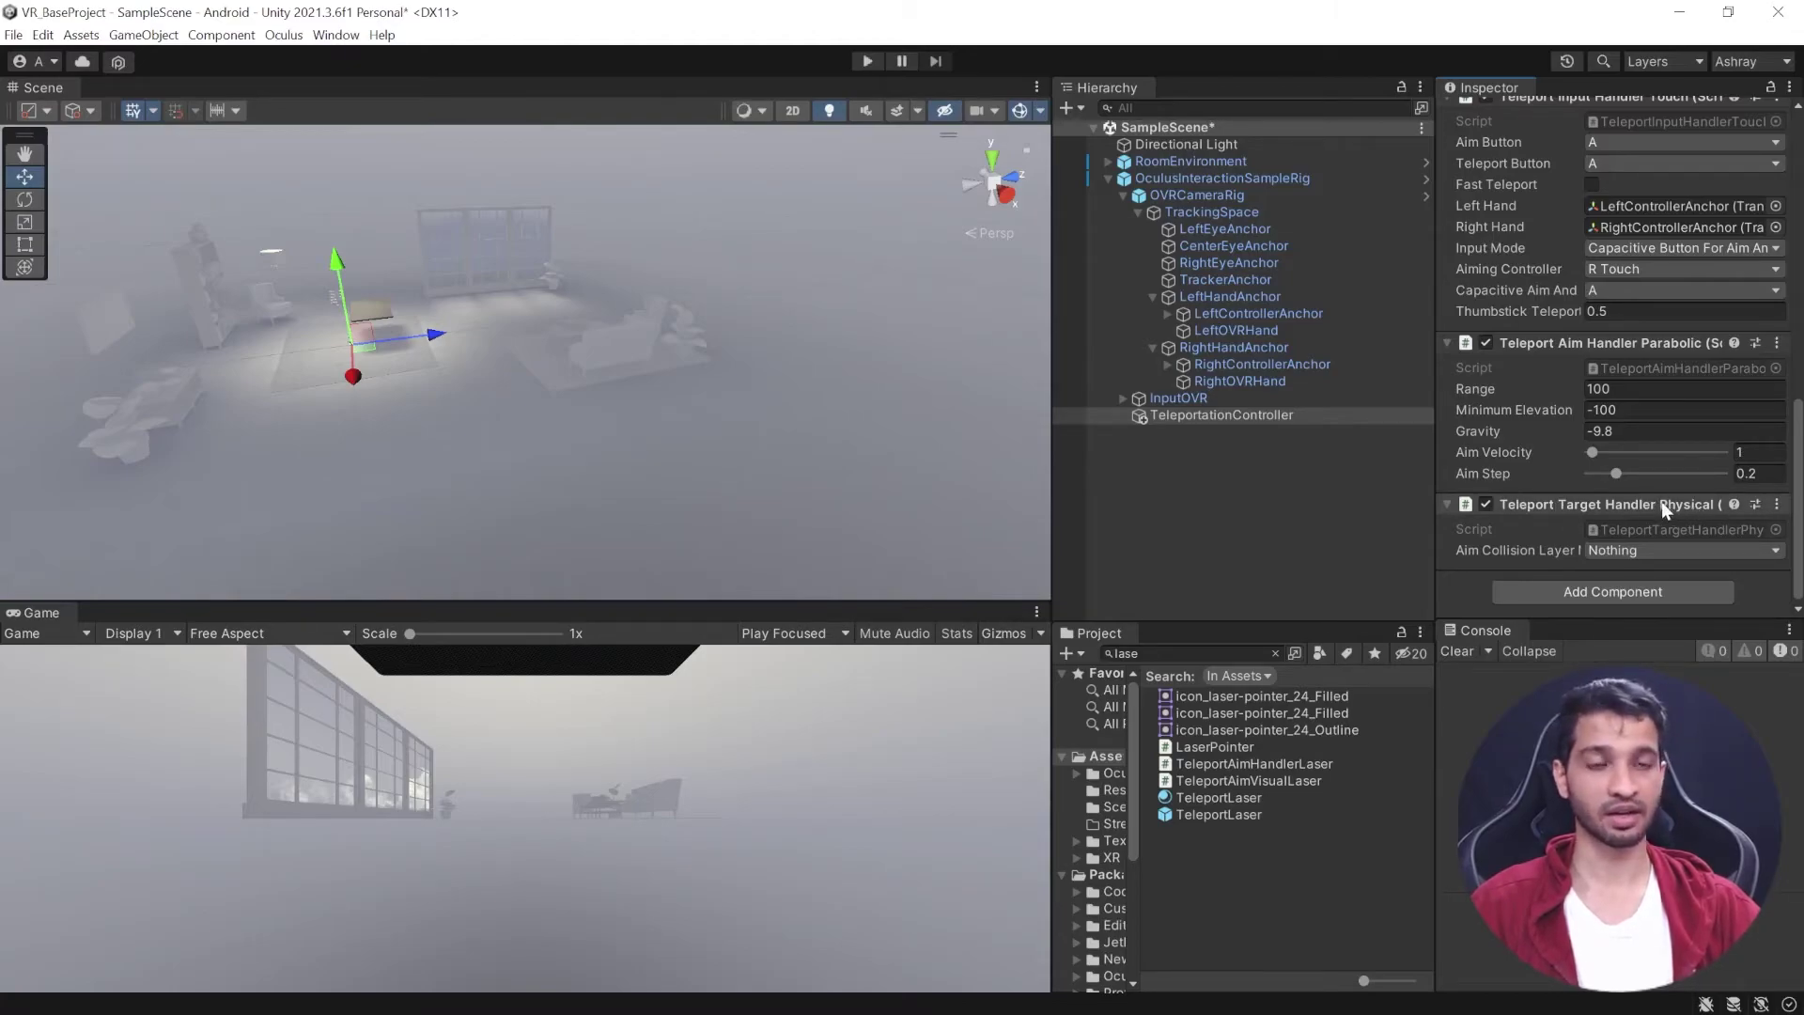
pyautogui.click(1609, 553)
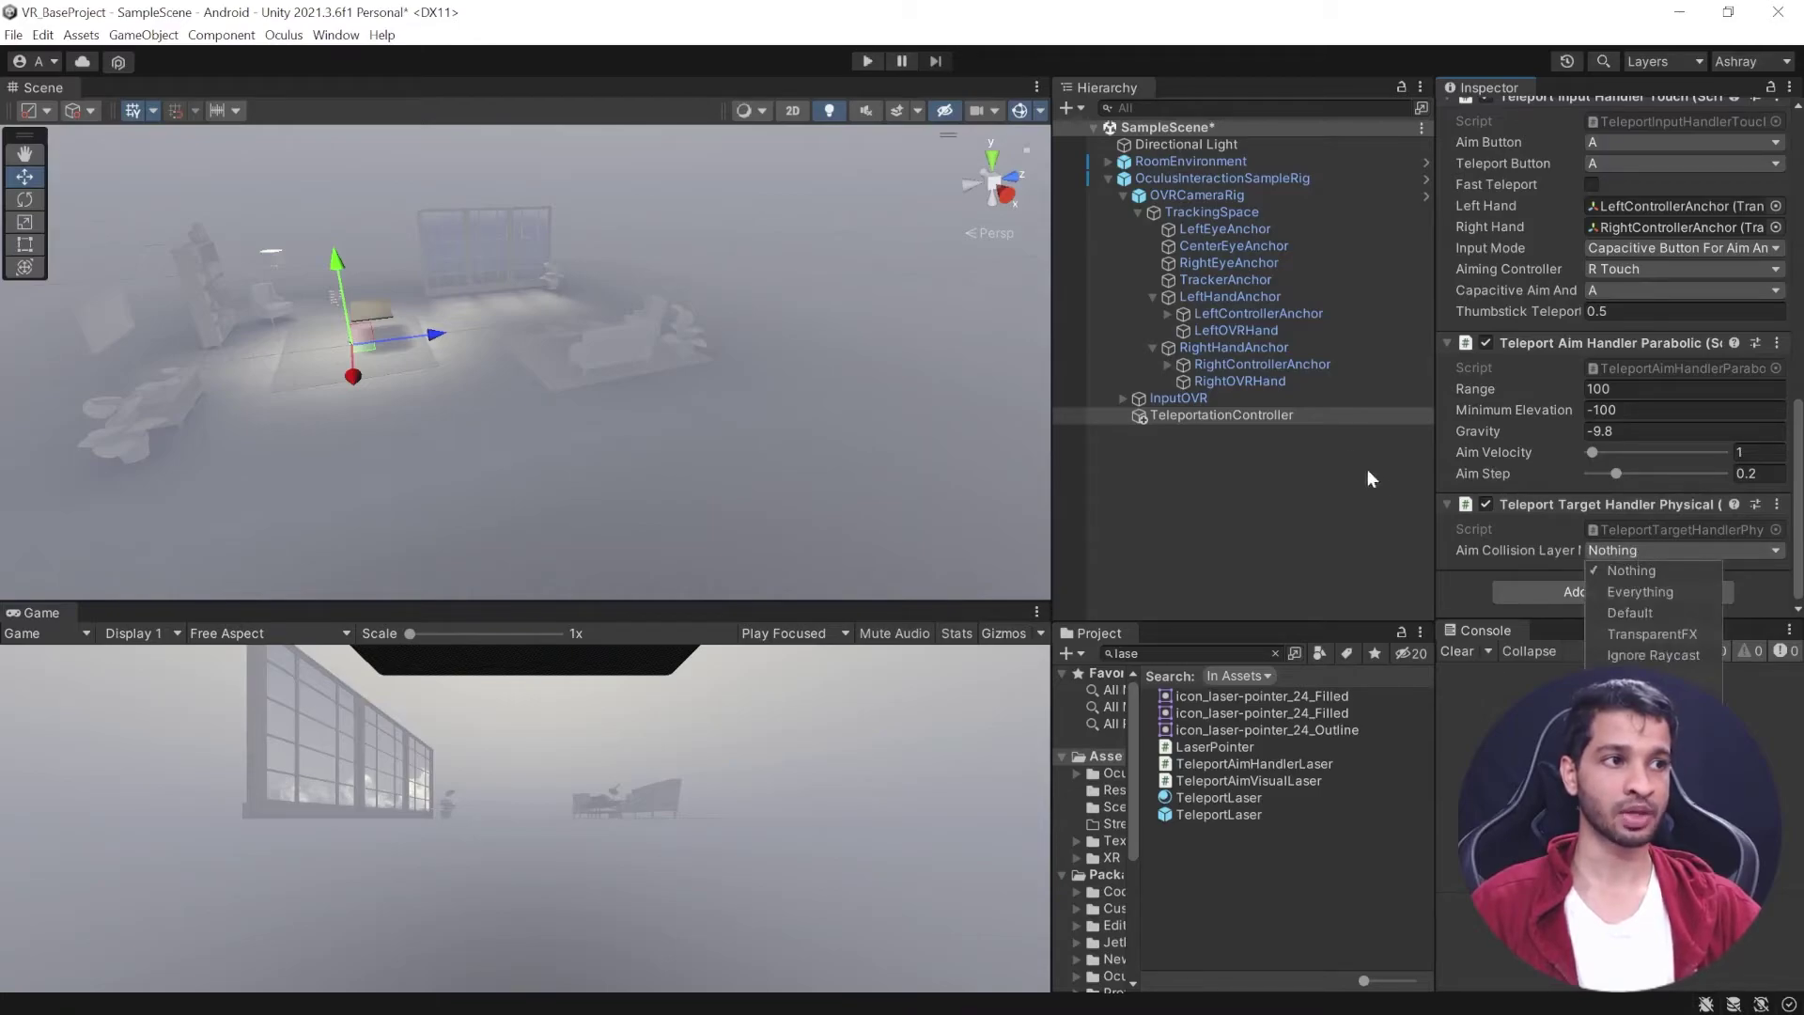
# Starting from the room's Ground object, create a new layer named TeleportLayer in User Layer 6.
pyautogui.click(483, 421)
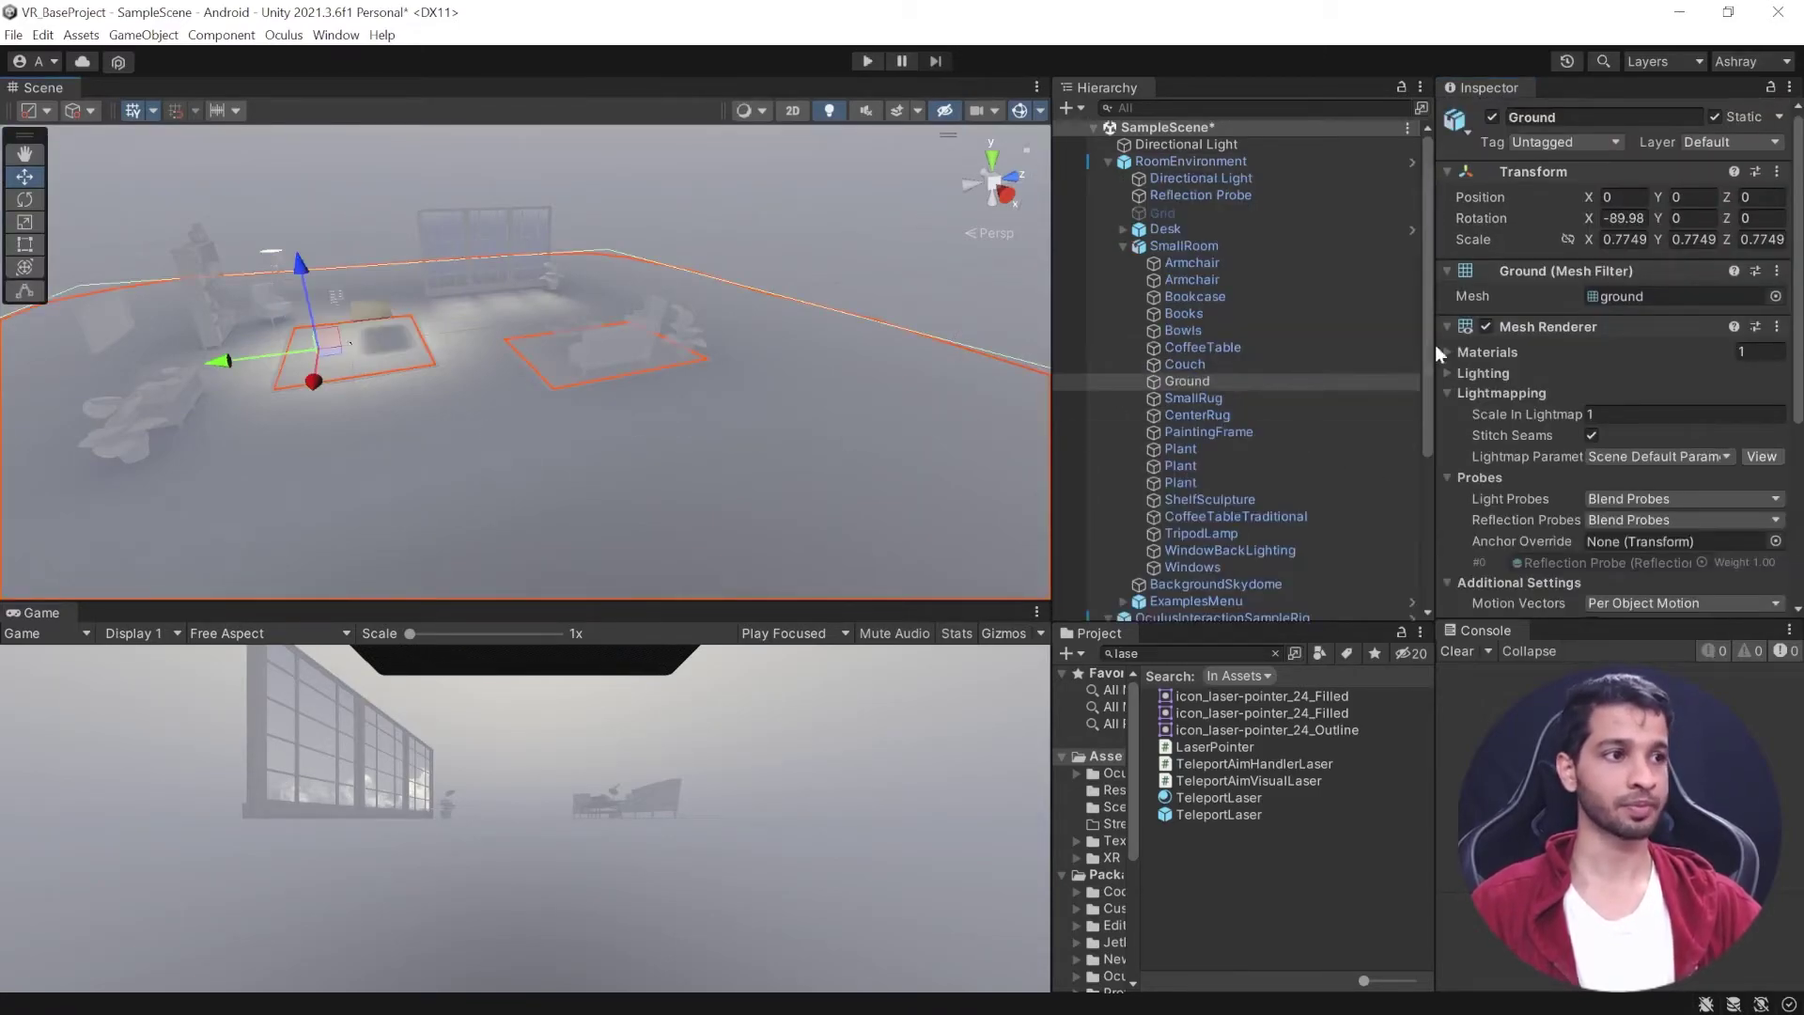
pyautogui.click(1728, 142)
pyautogui.click(1691, 280)
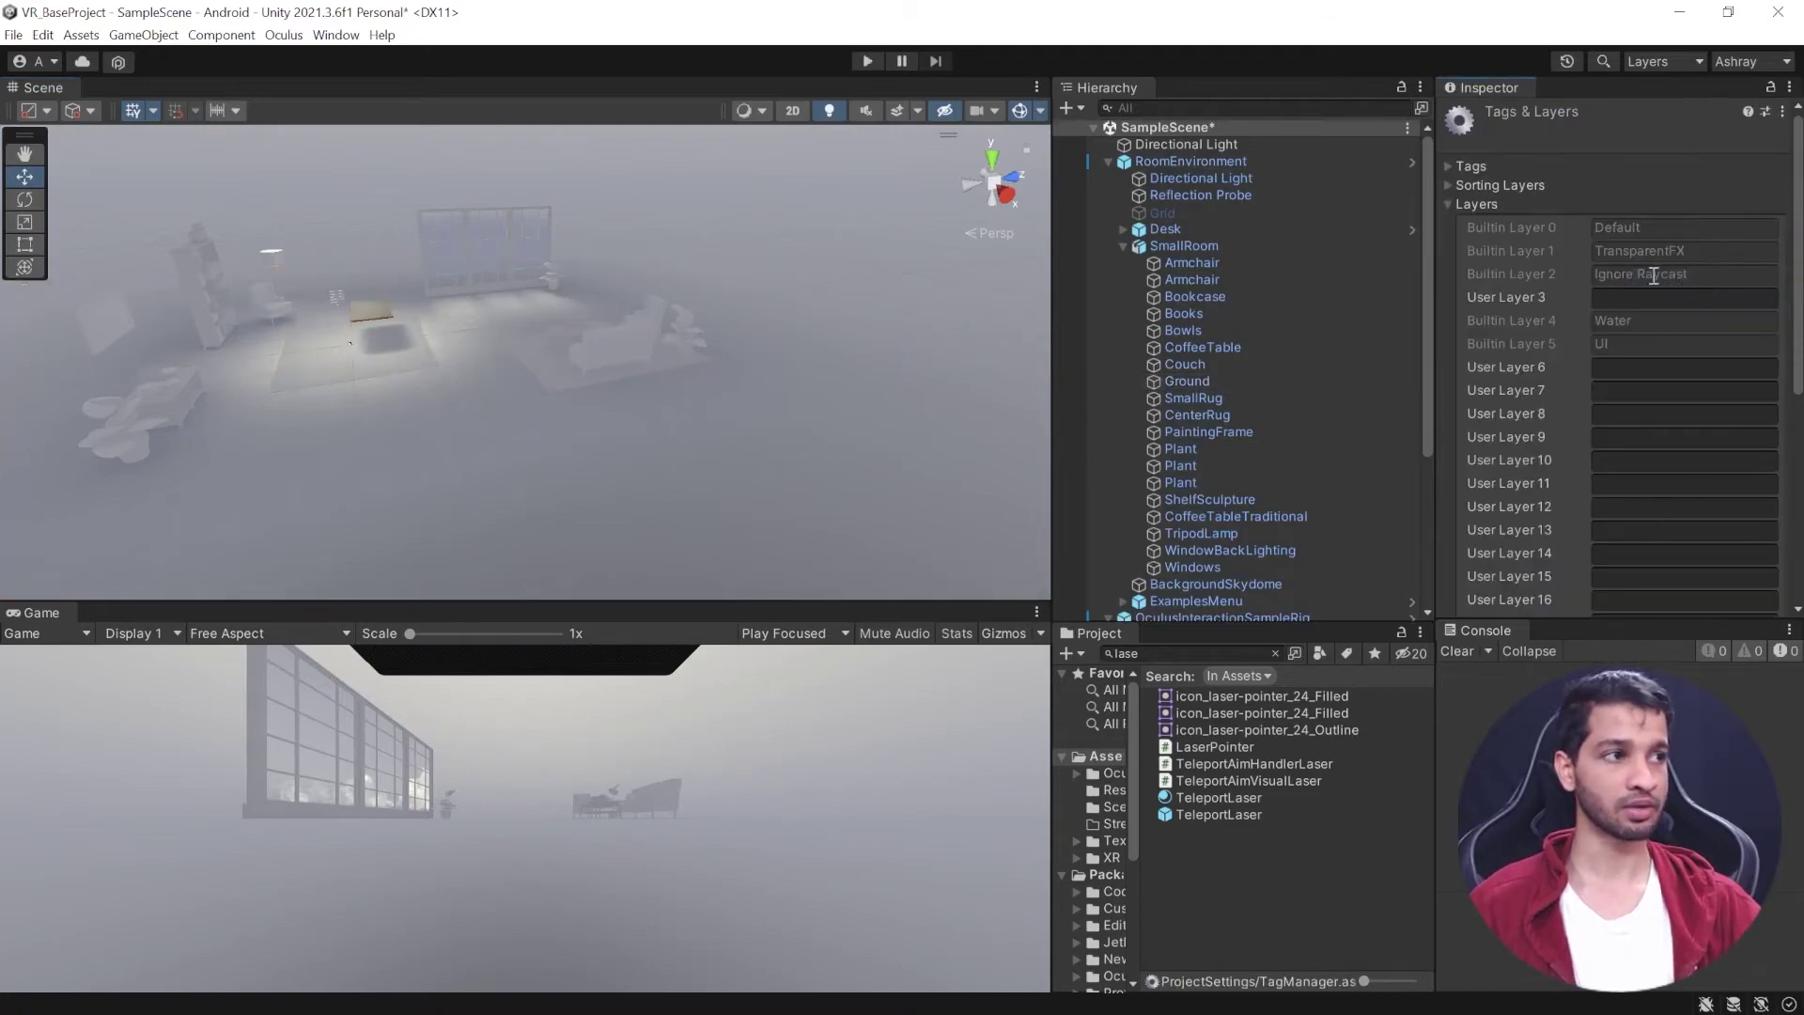
pyautogui.click(1642, 368)
pyautogui.write('TeleportLayer')
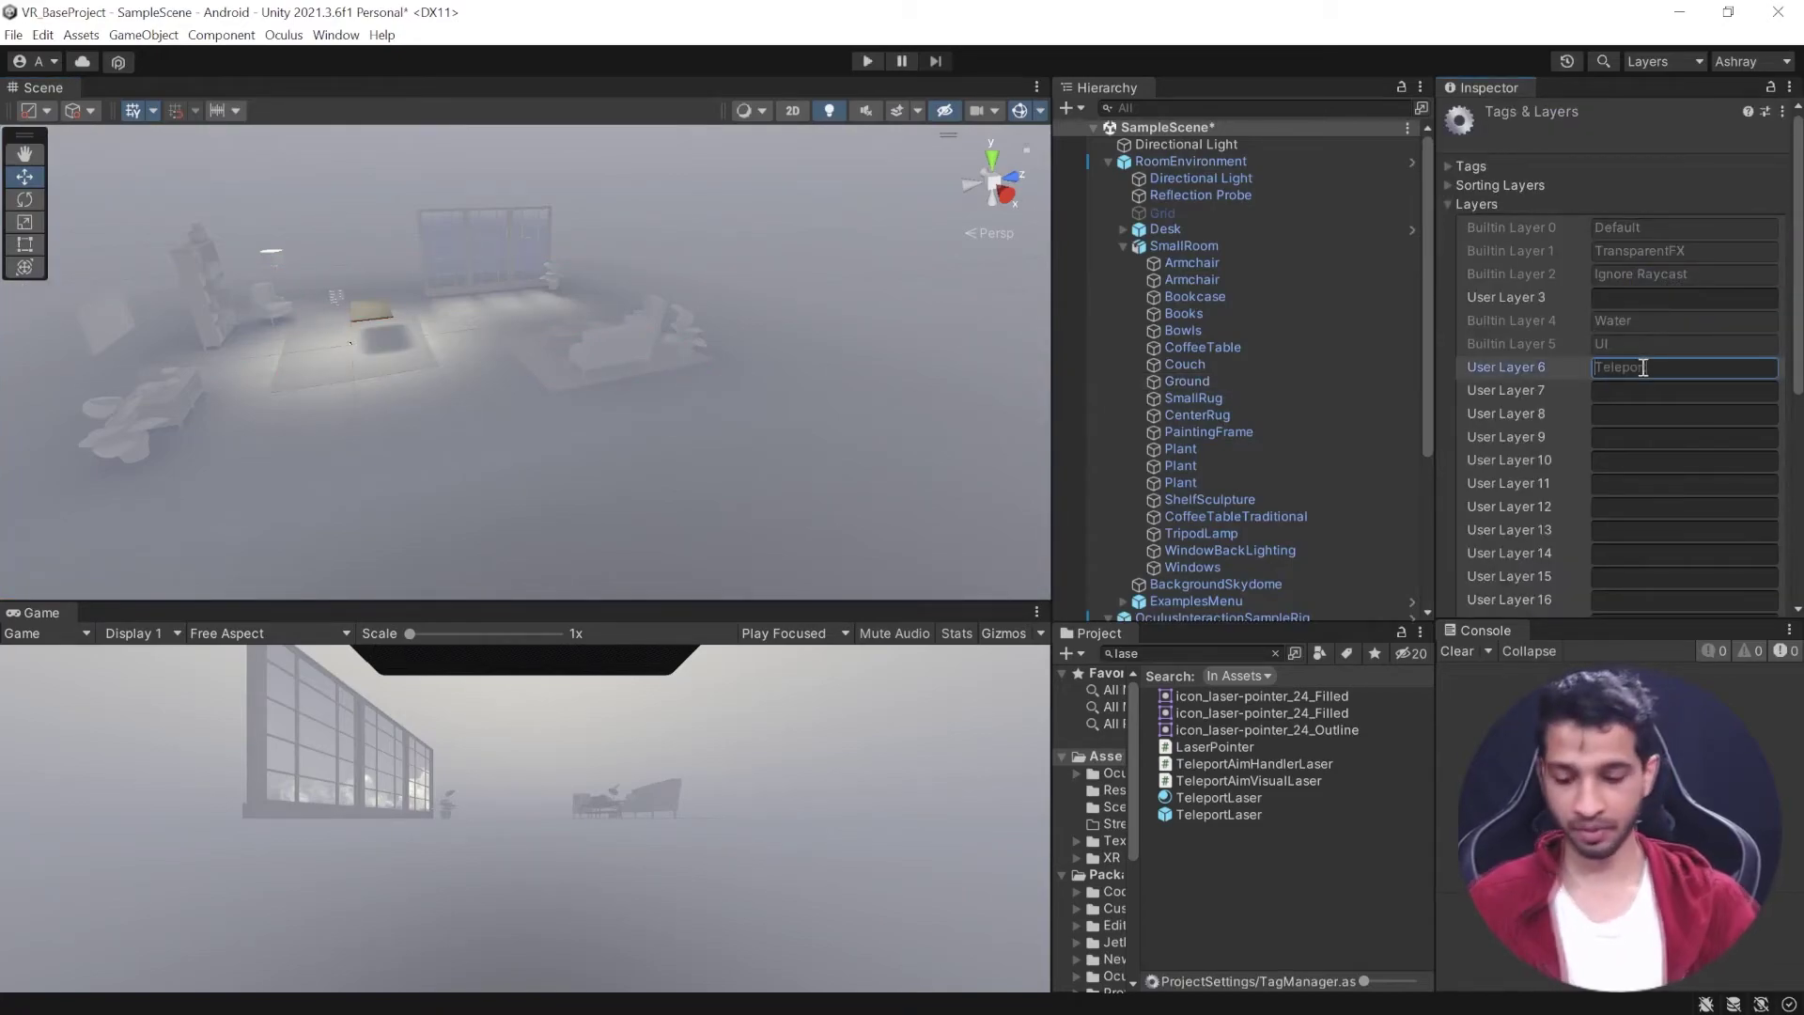
# Assign SmallRoom's Ground object to TeleportLayer.
pyautogui.click(1188, 378)
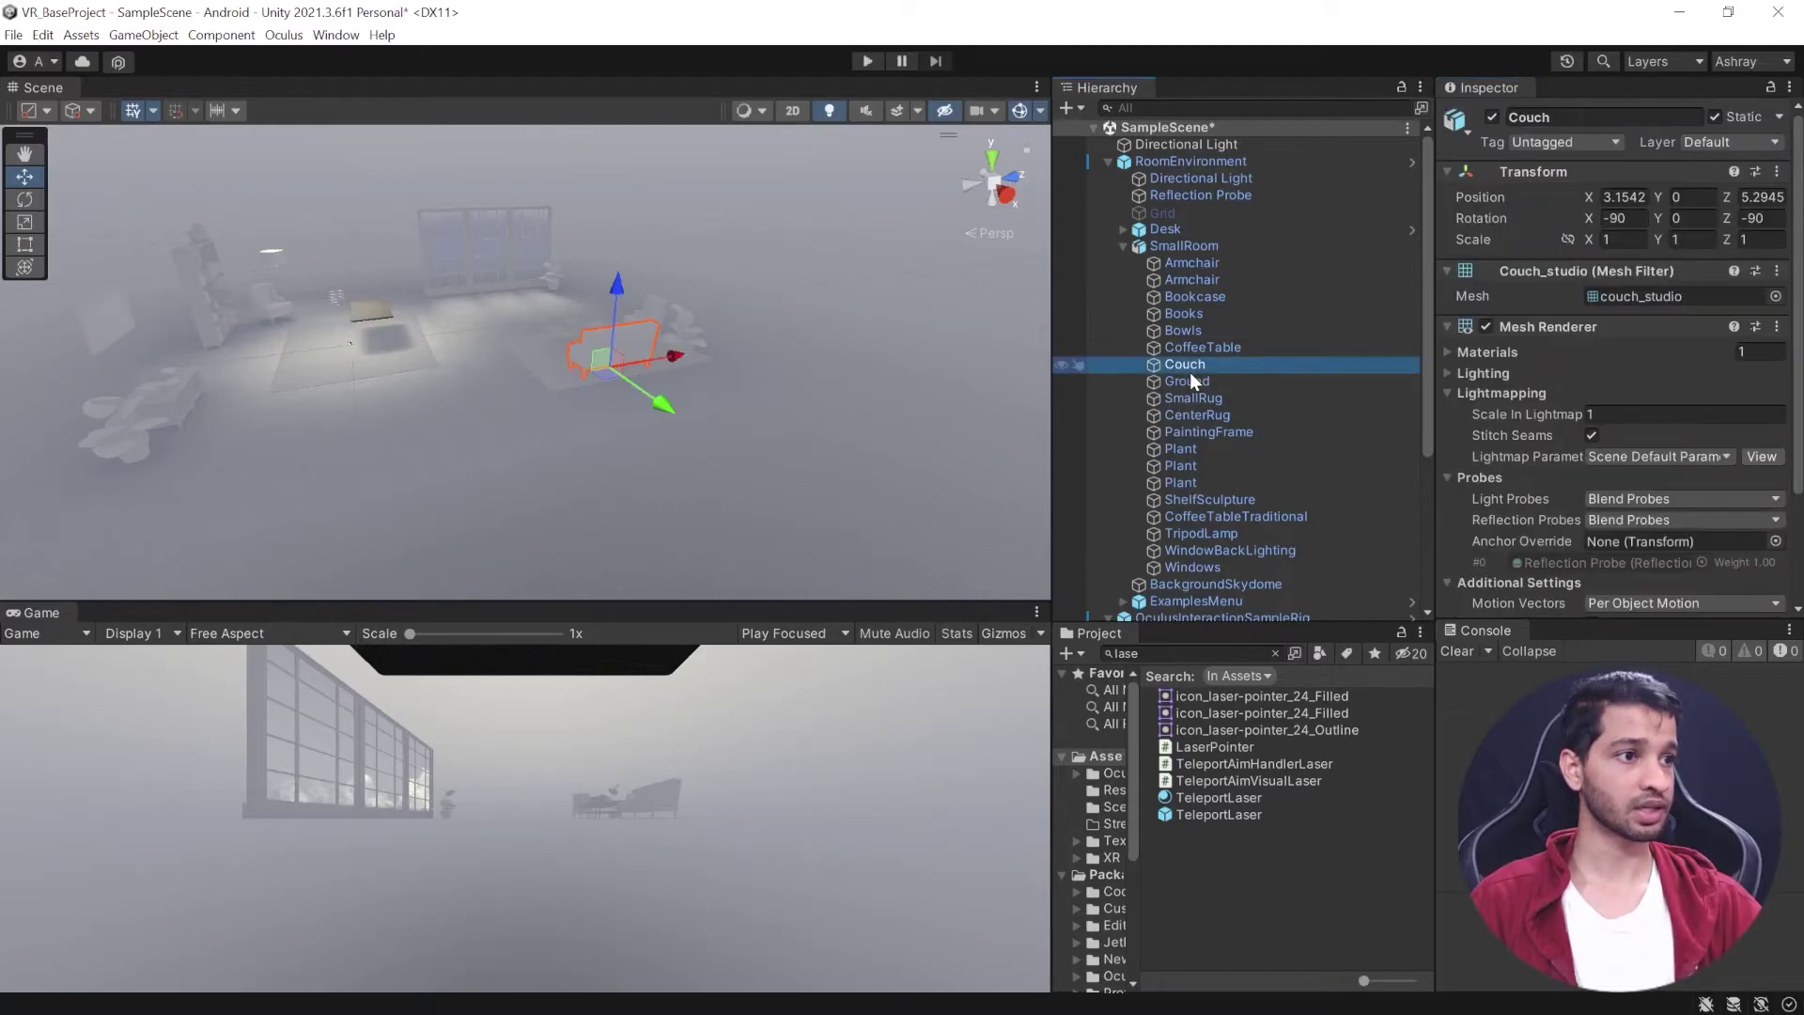
pyautogui.click(1716, 143)
pyautogui.click(1701, 274)
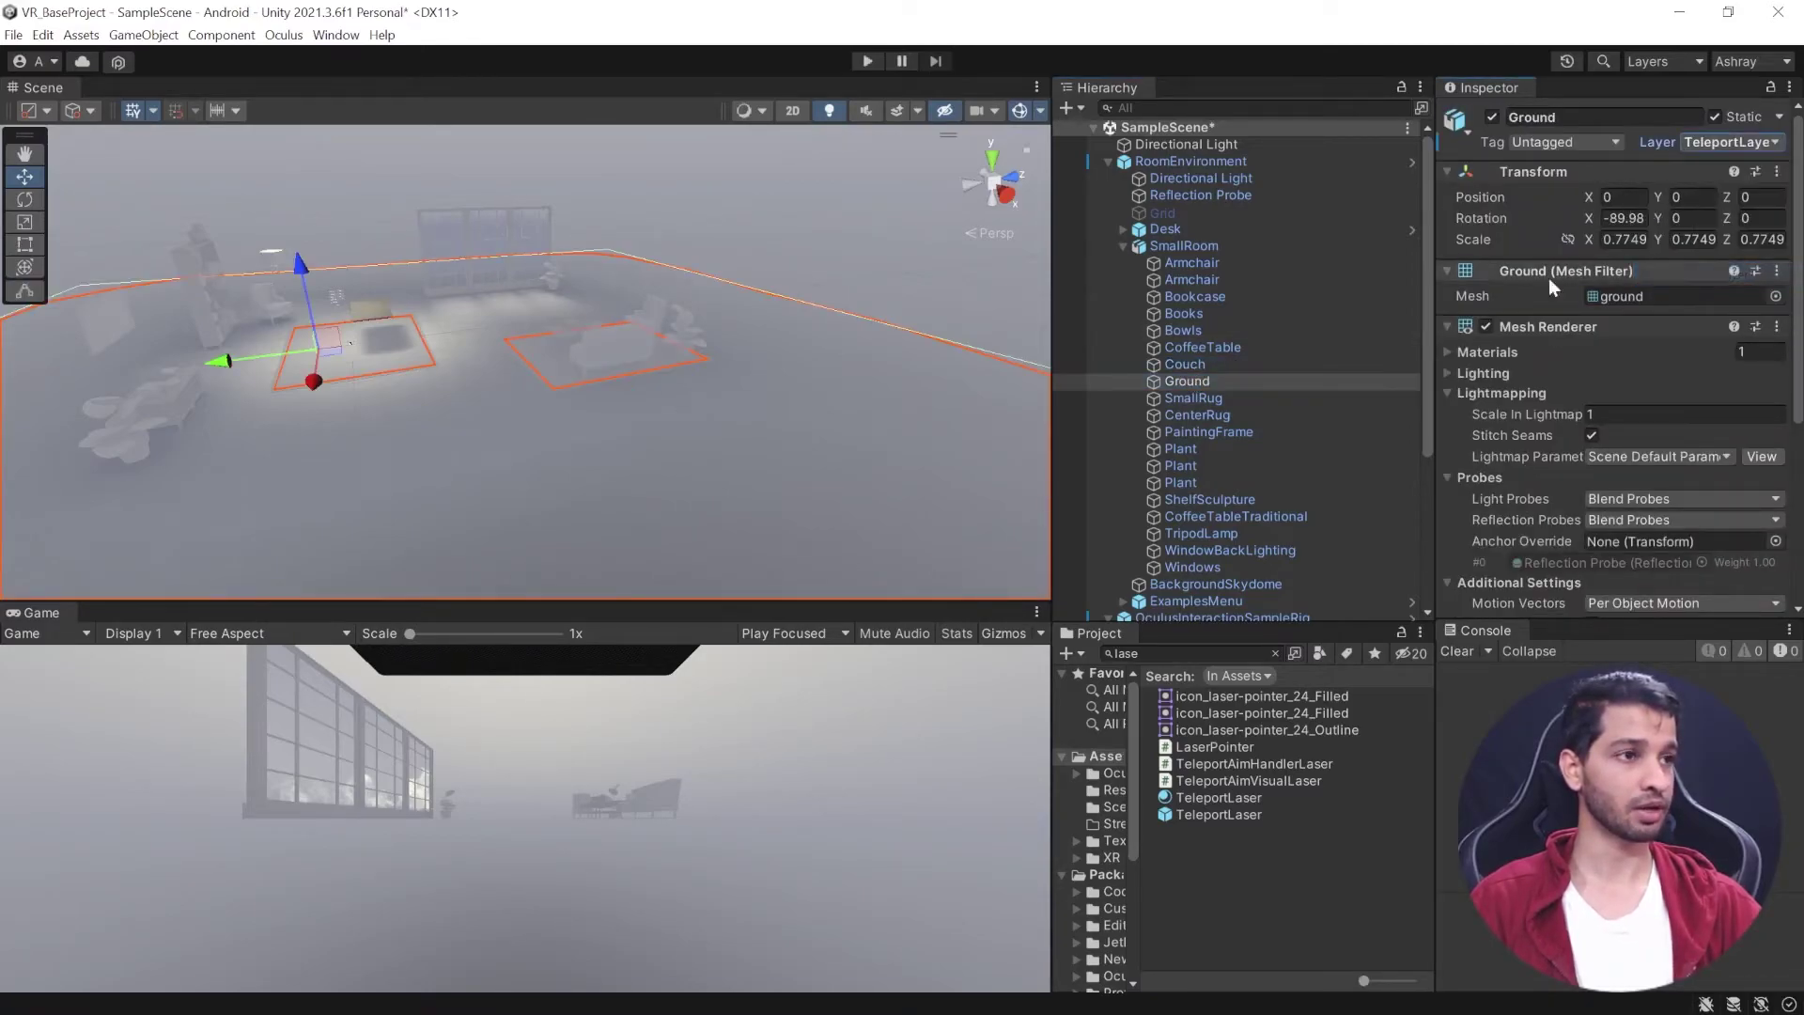
# Set the Aim Collision Layer Mask of TeleportationController's Teleport Target Handler Physical to TeleportLayer.
pyautogui.click(1109, 162)
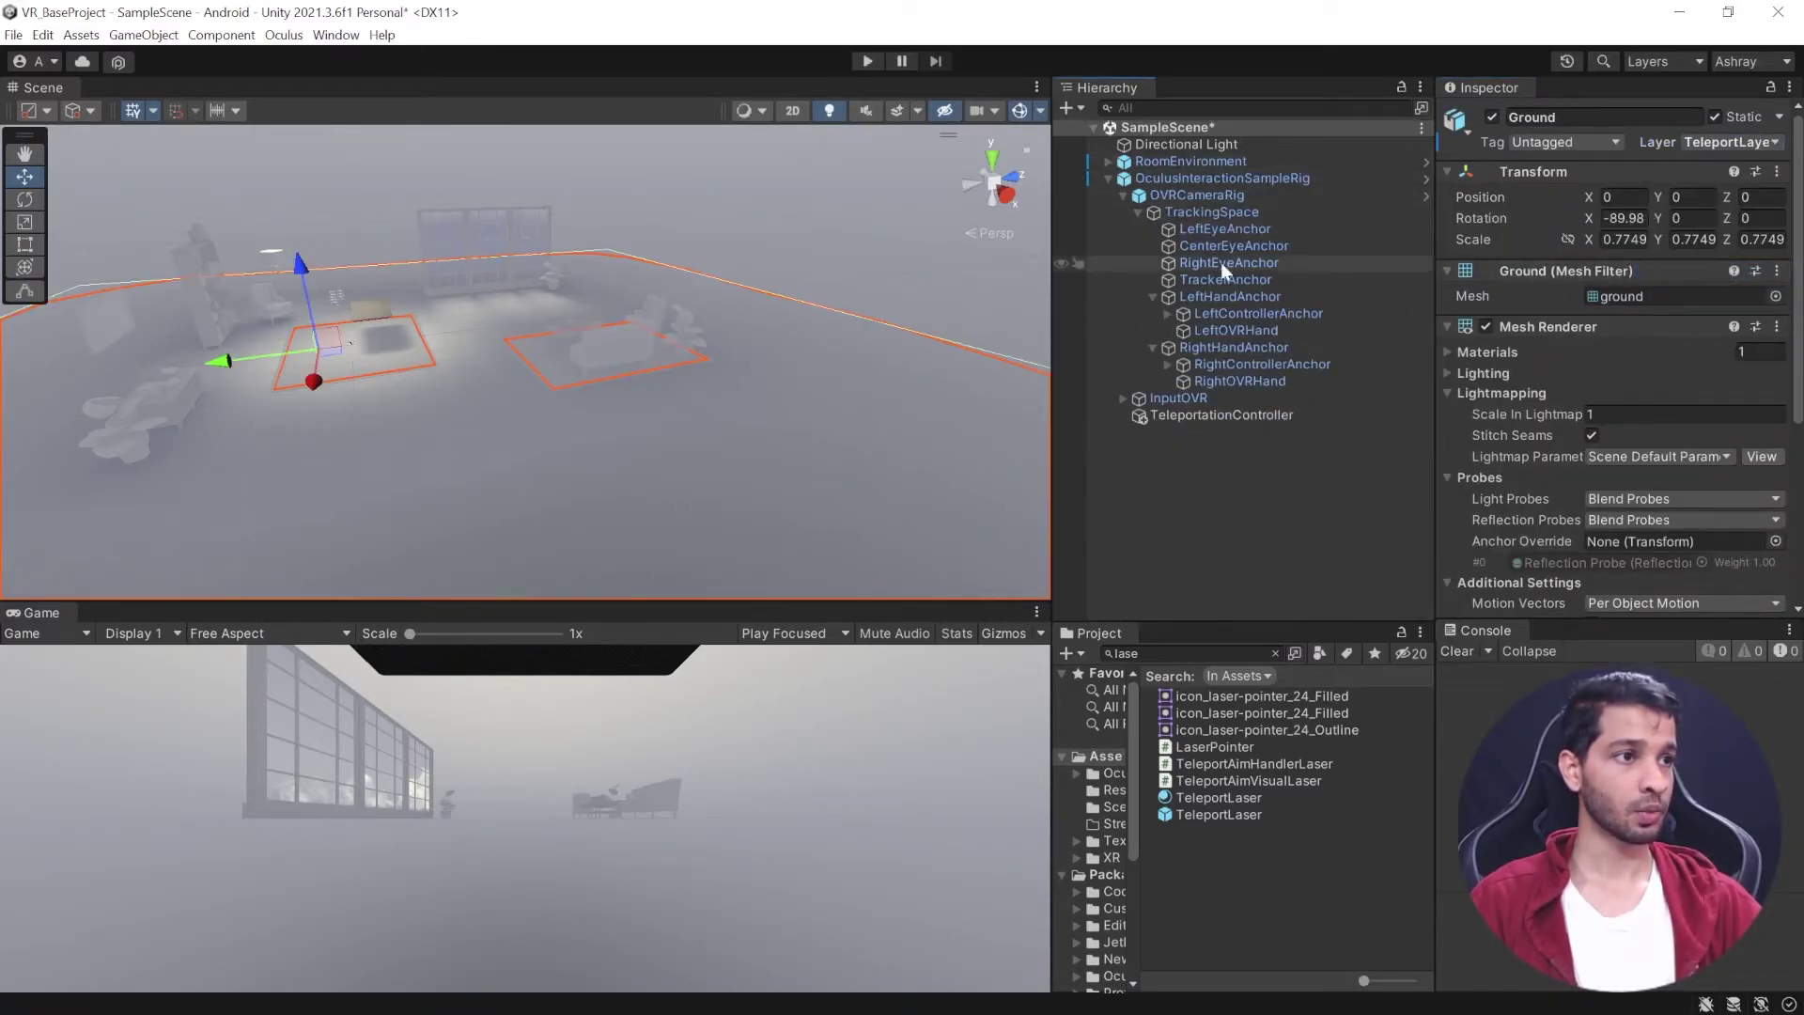
pyautogui.click(1212, 414)
pyautogui.scroll(-10, 1583, 436)
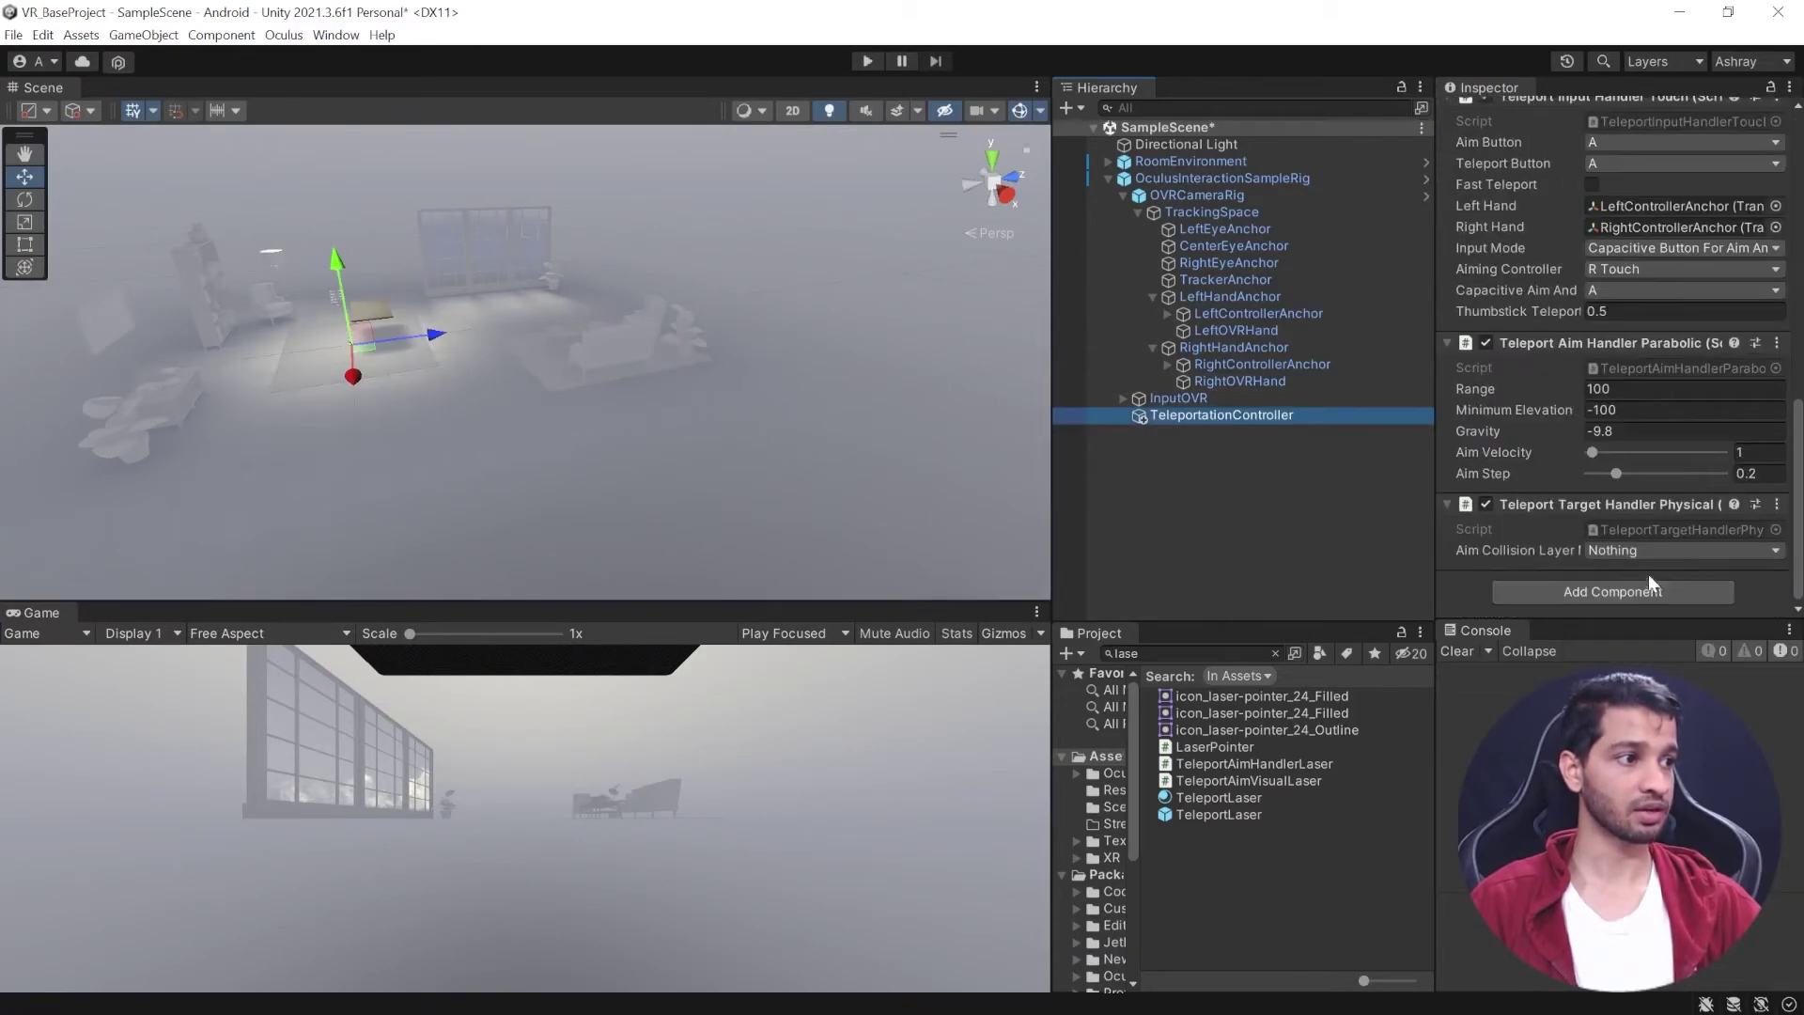
pyautogui.click(1621, 552)
pyautogui.click(1644, 718)
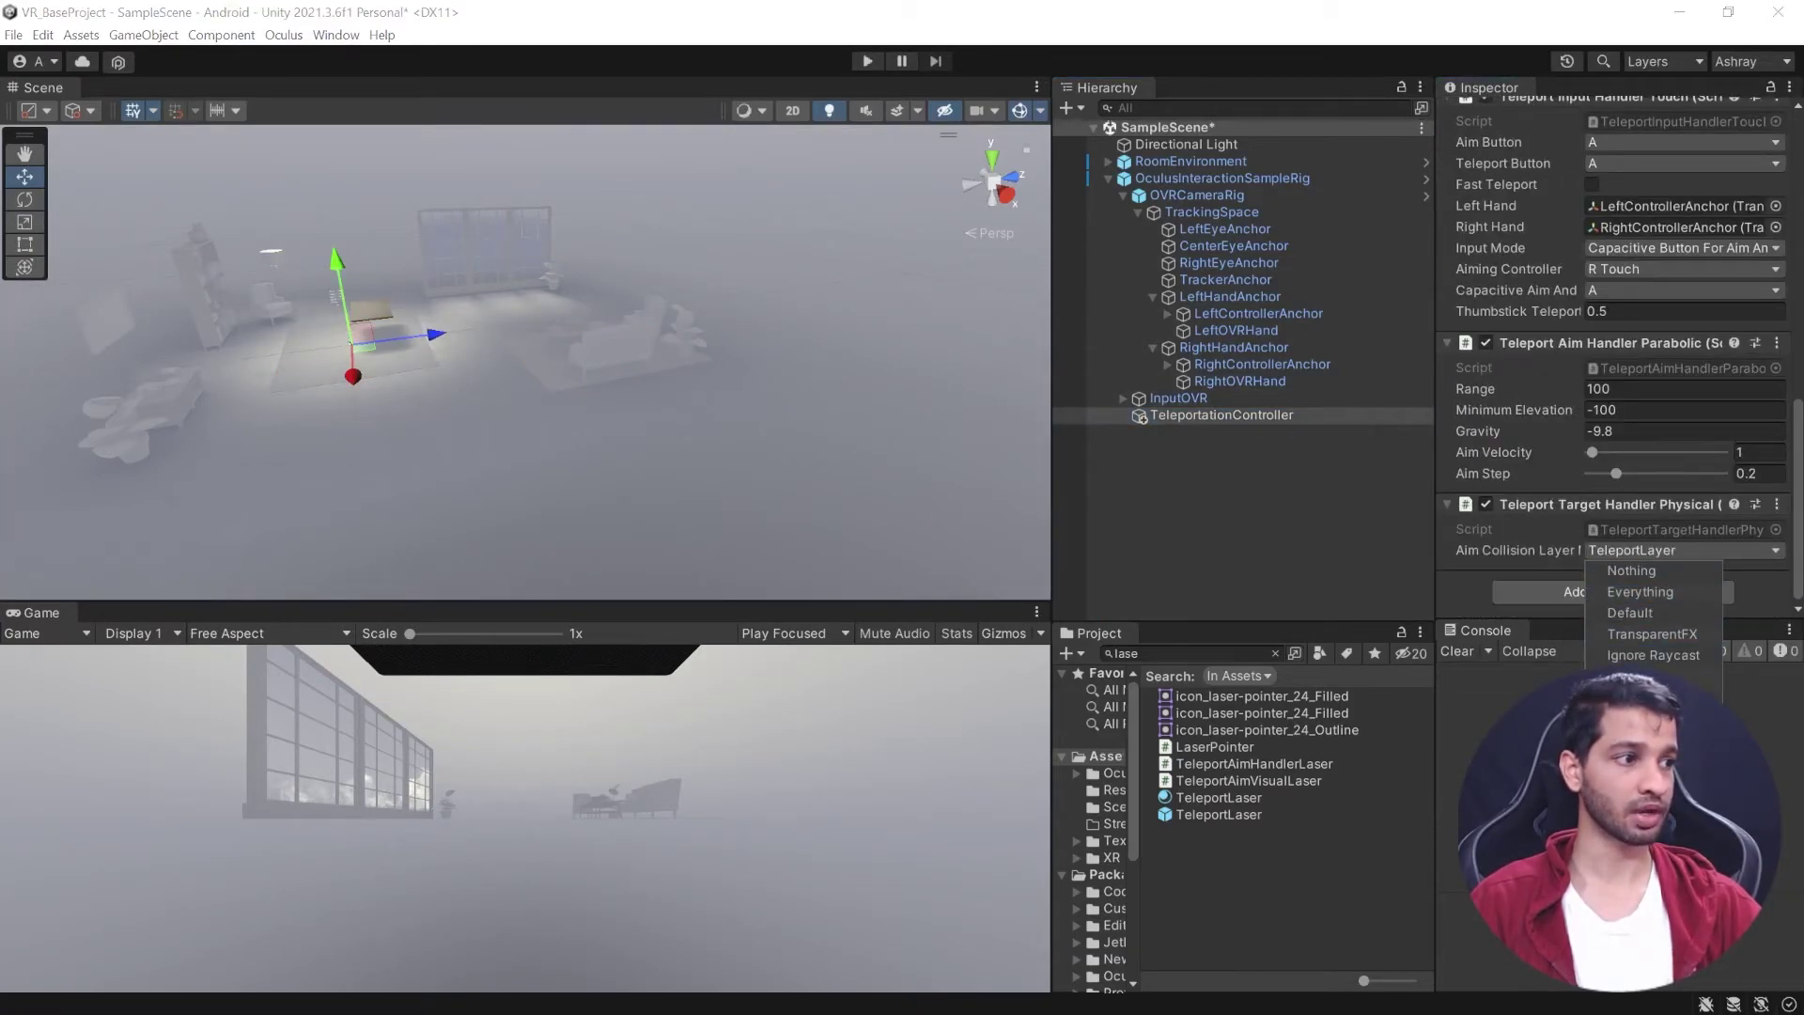
pyautogui.press('Escape')
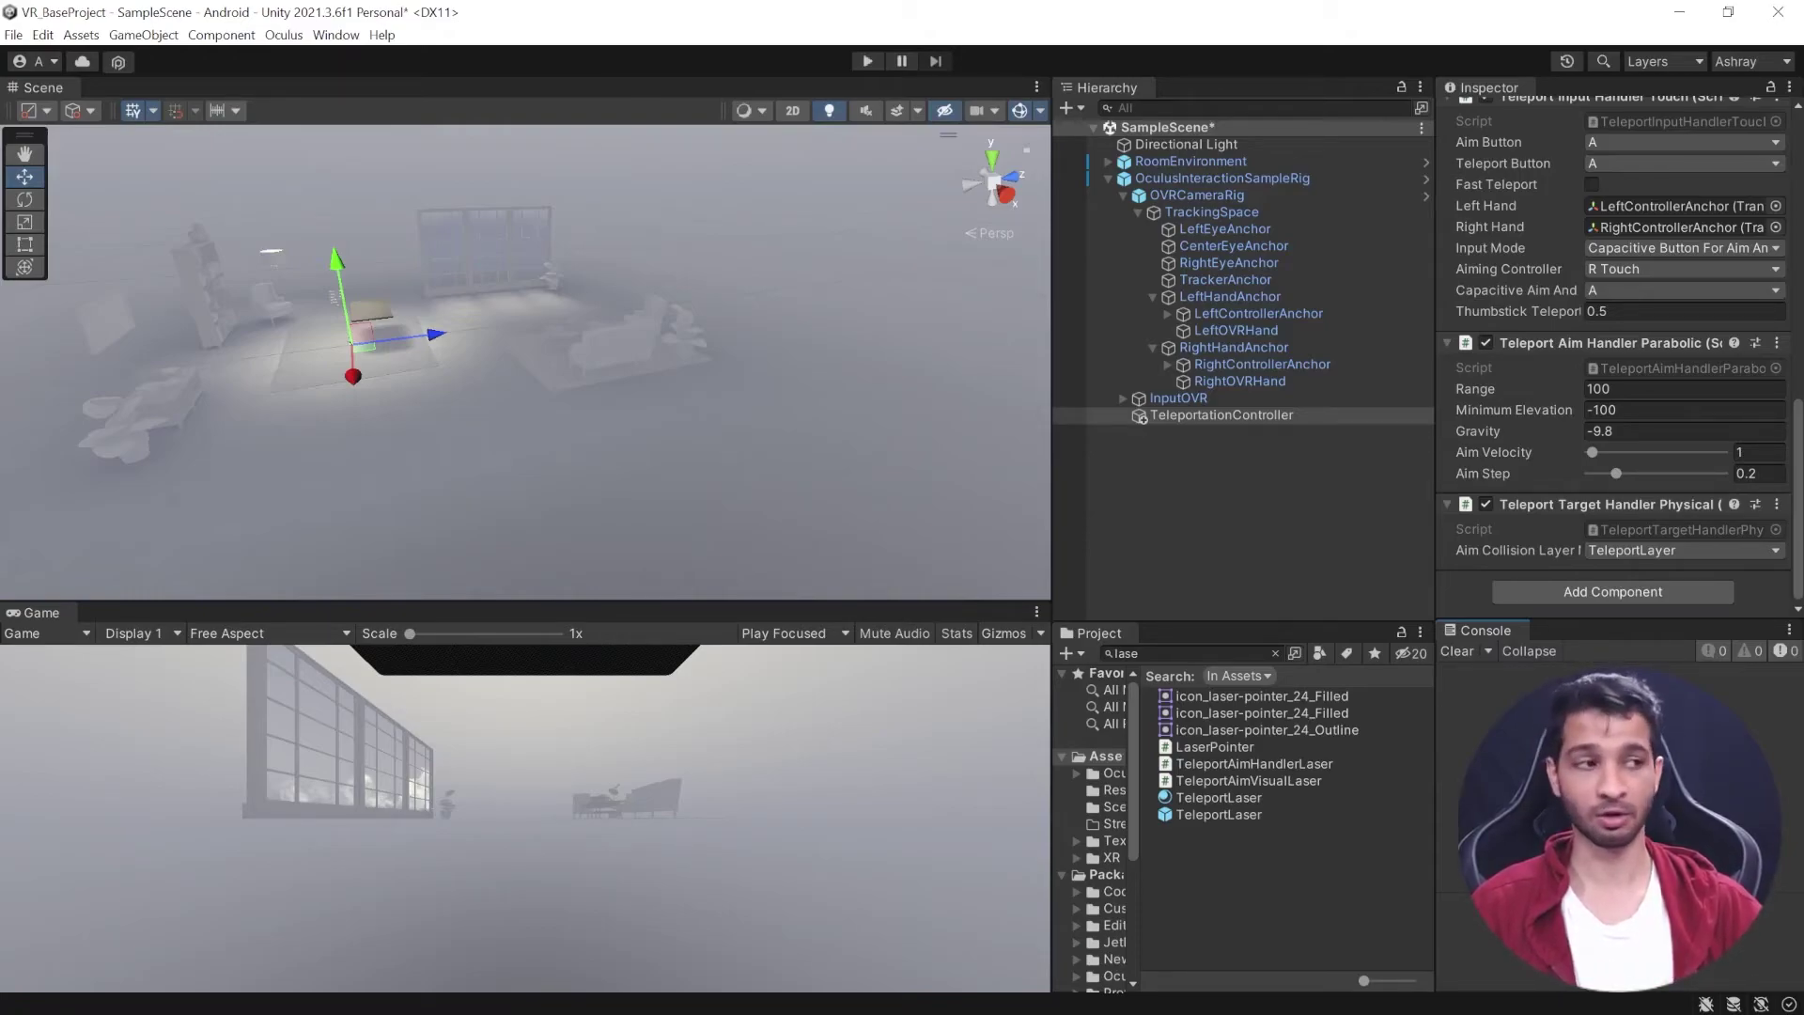
# Add a Teleport Orientation Handler Thumbstick component to TeleportationController, using L Touch as Thumbstick and Head Relative as Orientation Mode.
pyautogui.click(1578, 594)
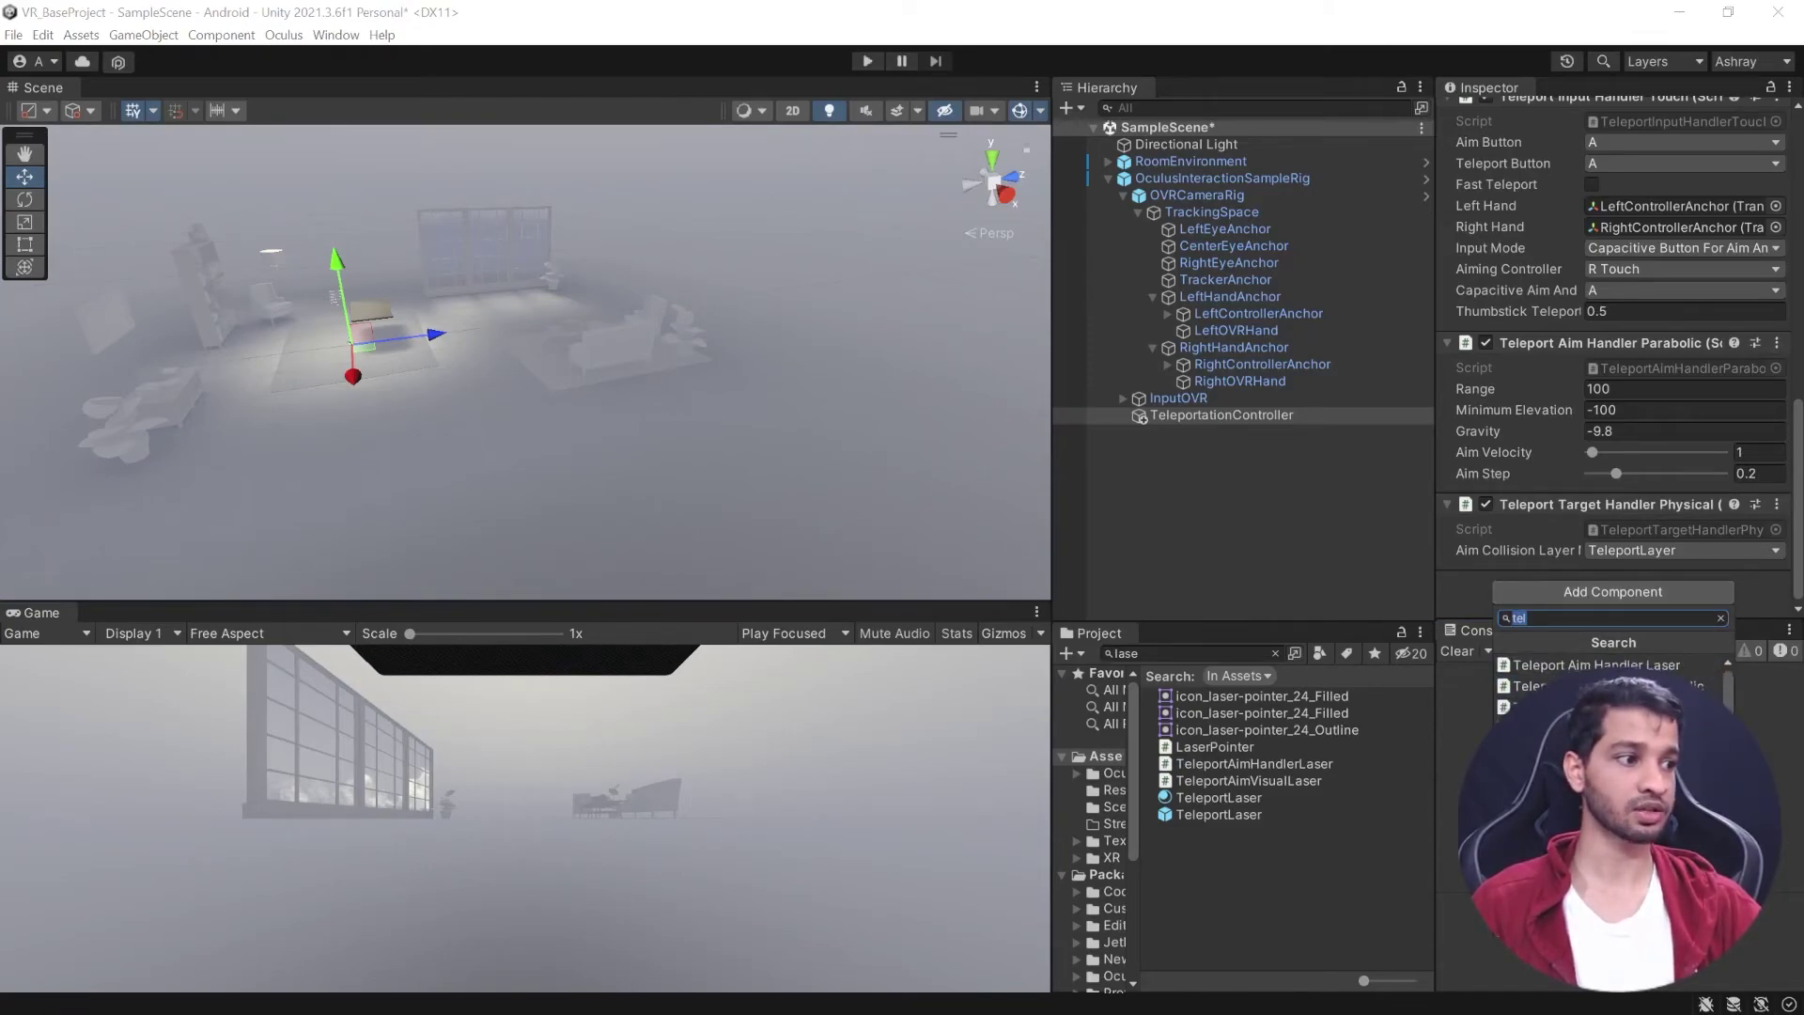
pyautogui.click(1711, 660)
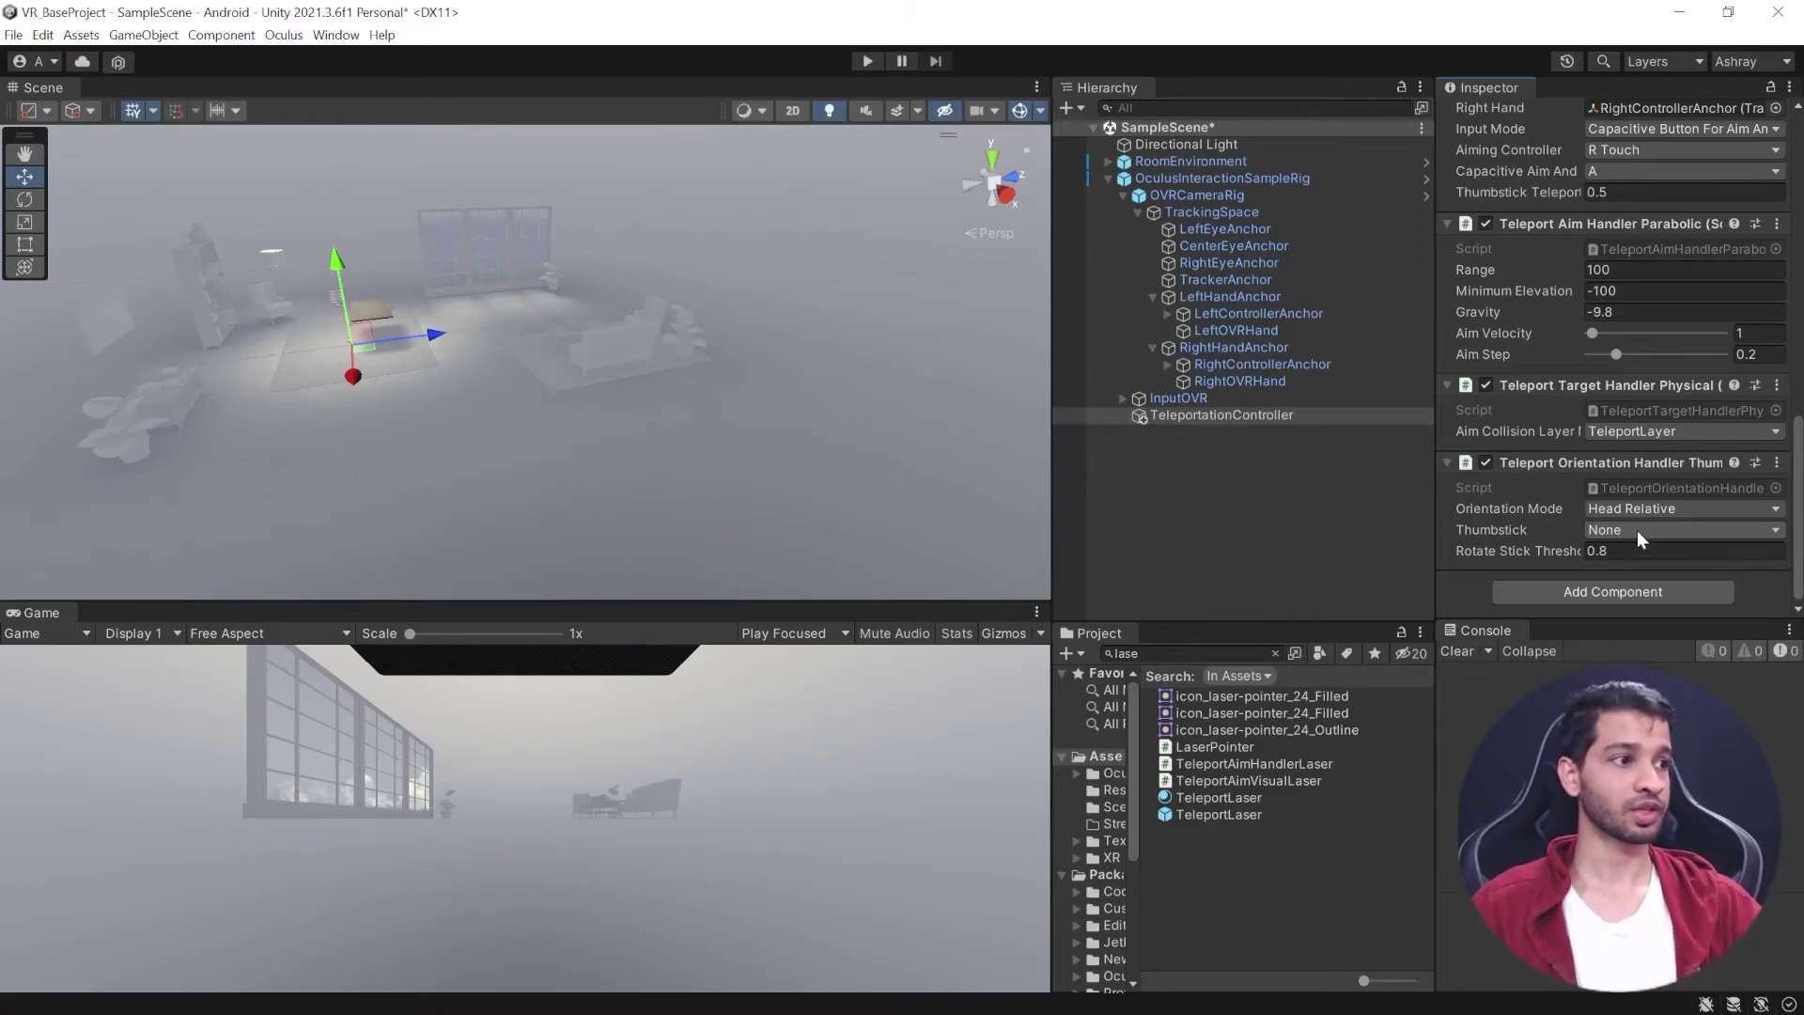
pyautogui.click(1637, 530)
pyautogui.click(1637, 597)
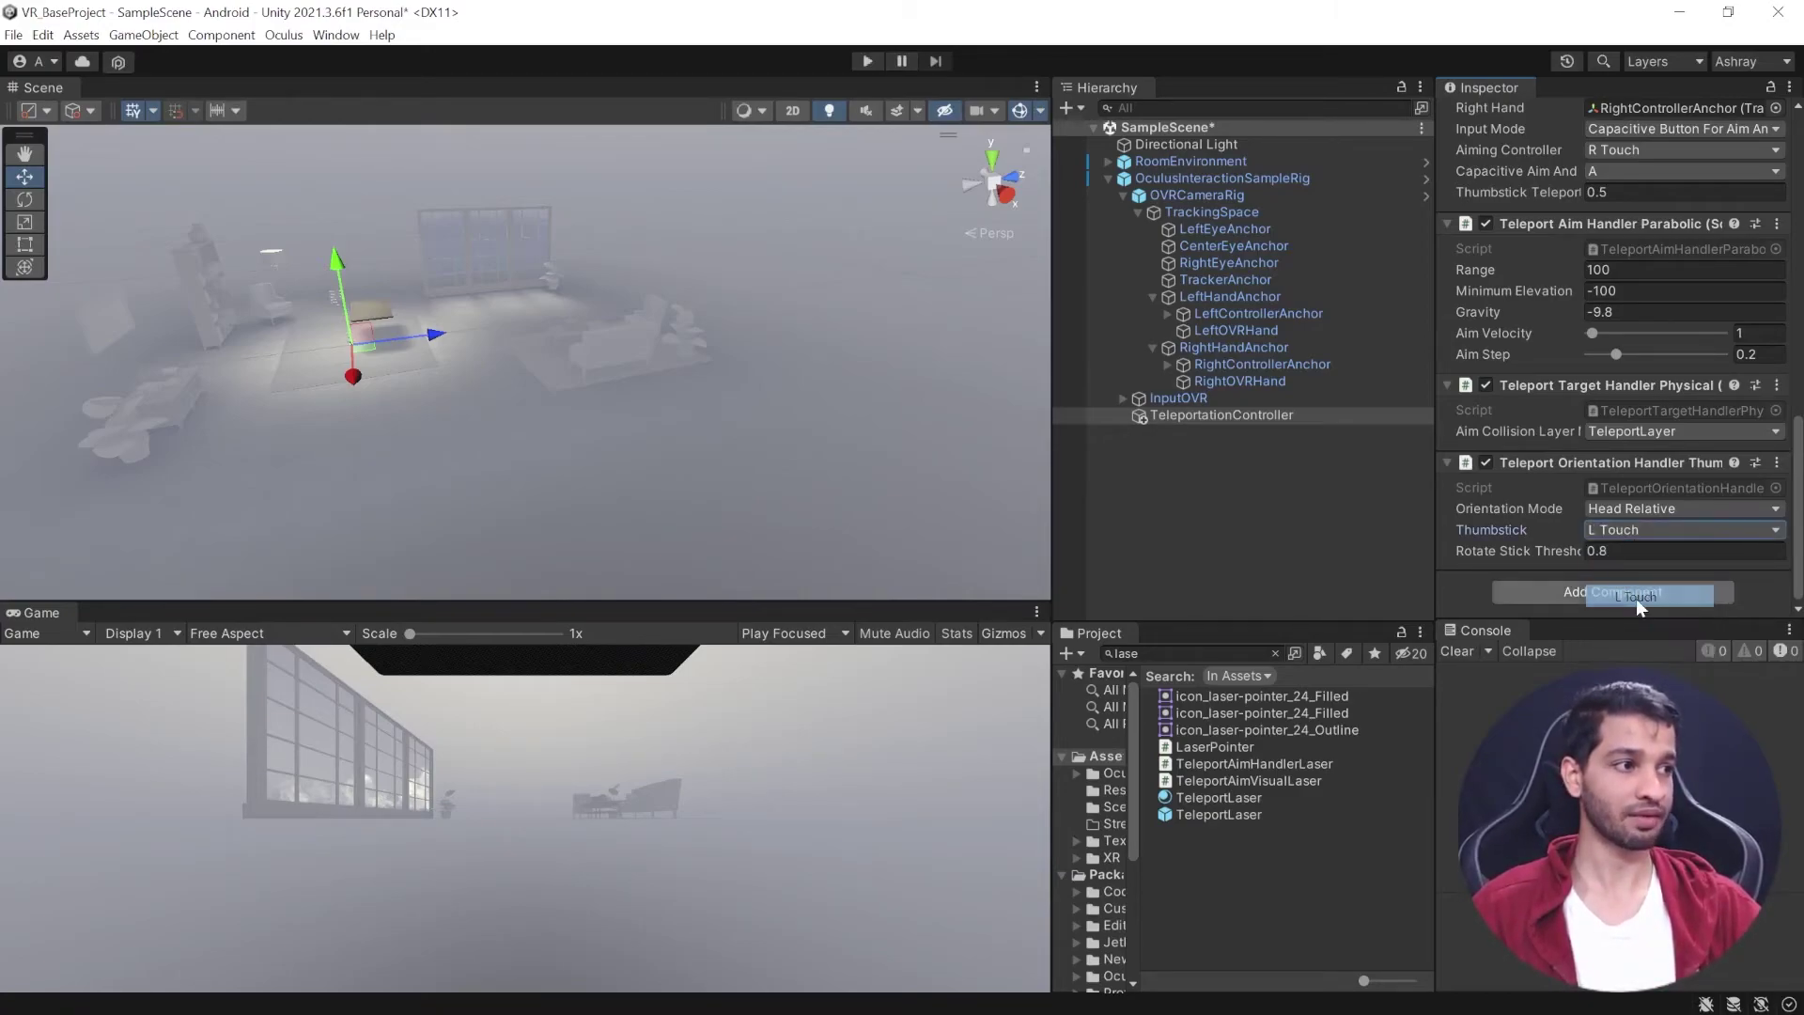
pyautogui.click(1621, 510)
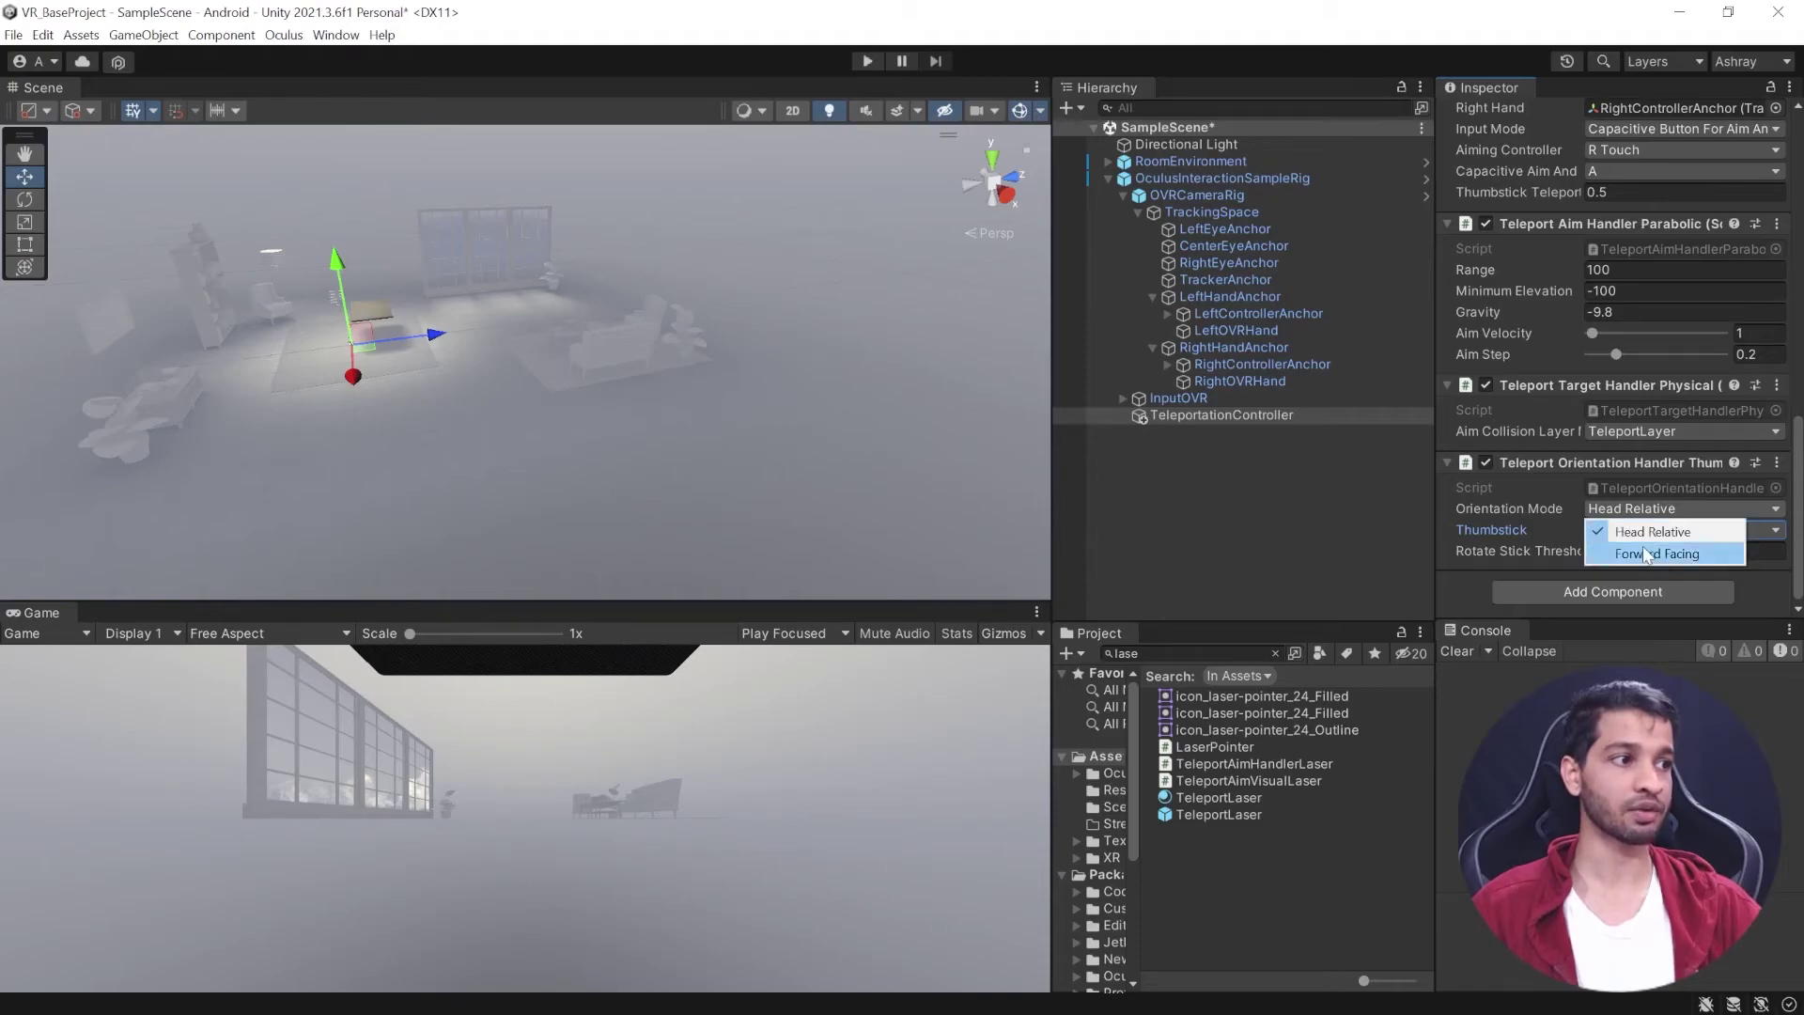
pyautogui.click(1626, 507)
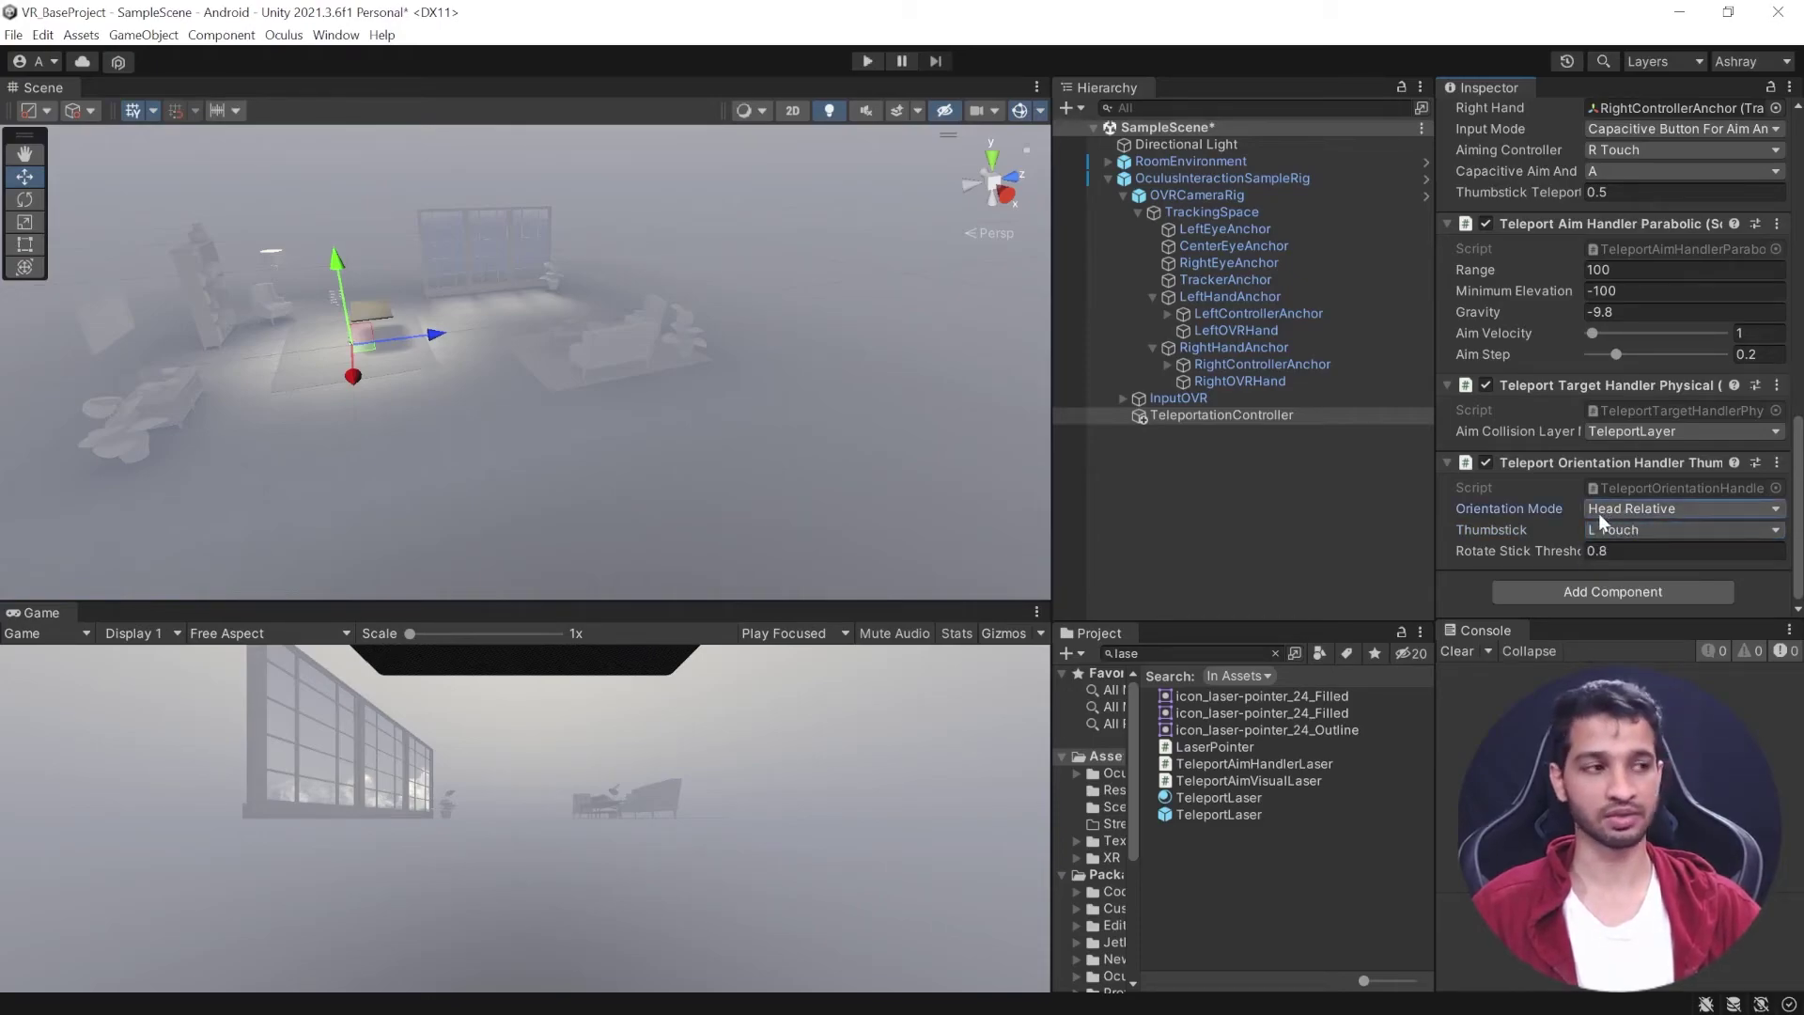
# Add a Teleport Transition Instant component to TeleportationController and deselect the object.
pyautogui.click(1571, 590)
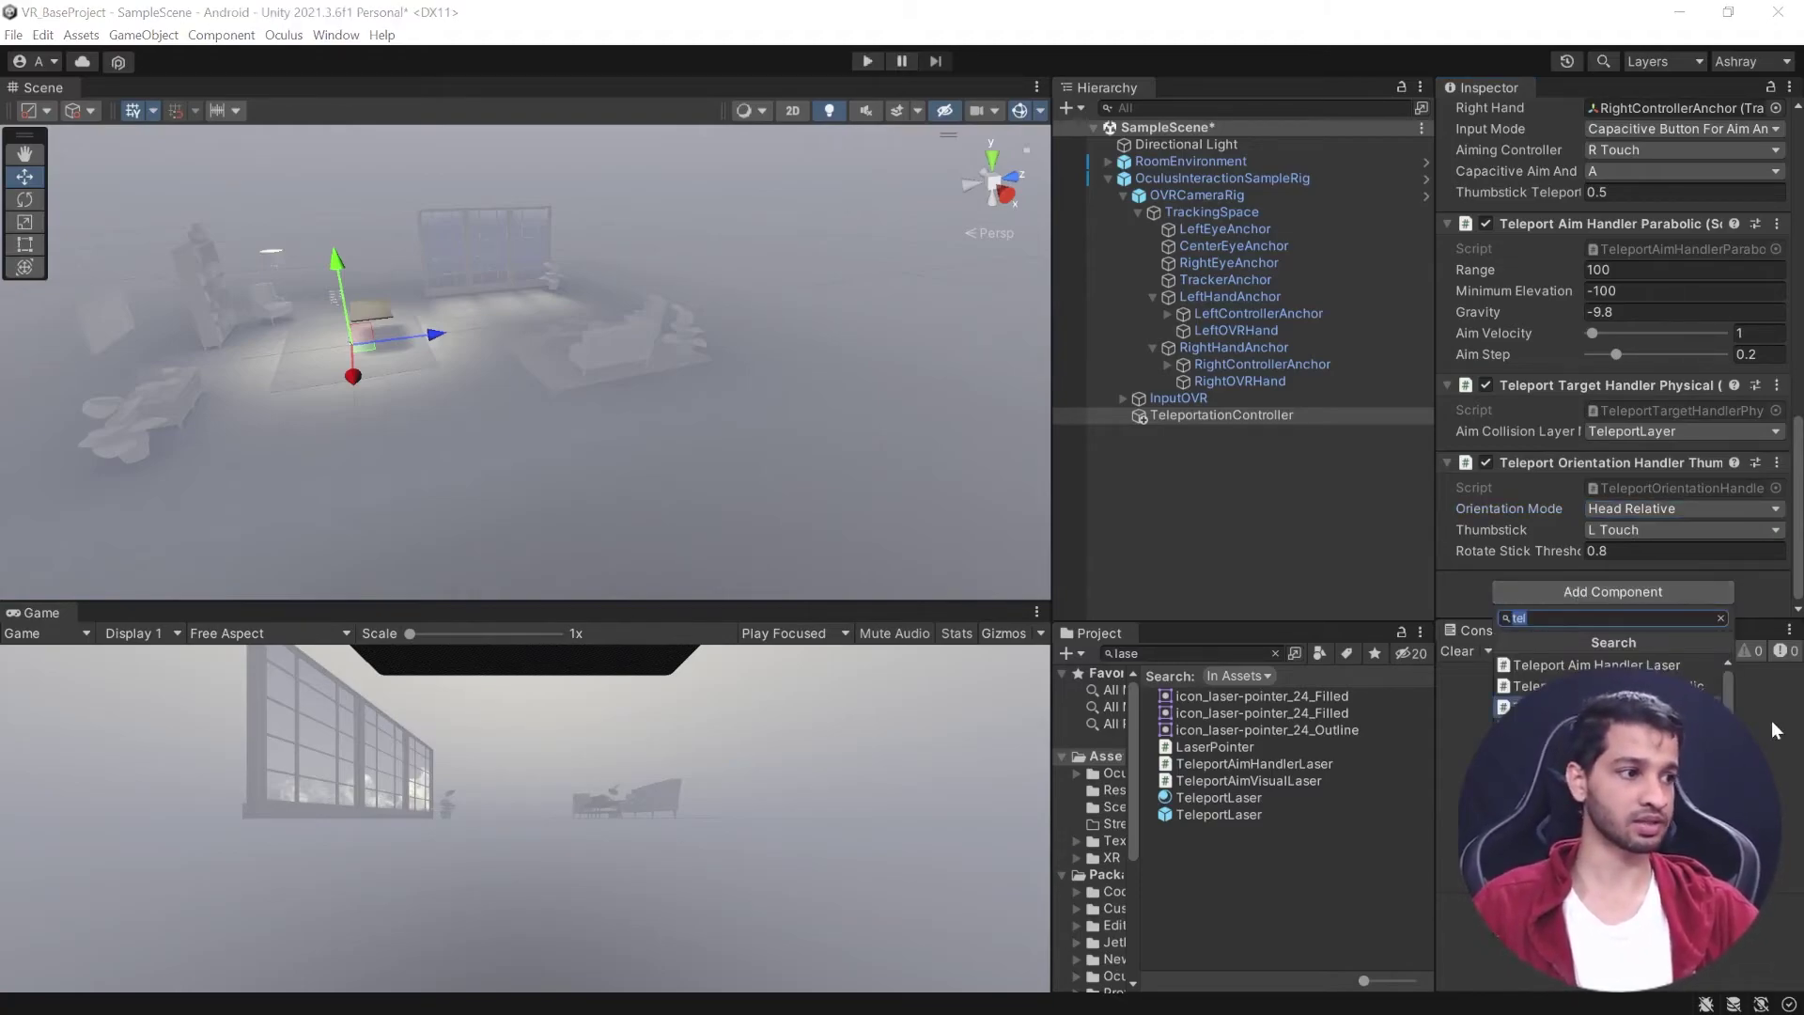
pyautogui.scroll(-2, 1614, 705)
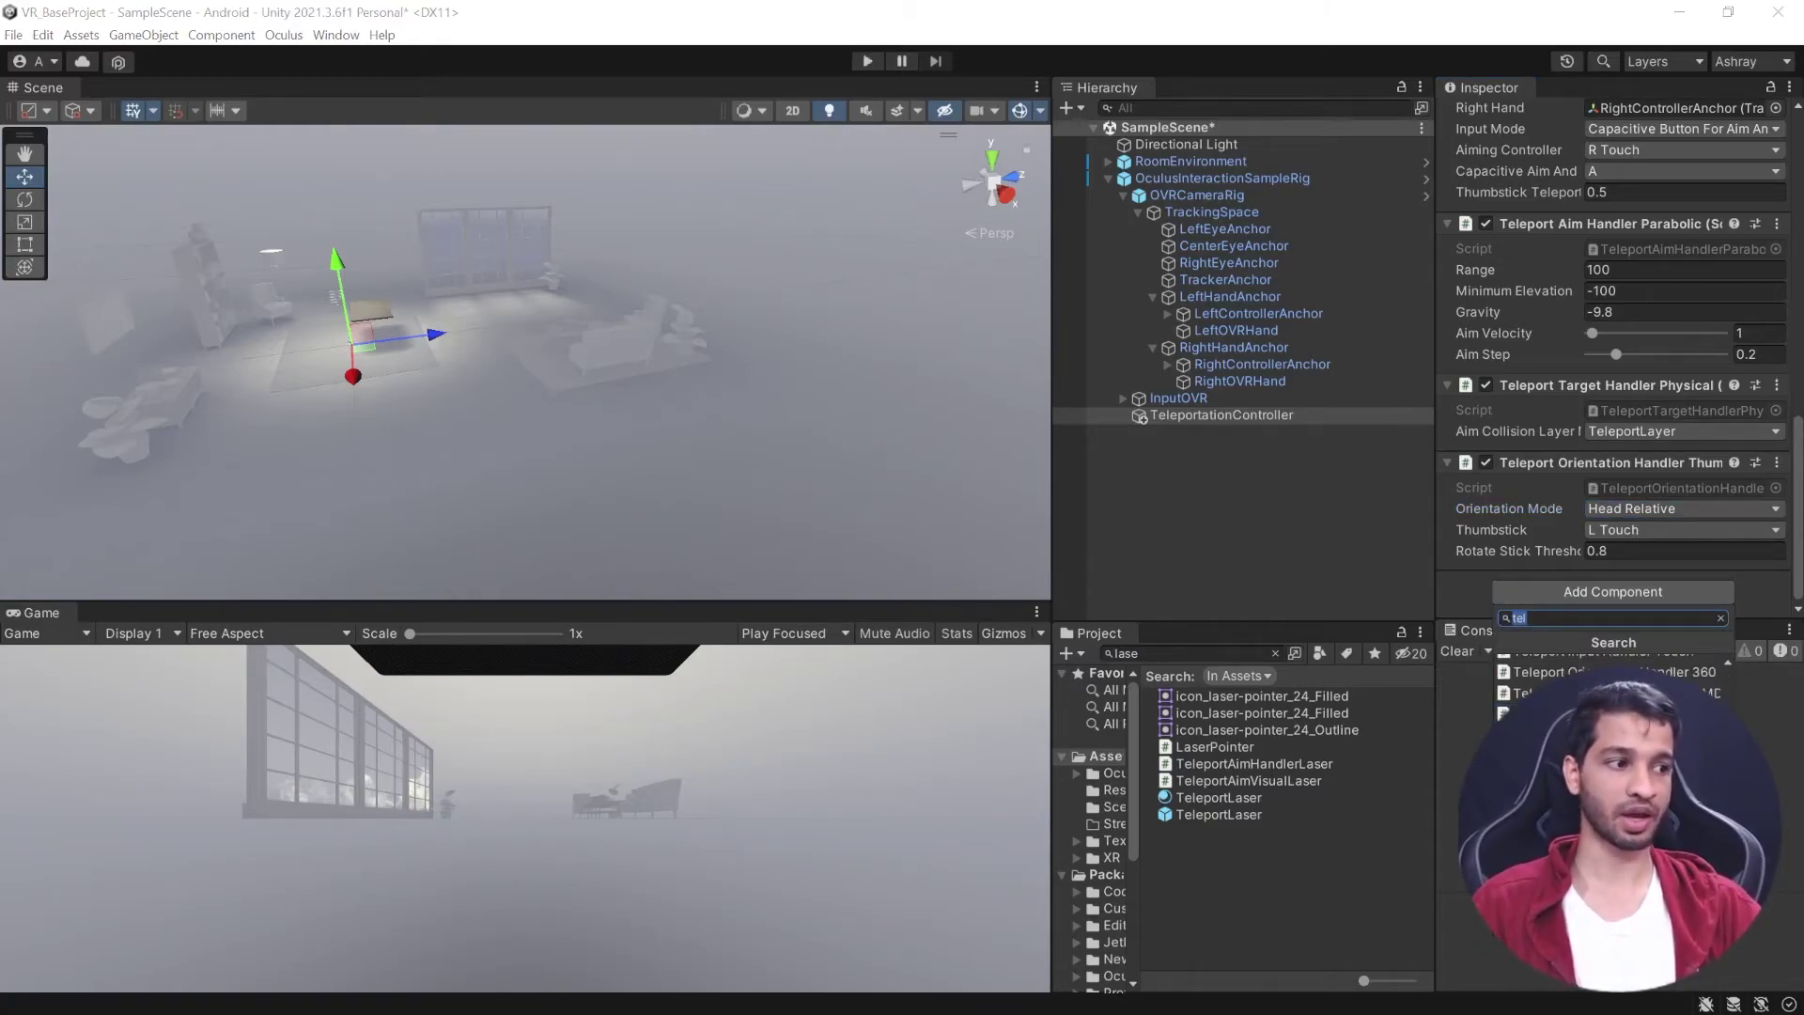
pyautogui.click(1602, 712)
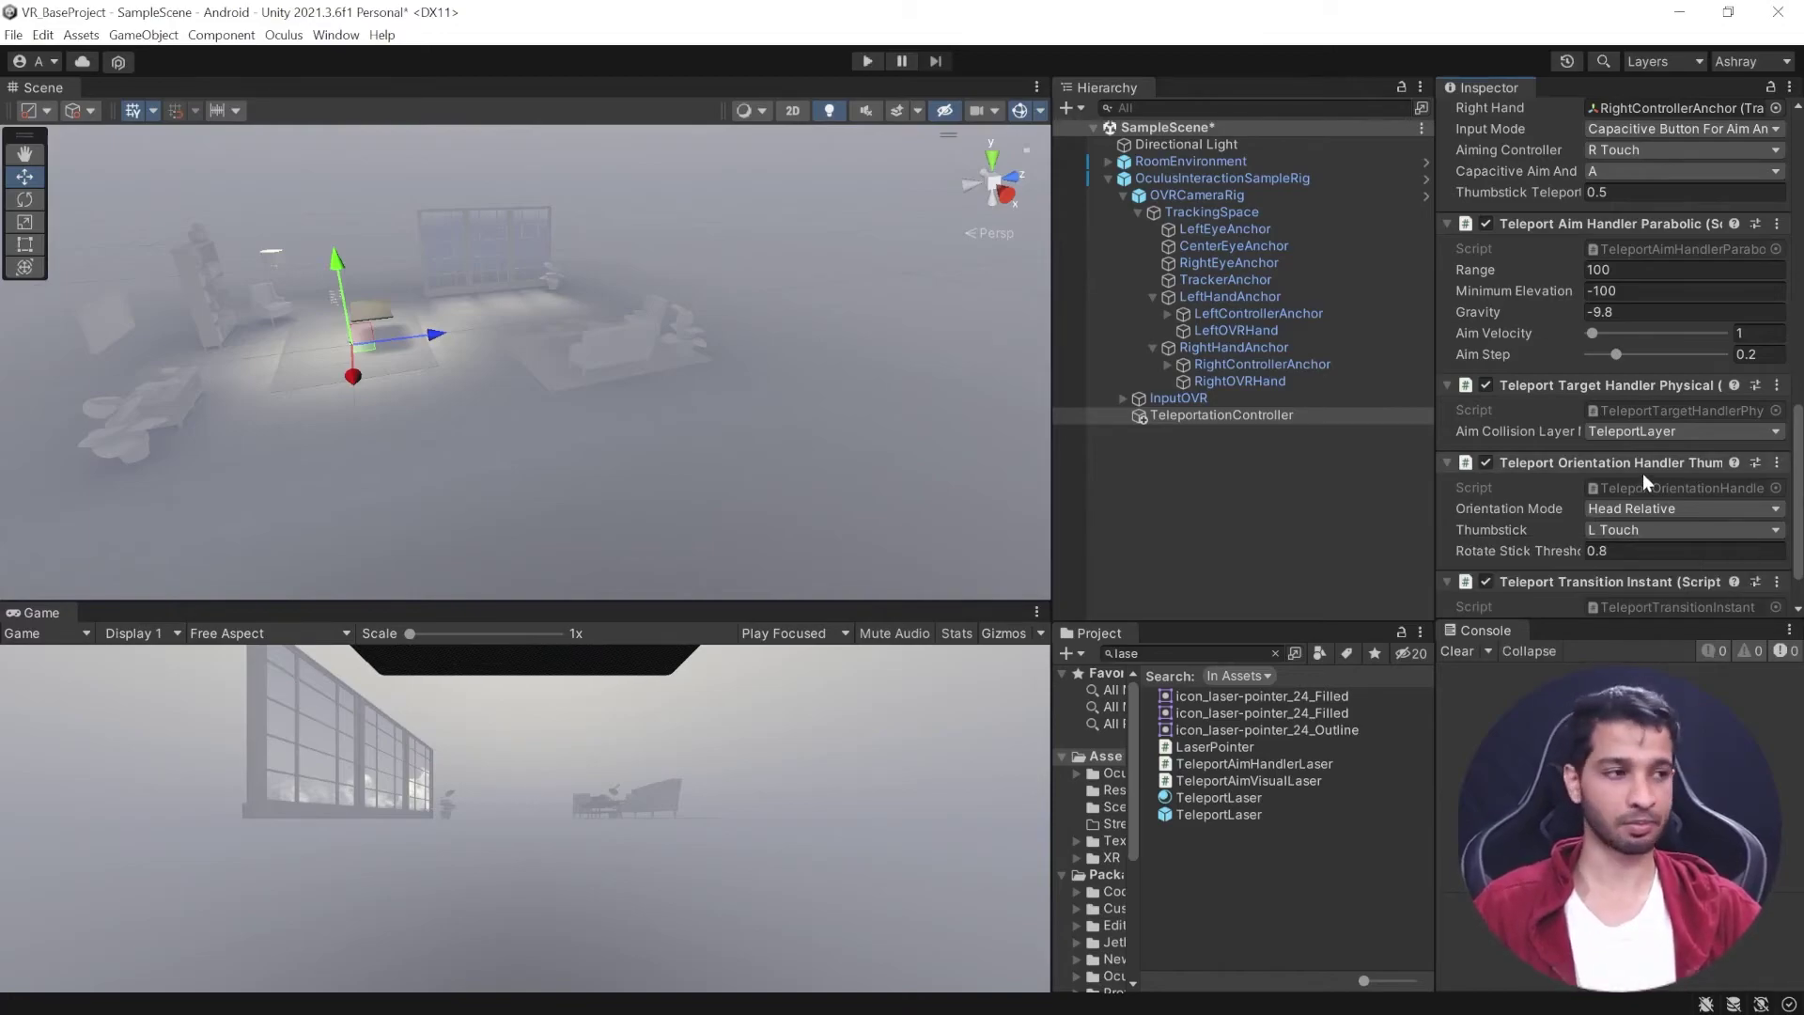
pyautogui.scroll(-2, 1643, 471)
pyautogui.scroll(5, 1648, 477)
pyautogui.scroll(10, 1650, 479)
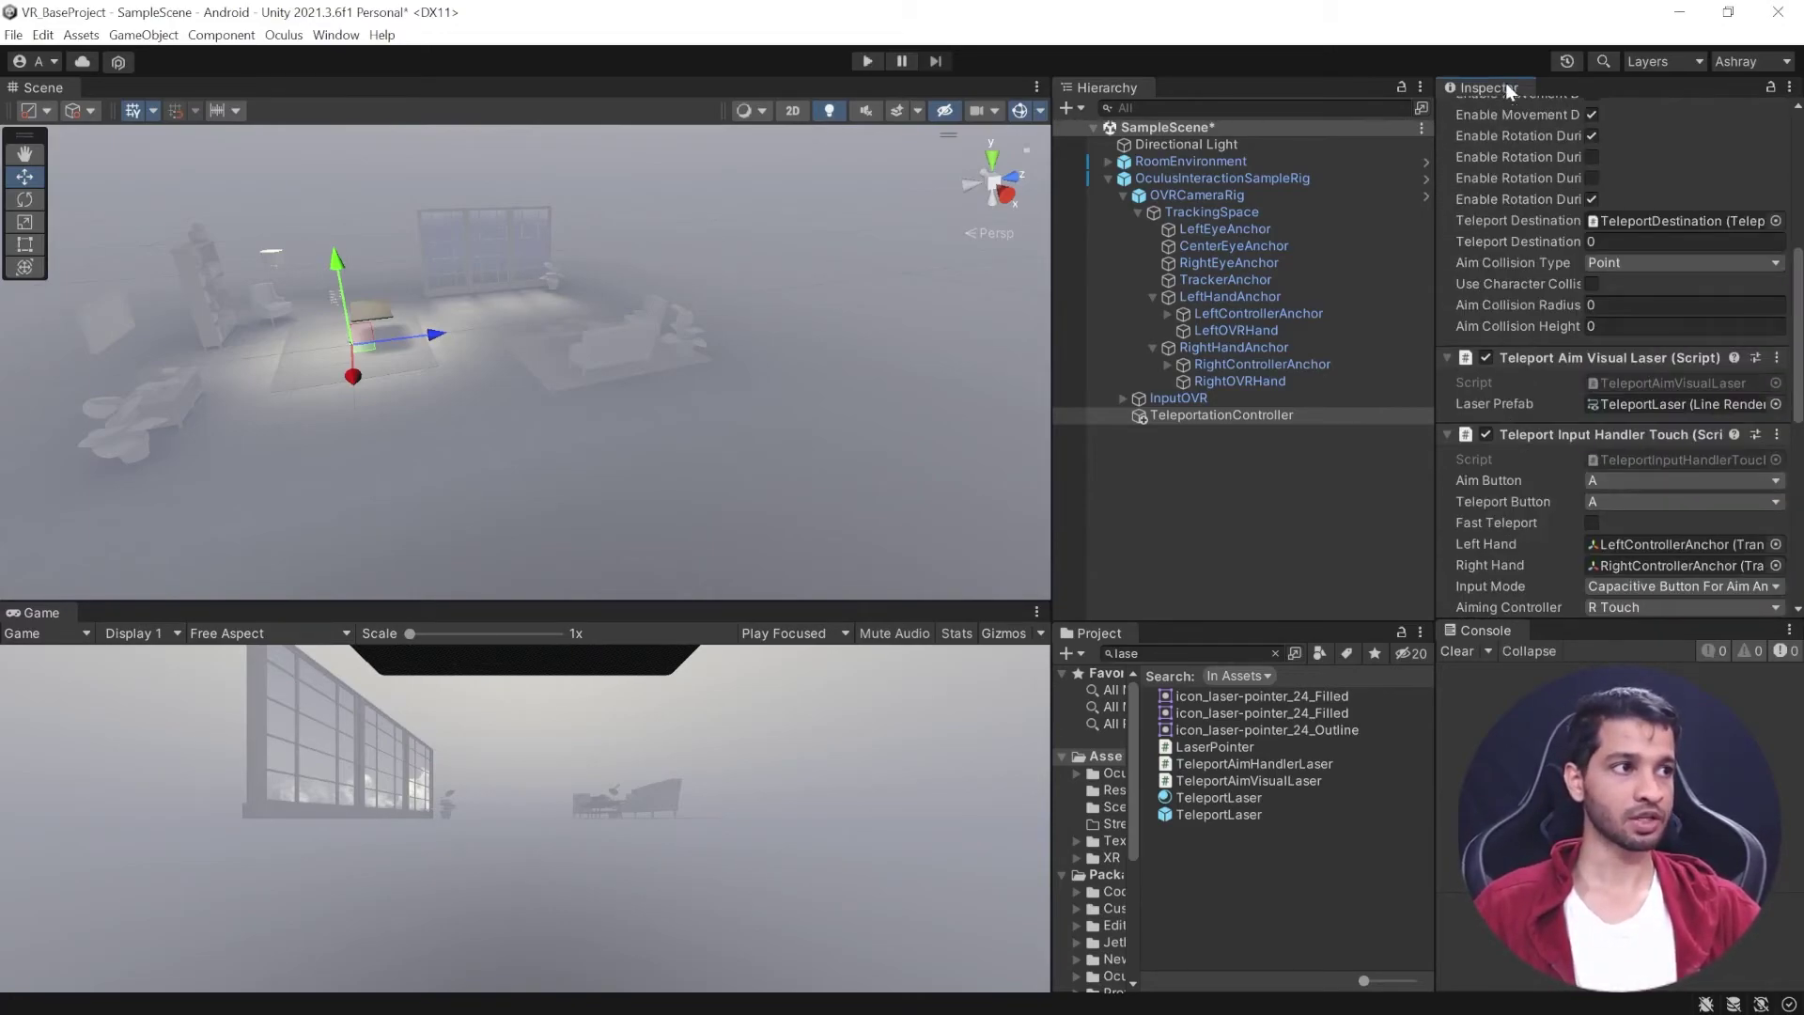
pyautogui.click(1262, 512)
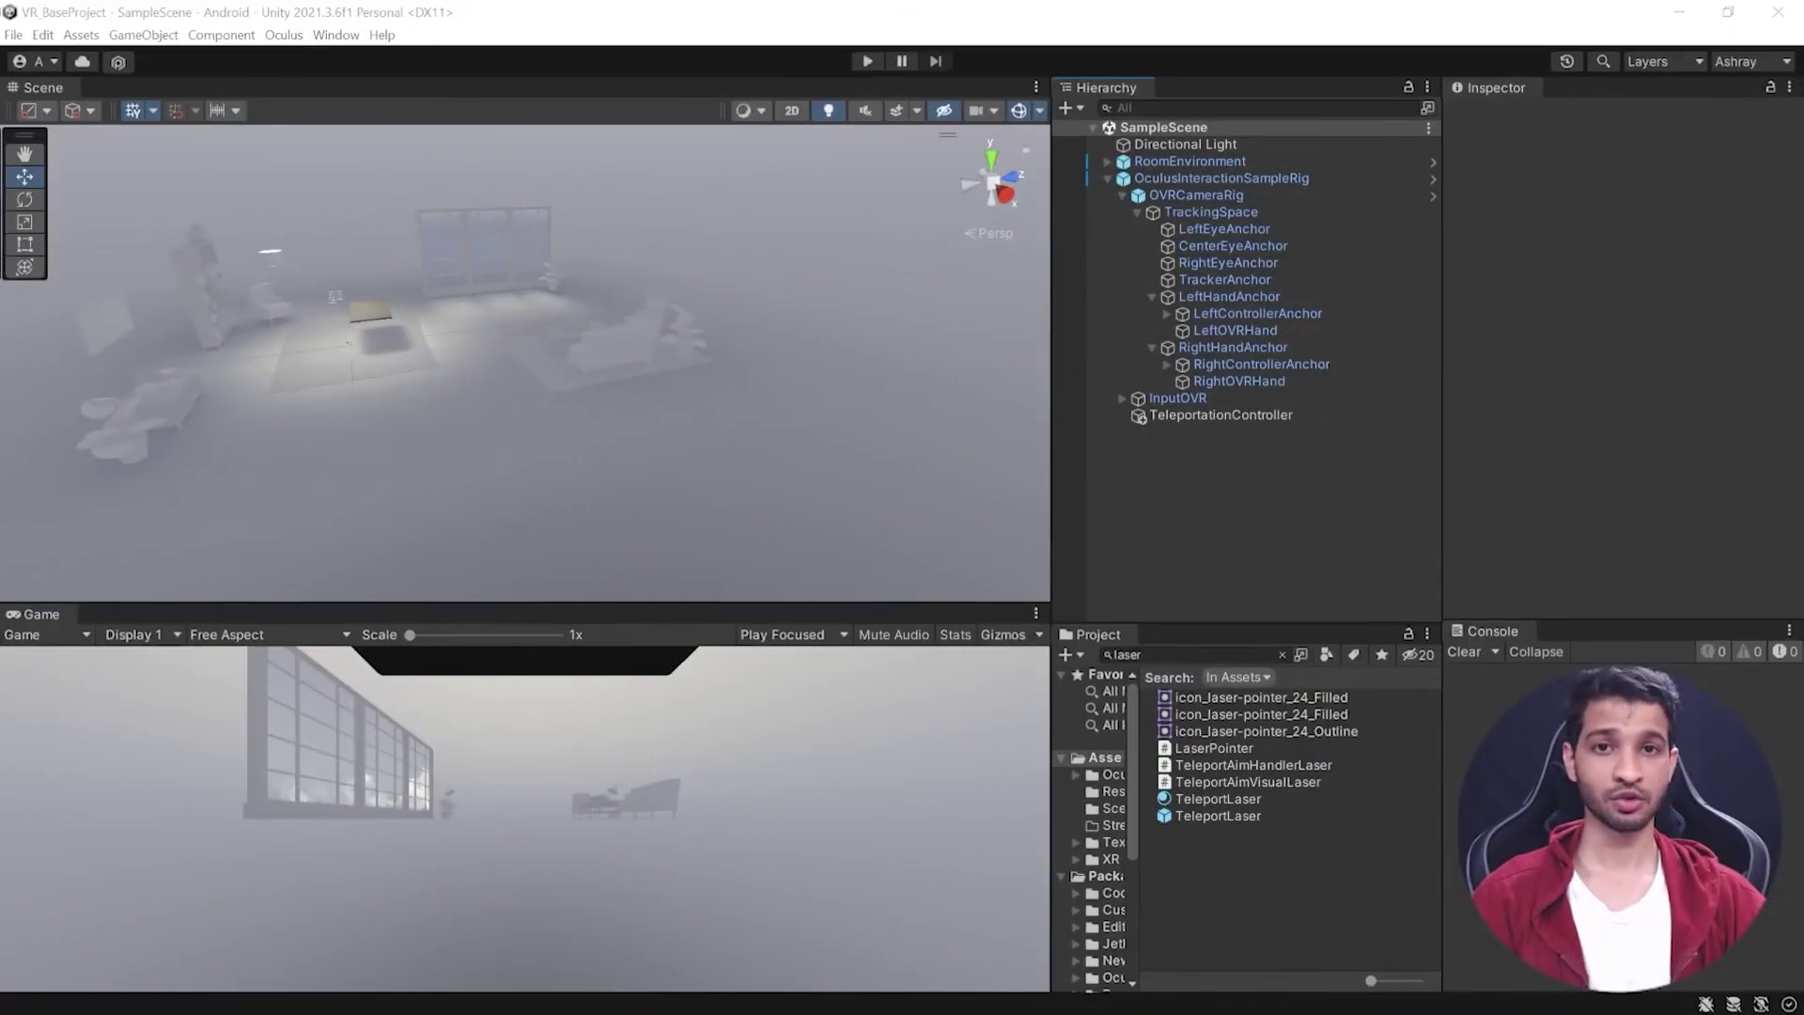
# Run the scene in Play mode, test Center Y 0 and Height 1 on OculusInteractionSampleRig's Capsule Collider, and stop playback.
pyautogui.click(872, 54)
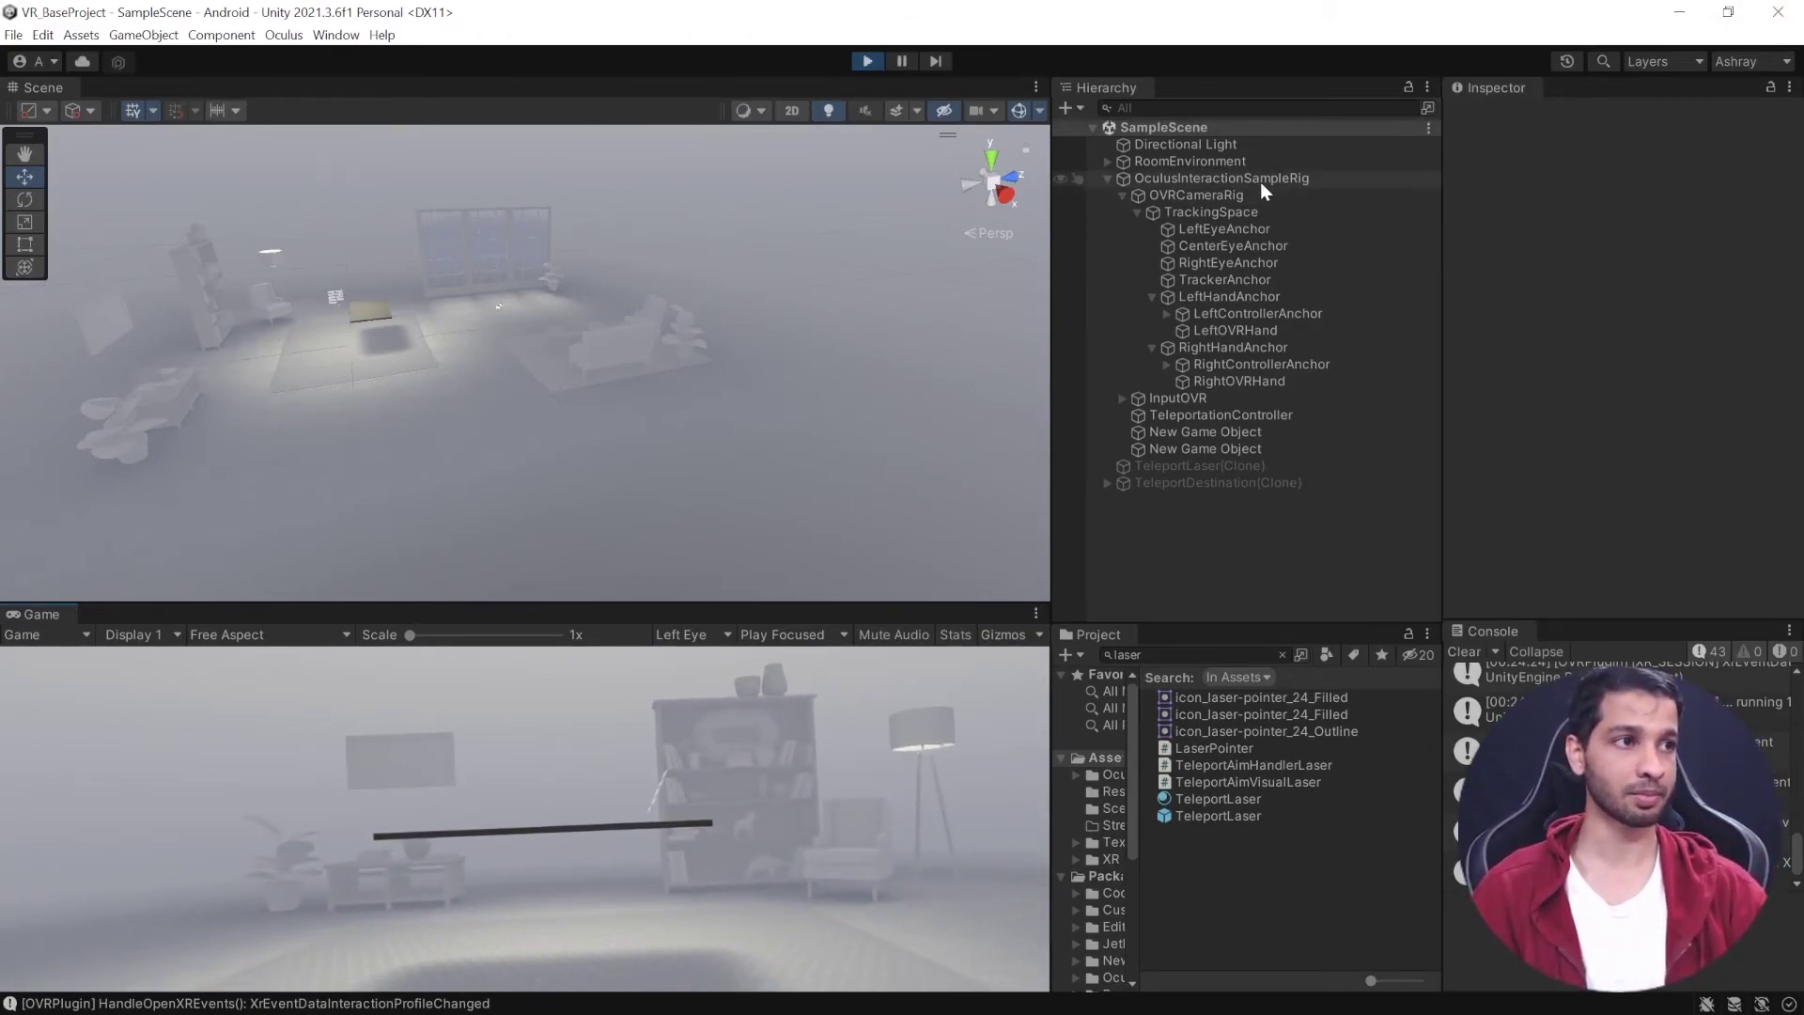
pyautogui.click(1371, 181)
pyautogui.scroll(-5, 1588, 477)
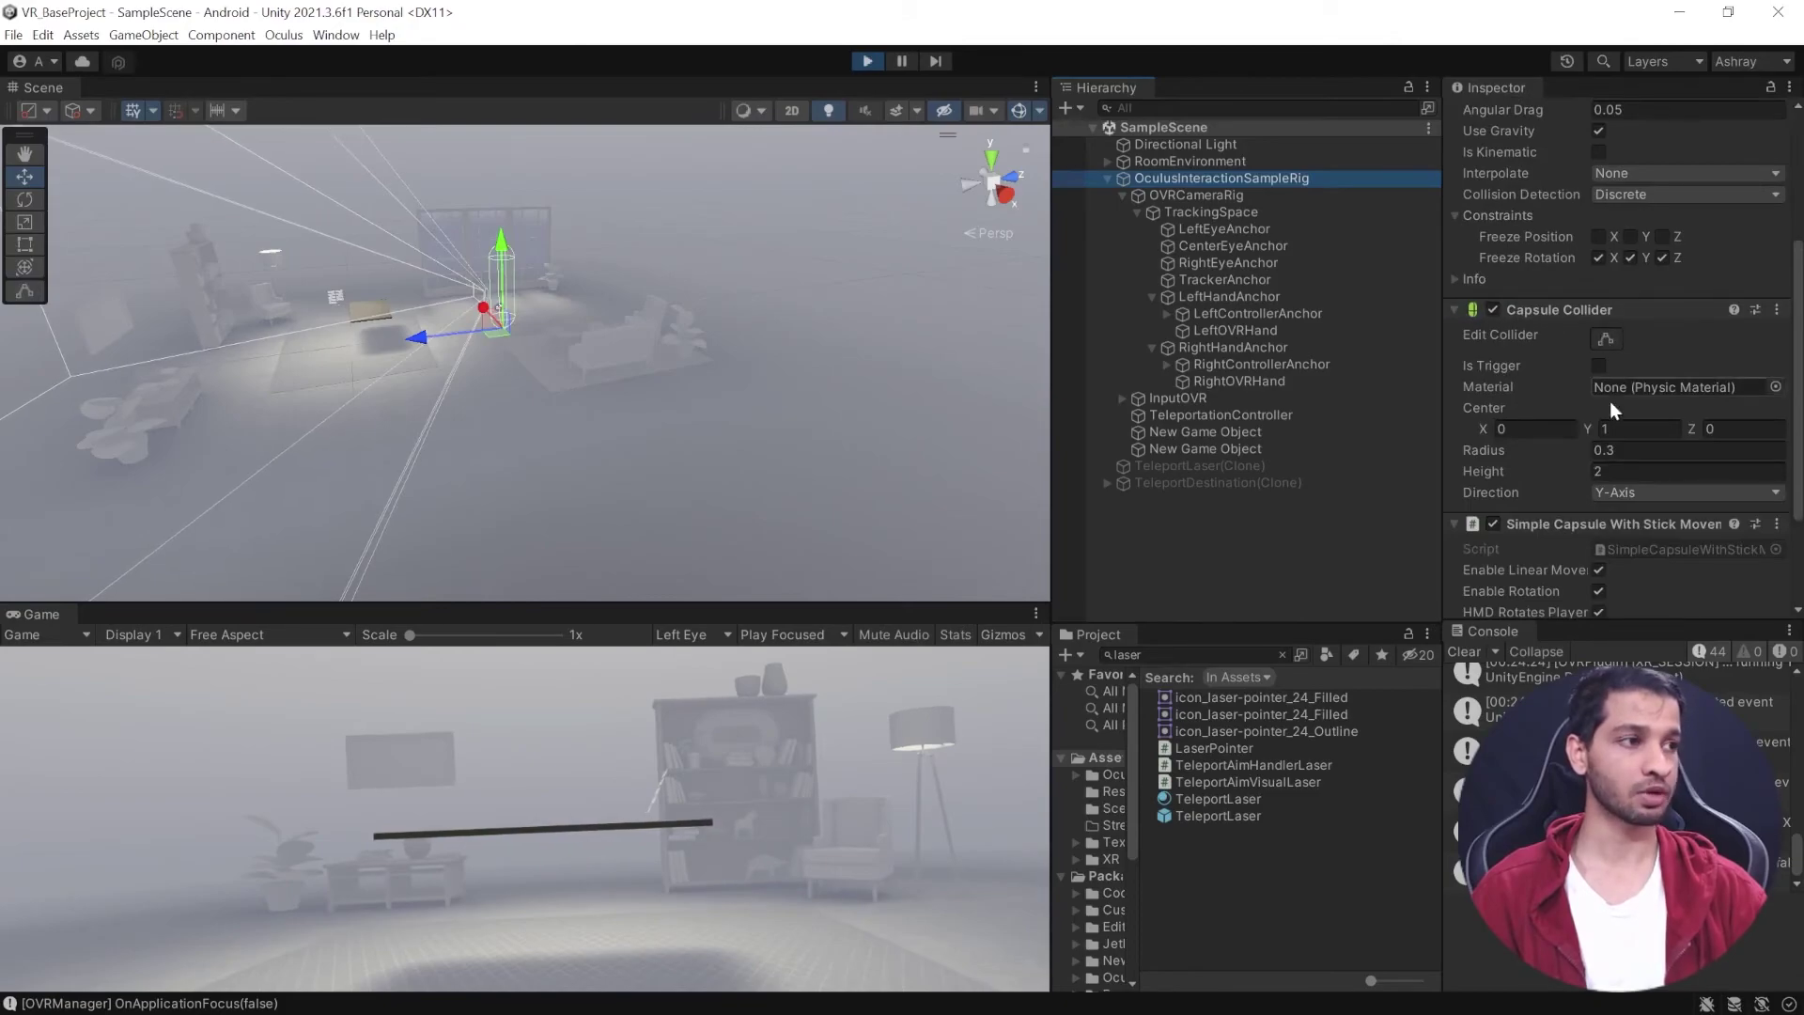
pyautogui.click(1632, 430)
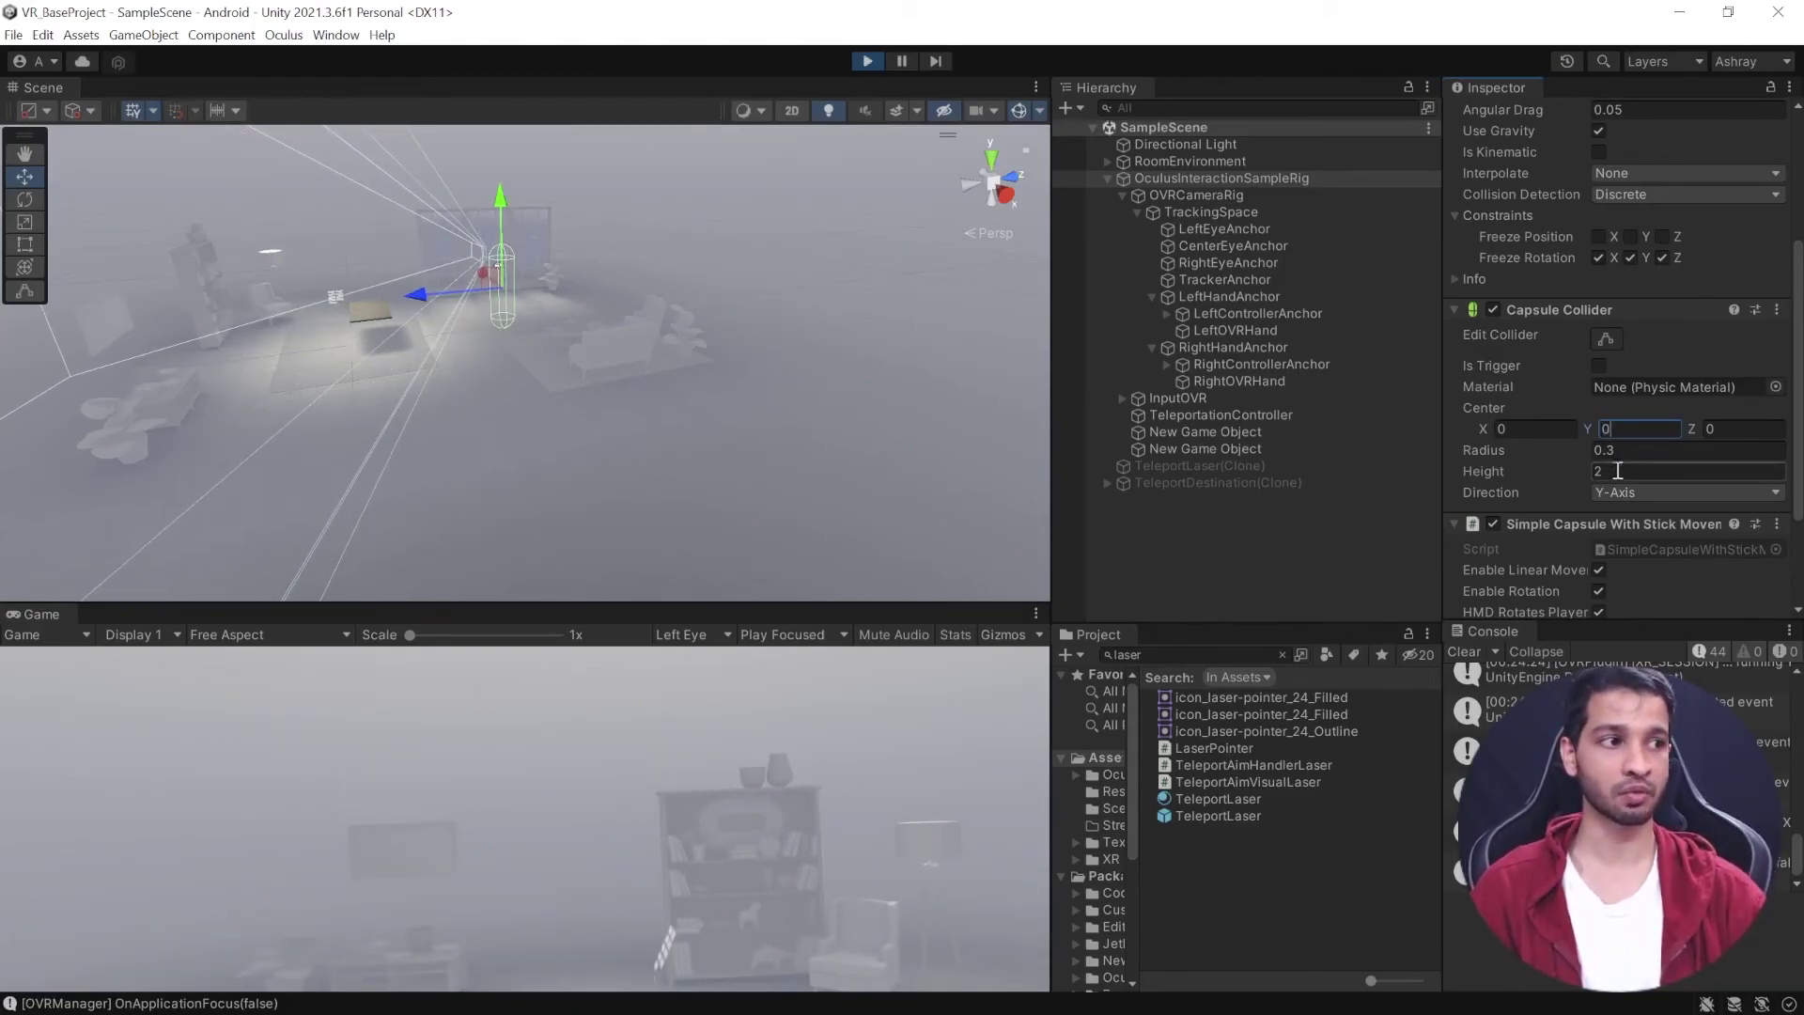
pyautogui.click(1616, 473)
pyautogui.write('1')
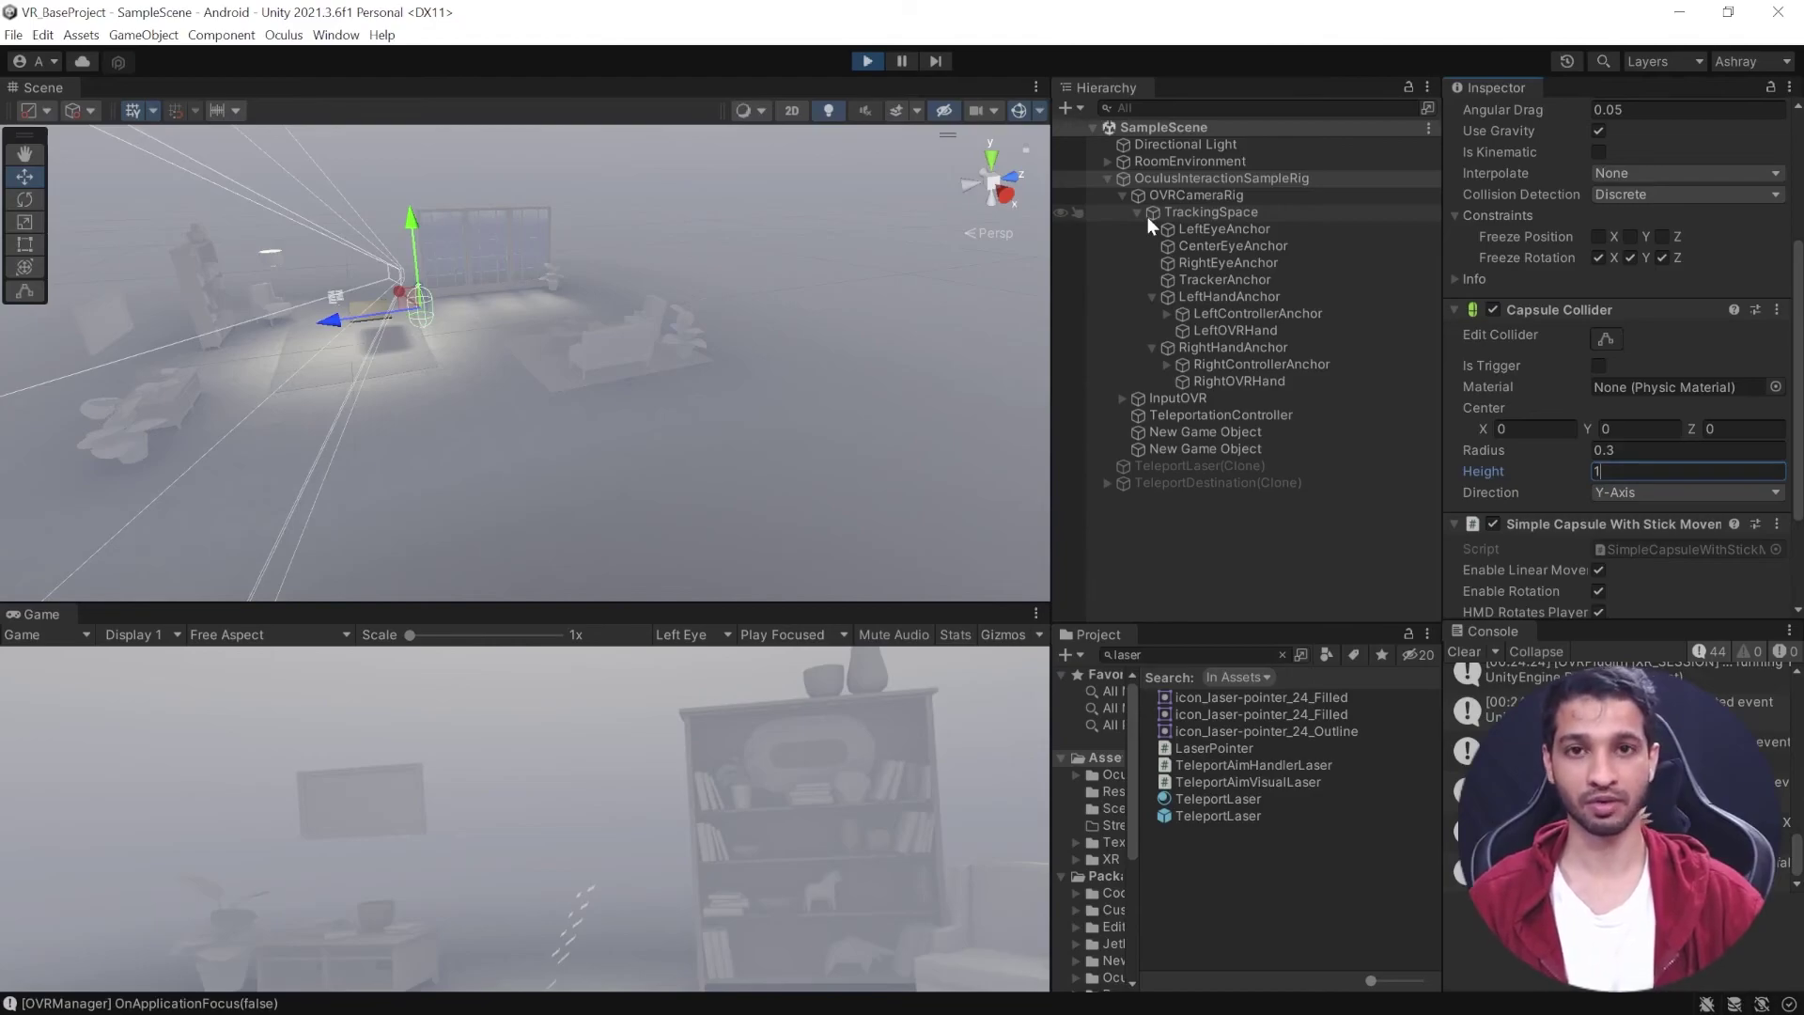
pyautogui.click(866, 62)
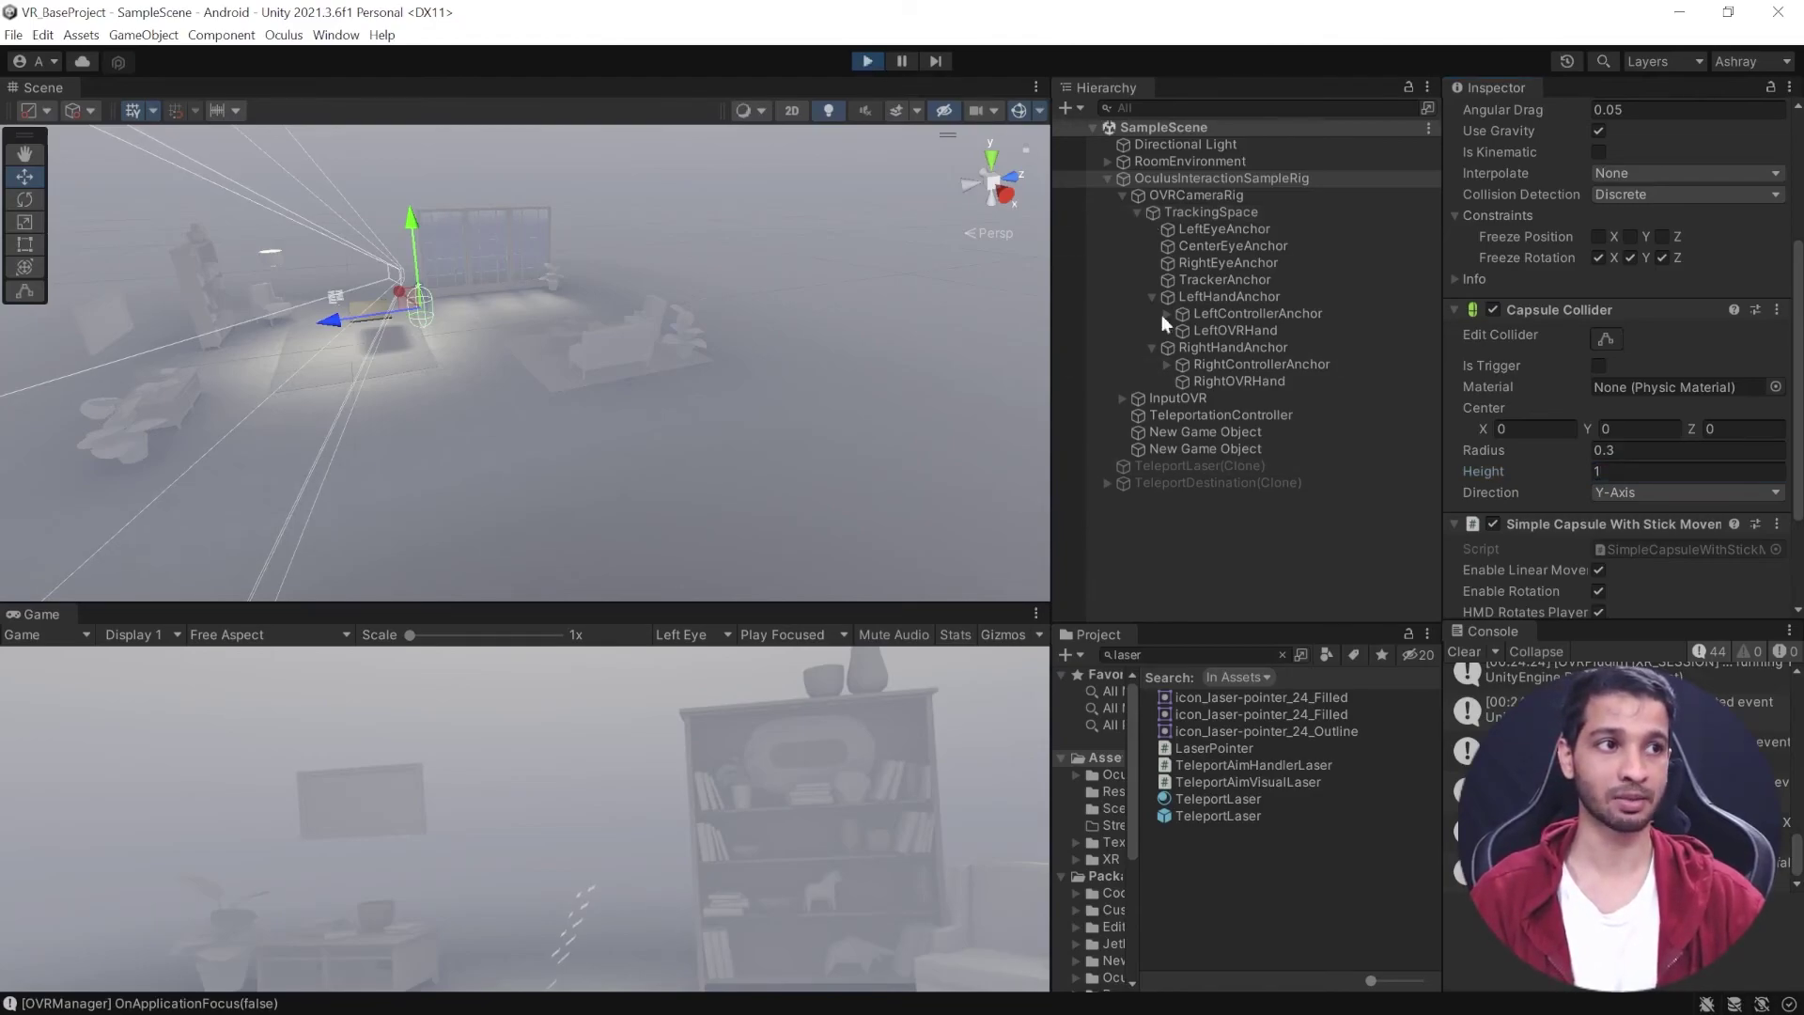